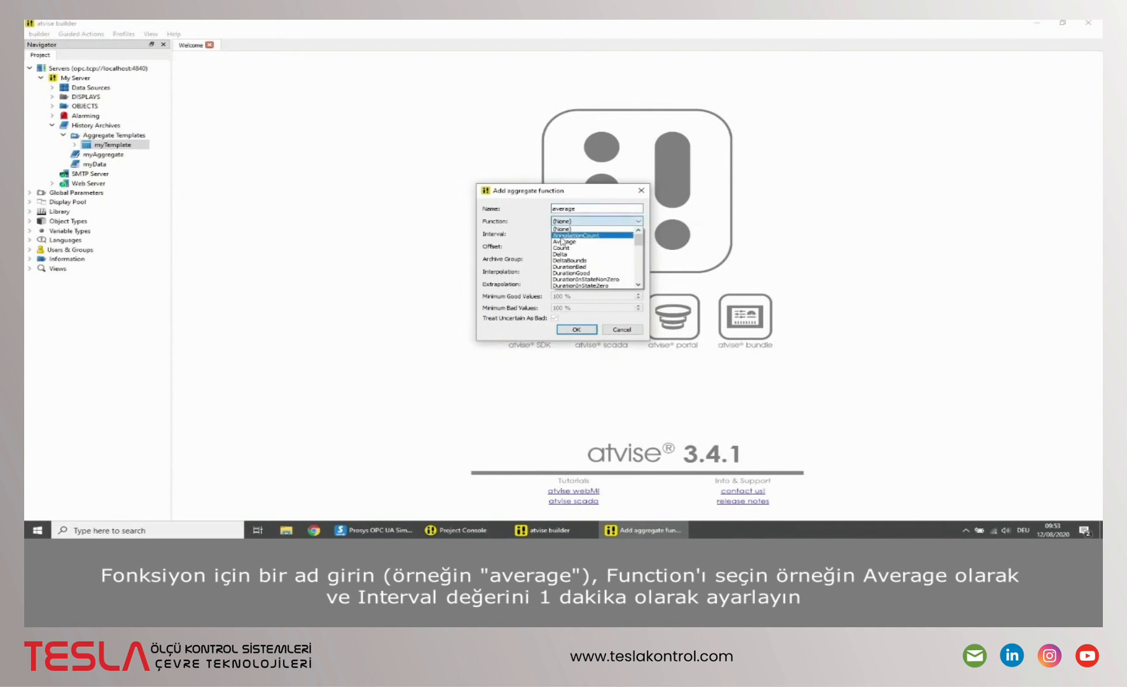
# Finish the aggregate function average with function Average, a 1-minute interval and archive group myAggregate, and add it to myTemplate
pyautogui.click(565, 242)
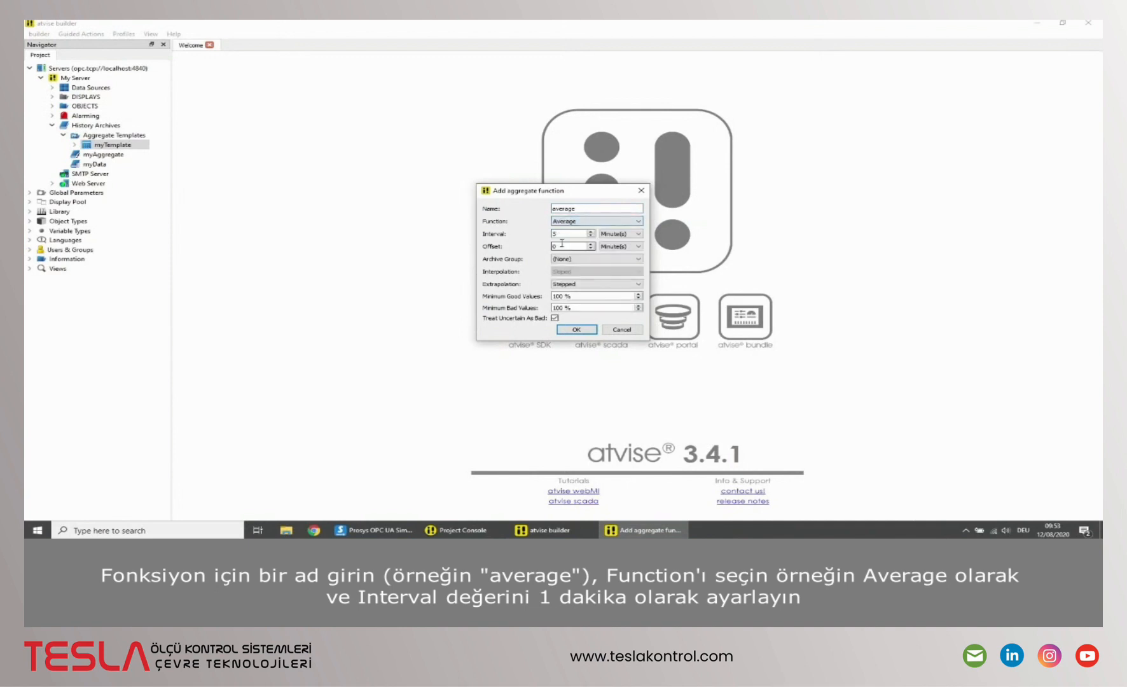
pyautogui.click(592, 237)
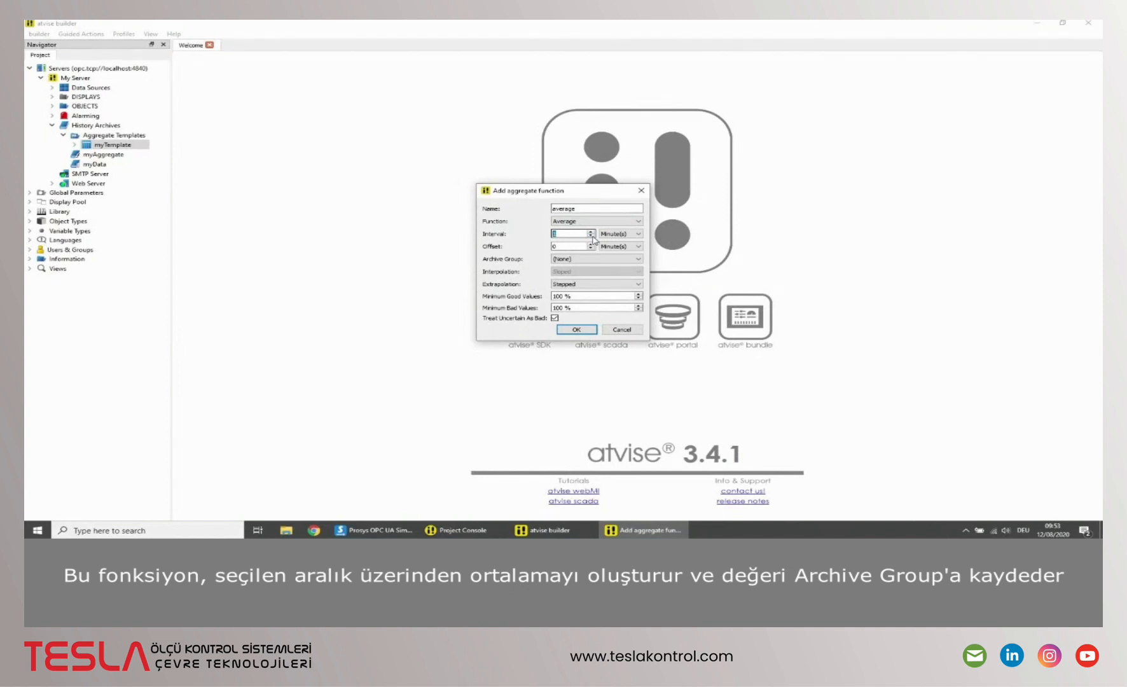
pyautogui.click(583, 259)
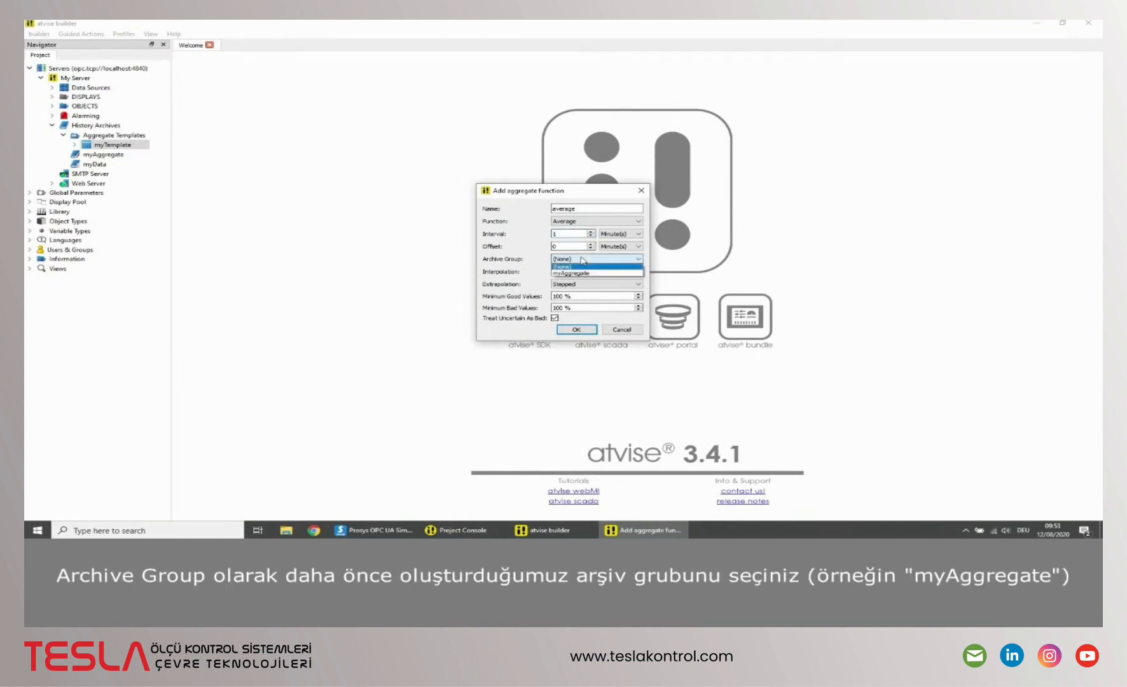
pyautogui.click(580, 273)
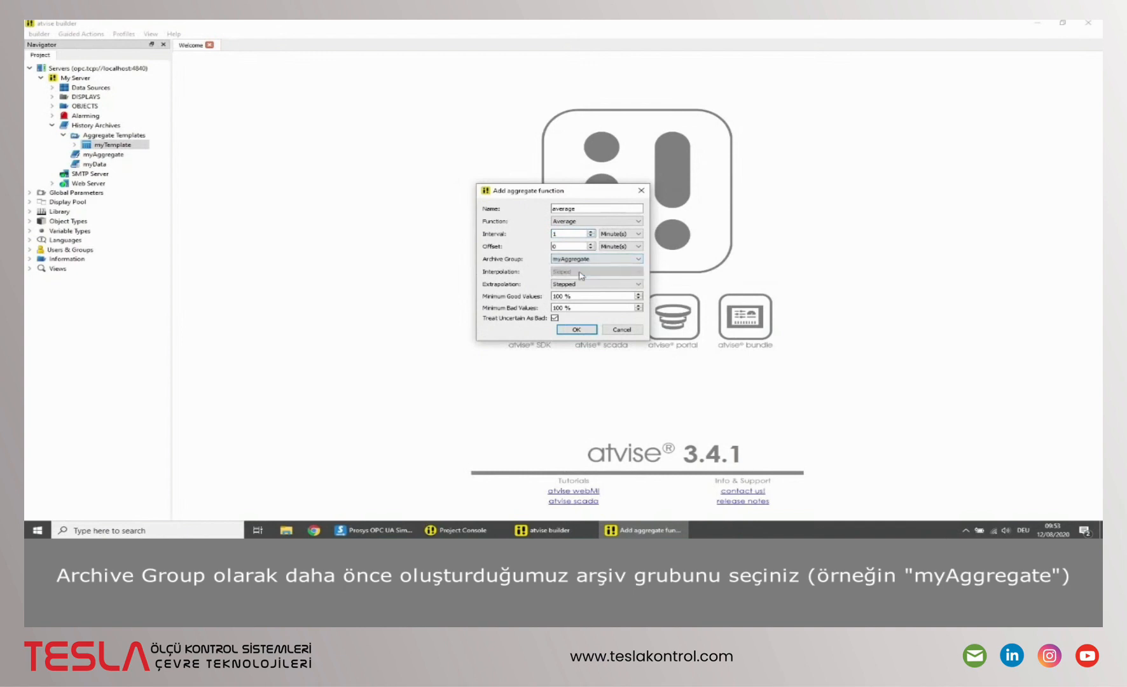
pyautogui.click(575, 330)
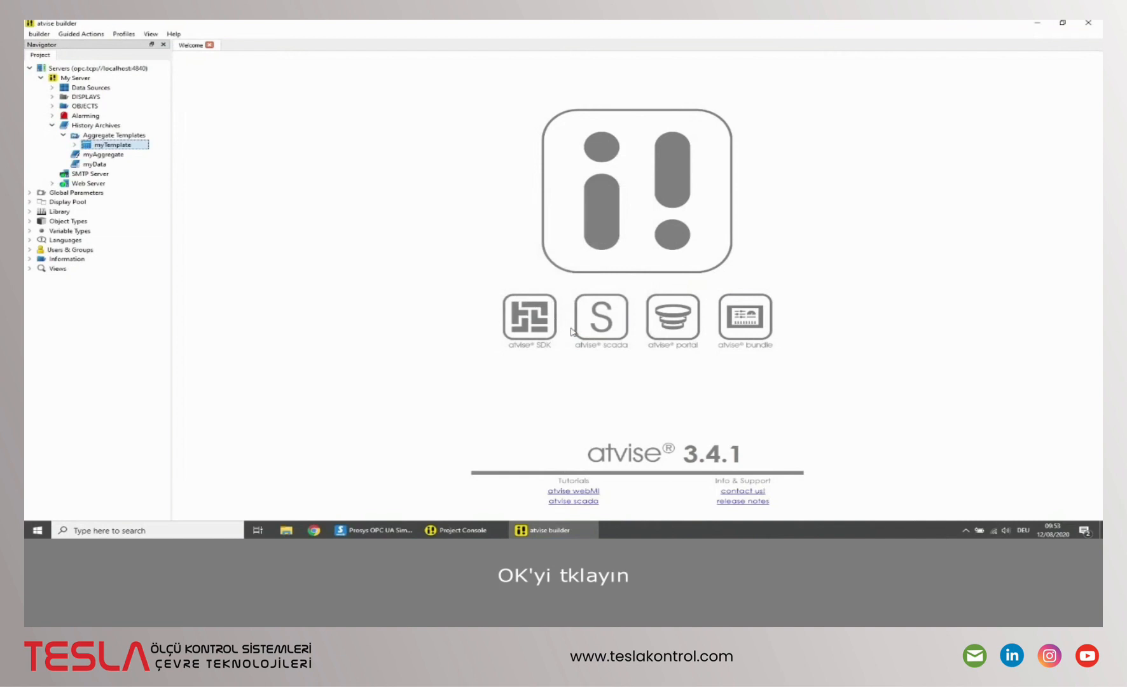
# Historize the Counter variable under Objects, Simulation with raw archive myData and aggregate template myTemplate
pyautogui.click(53, 106)
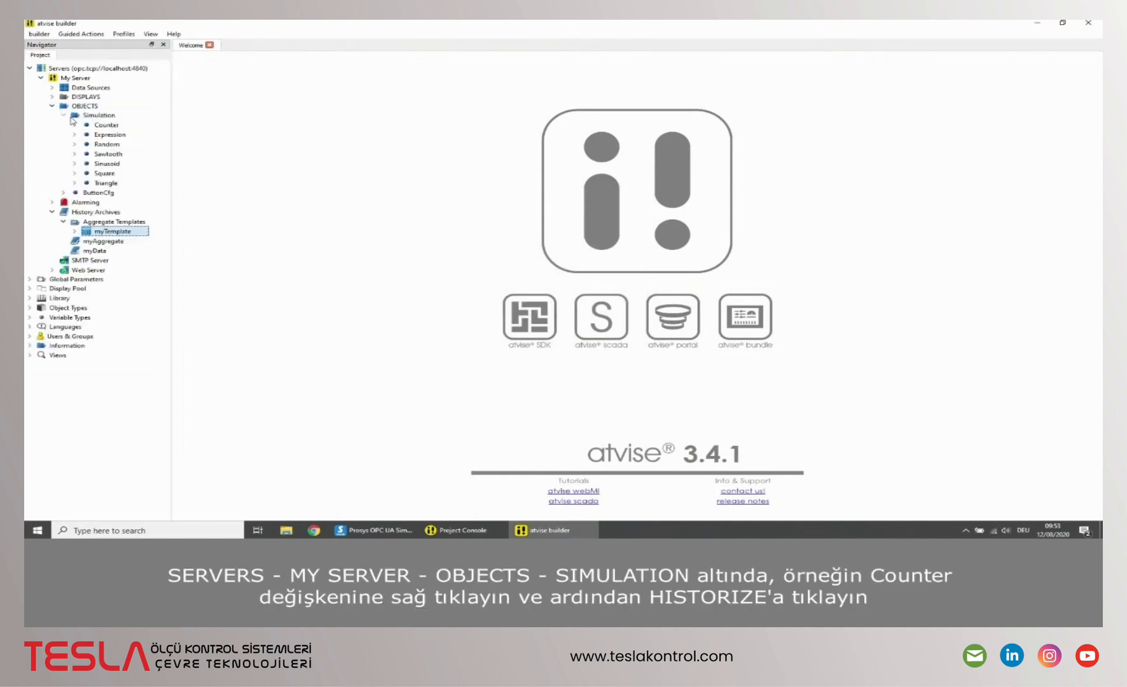
pyautogui.rightClick(103, 126)
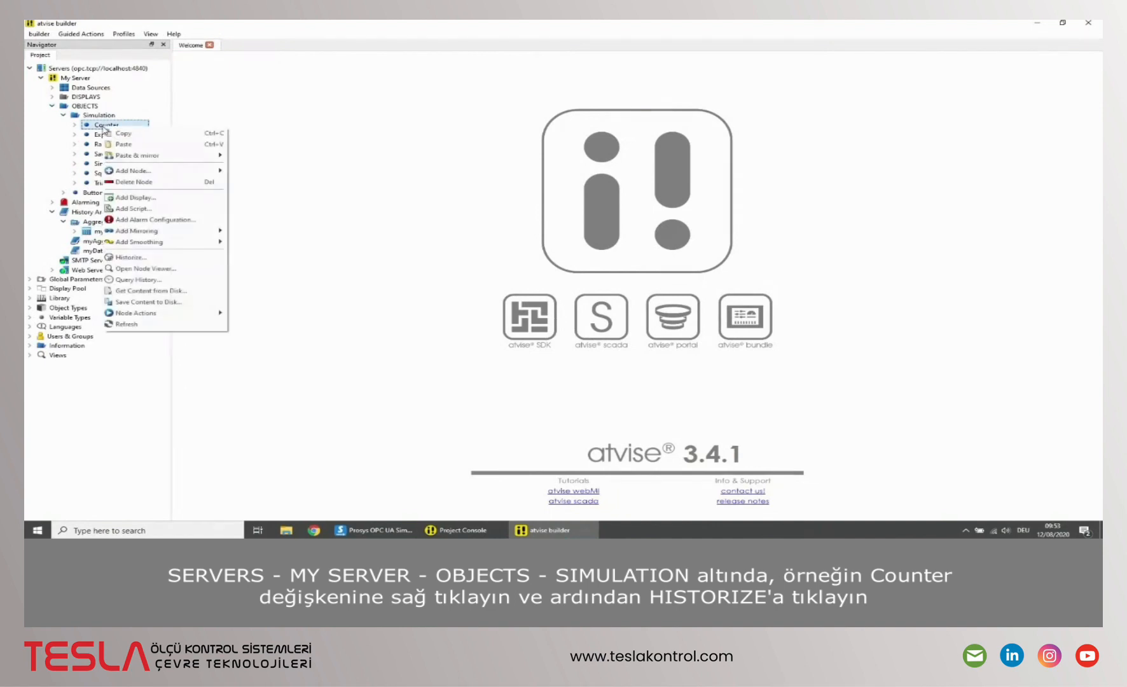
pyautogui.click(131, 257)
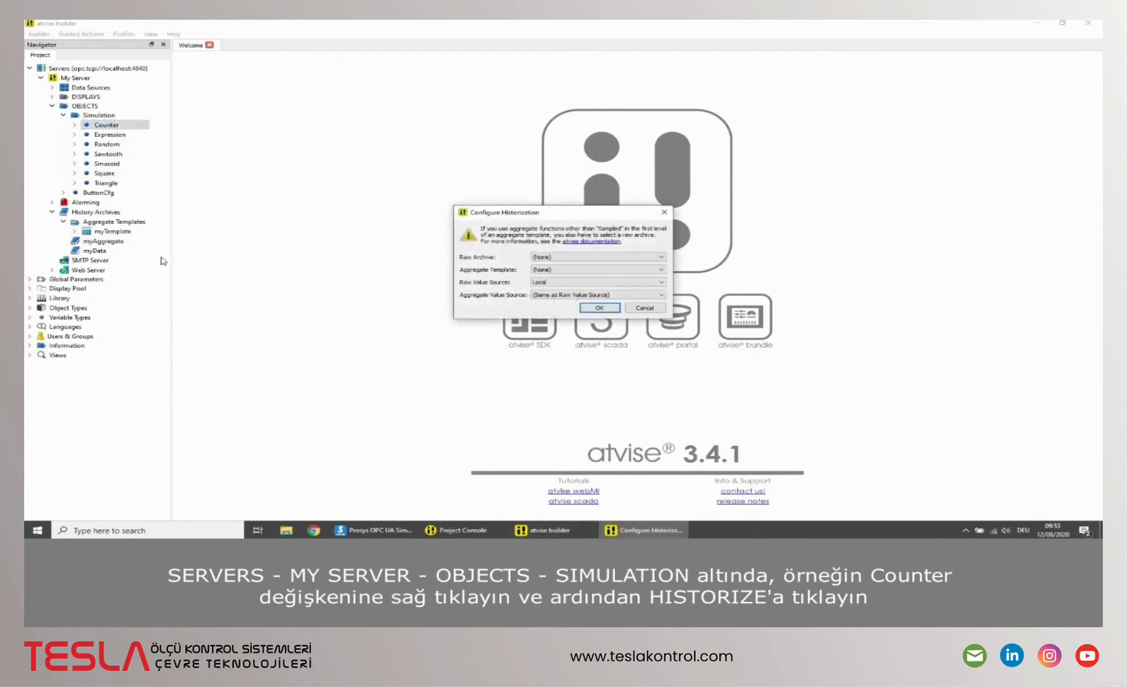
pyautogui.click(534, 256)
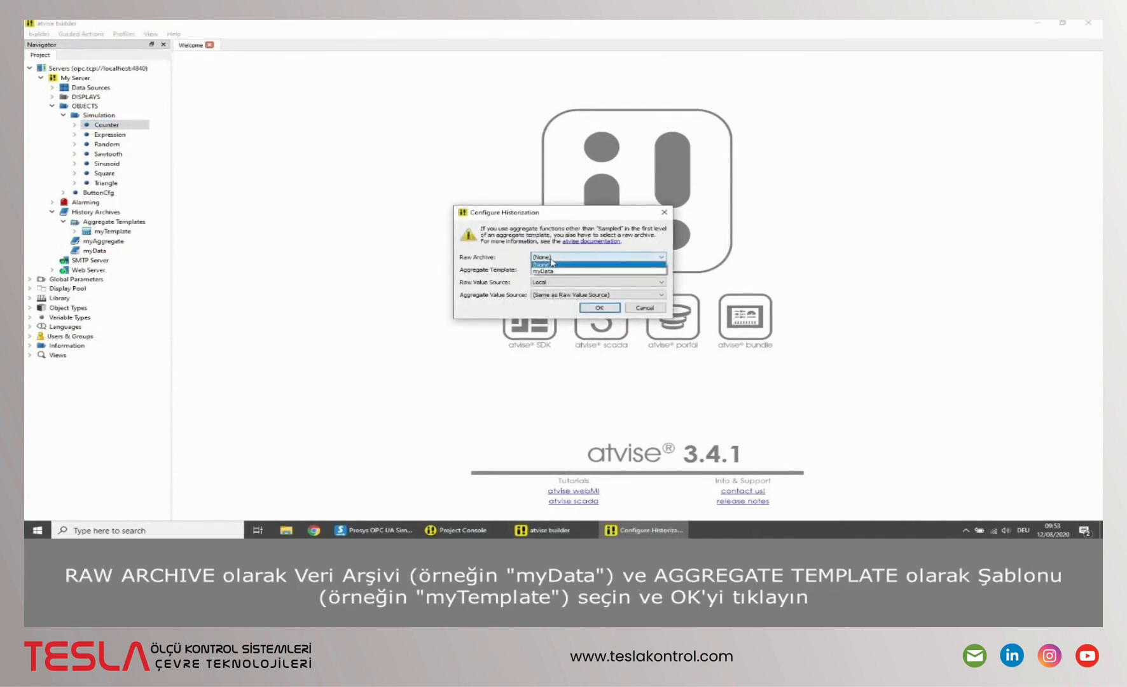
pyautogui.click(551, 271)
pyautogui.click(550, 271)
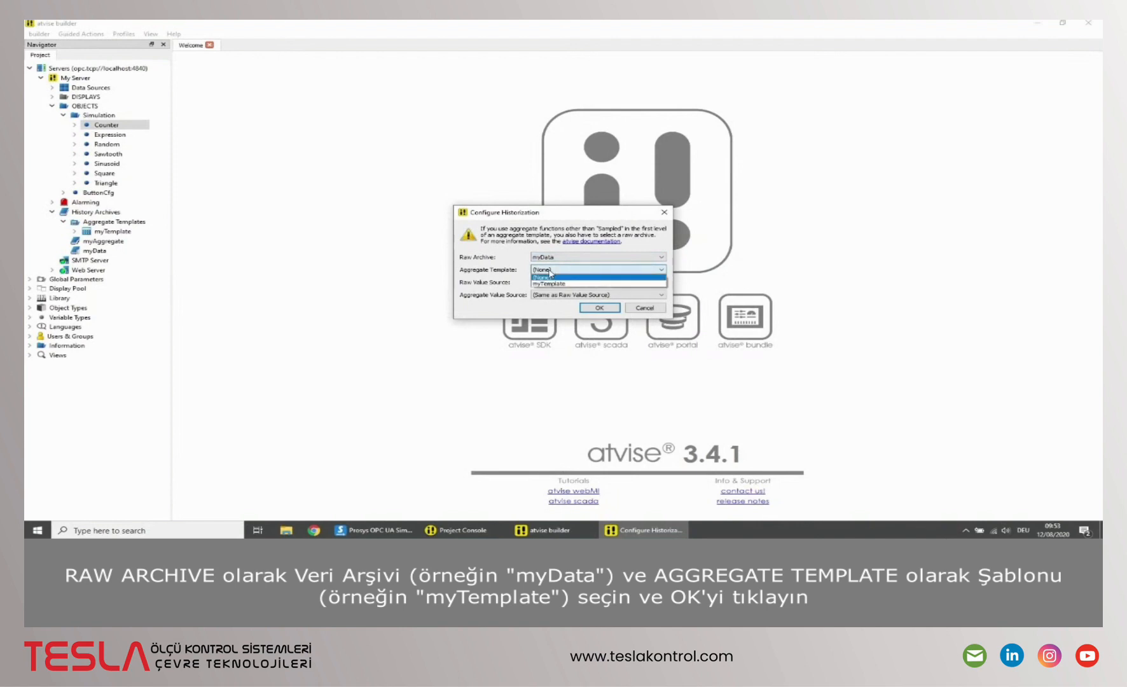
pyautogui.click(550, 285)
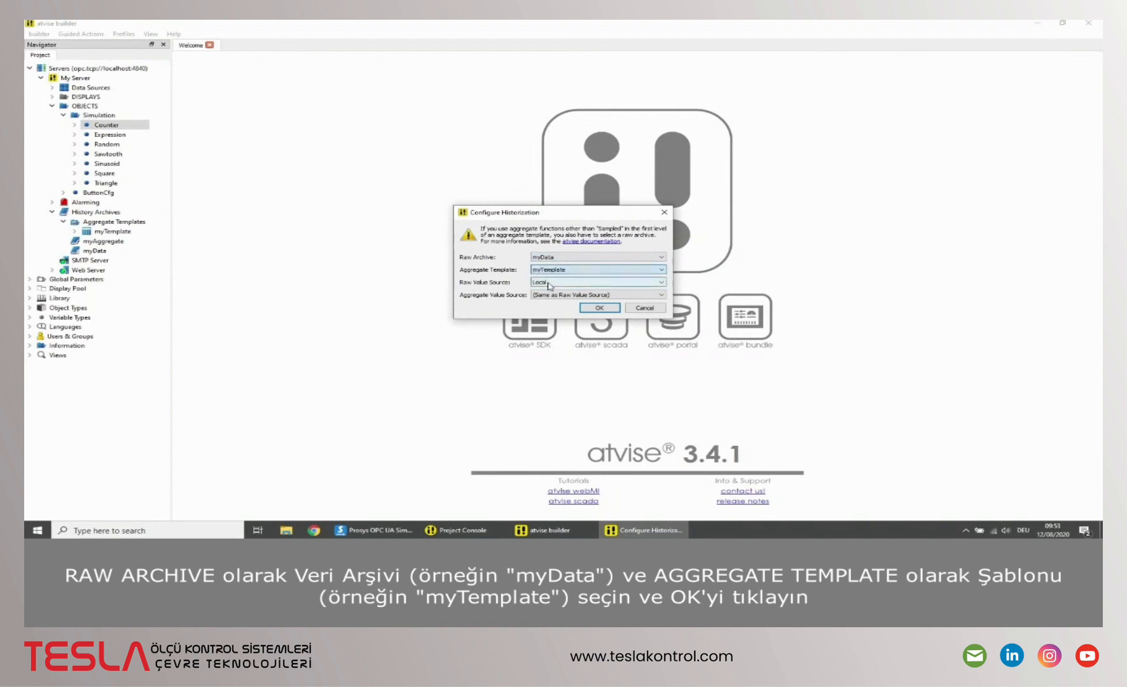
pyautogui.click(598, 308)
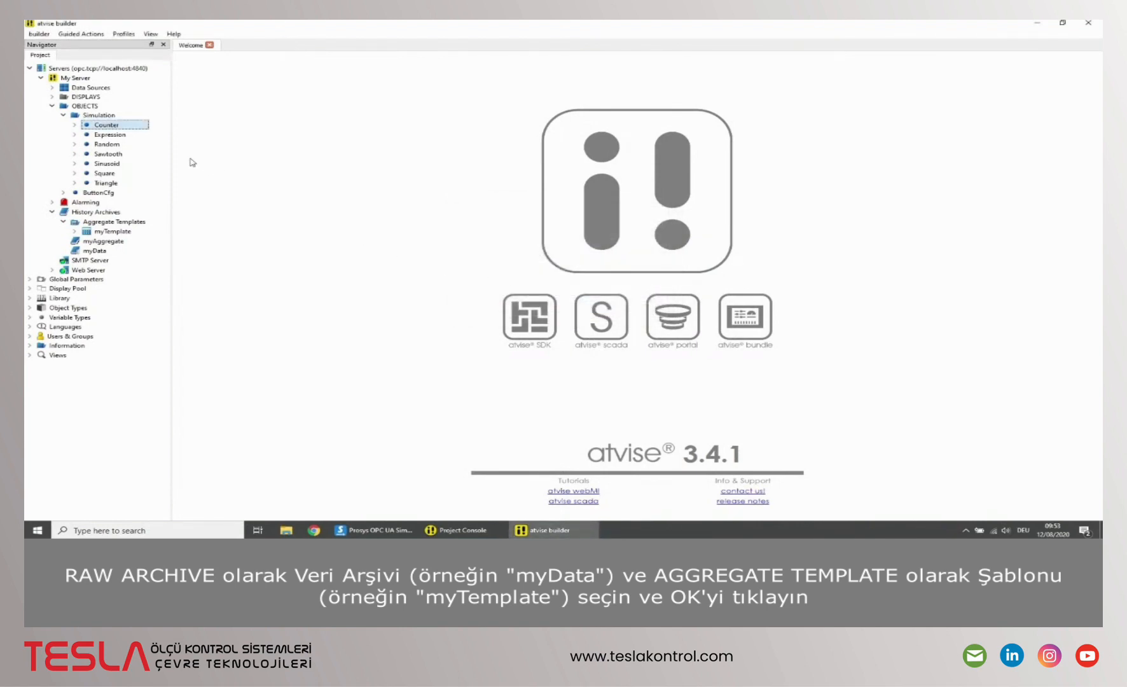
# Historize the Expression simulation variable with raw archive myData and no aggregate template
pyautogui.click(121, 135)
pyautogui.rightClick(127, 139)
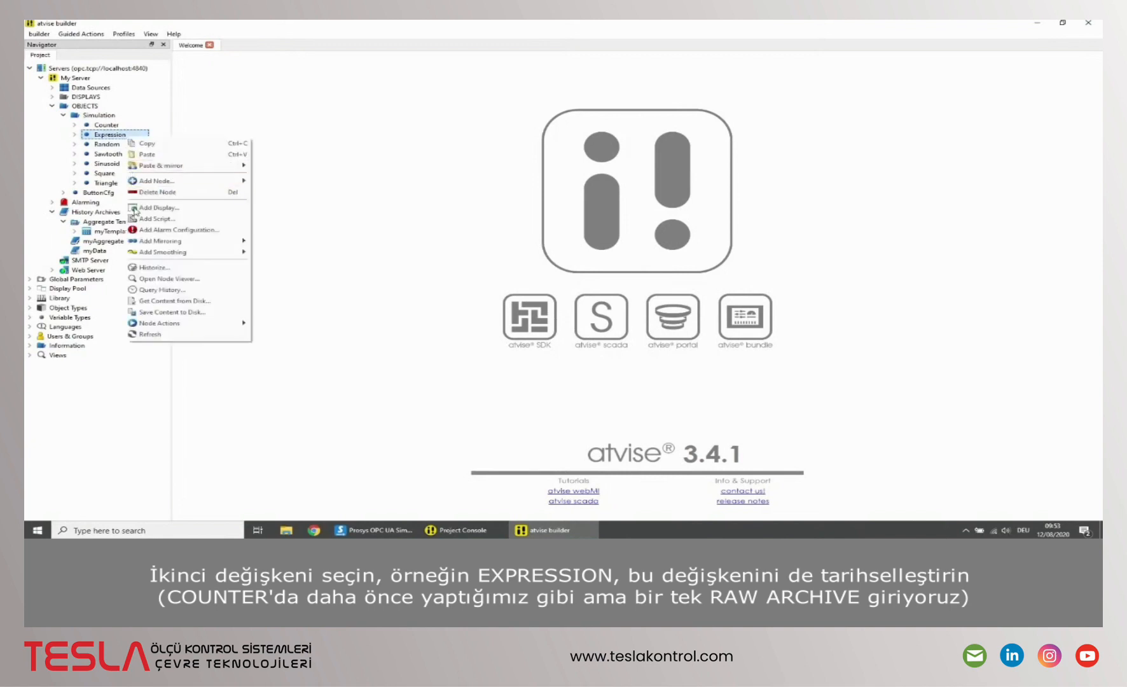
pyautogui.click(149, 270)
pyautogui.click(542, 257)
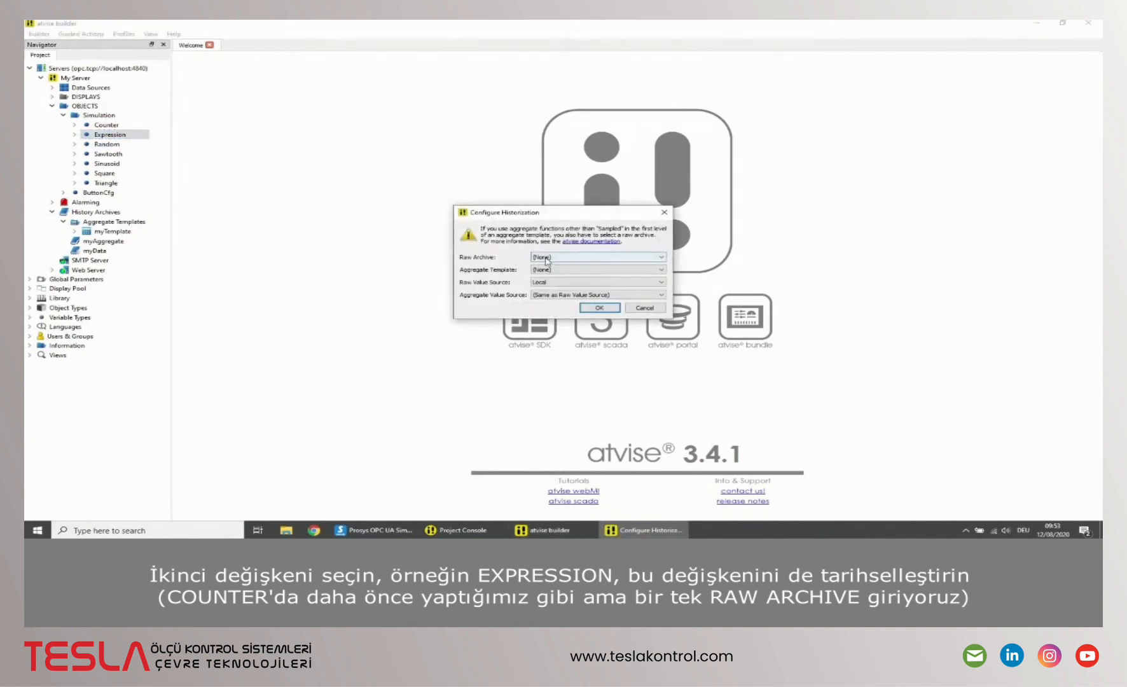
pyautogui.click(546, 274)
pyautogui.click(592, 308)
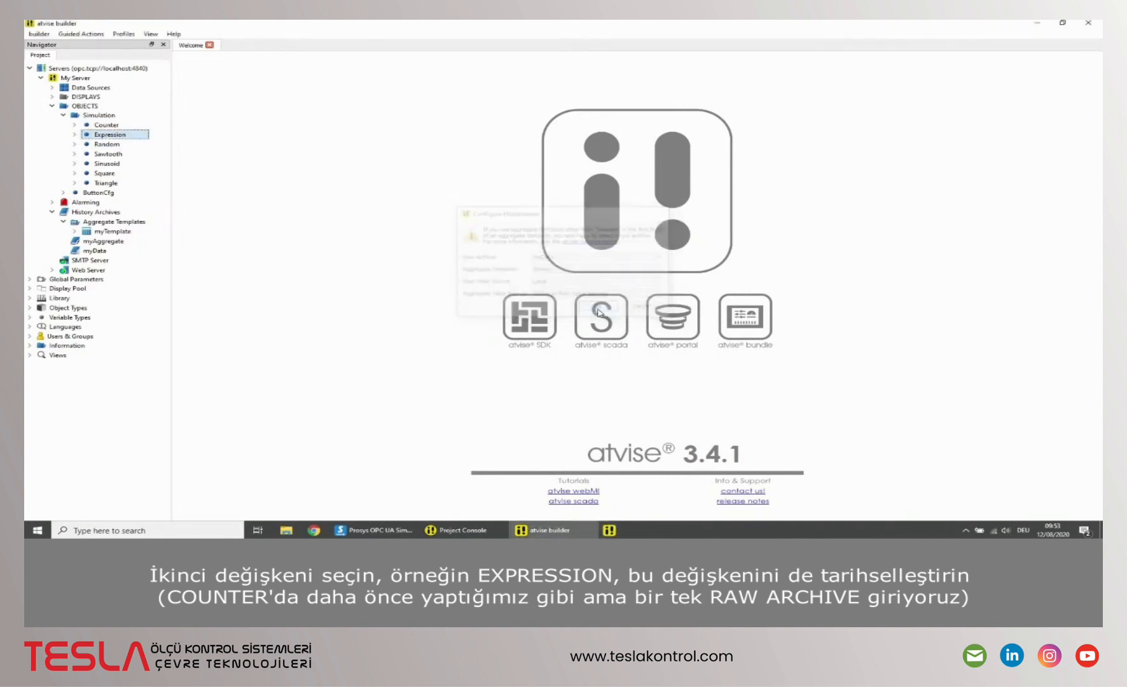
# Historize the Sinusoid simulation variable with raw archive myData and no aggregate template
pyautogui.rightClick(115, 165)
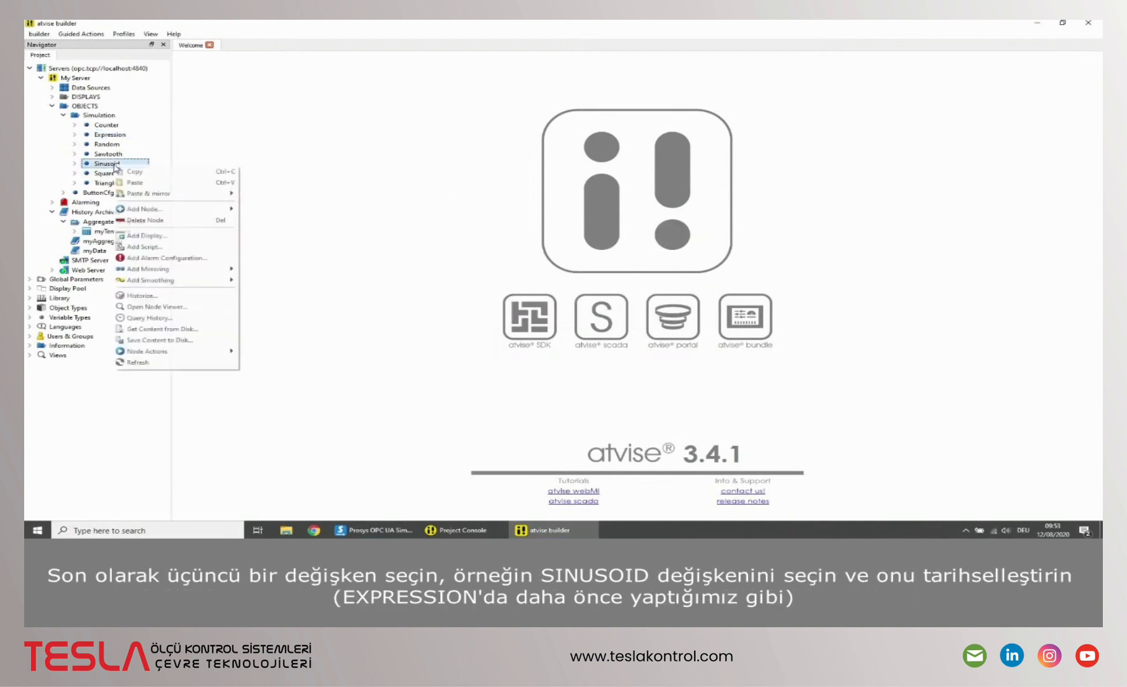
pyautogui.click(139, 295)
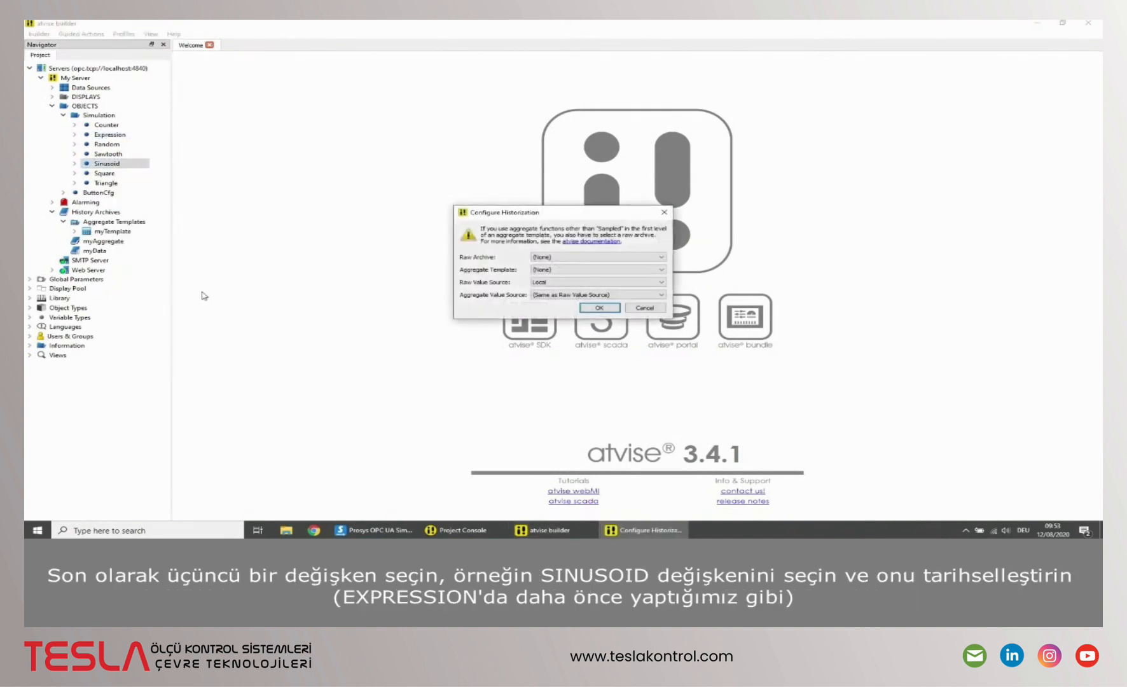
pyautogui.click(545, 261)
pyautogui.click(546, 275)
pyautogui.click(598, 307)
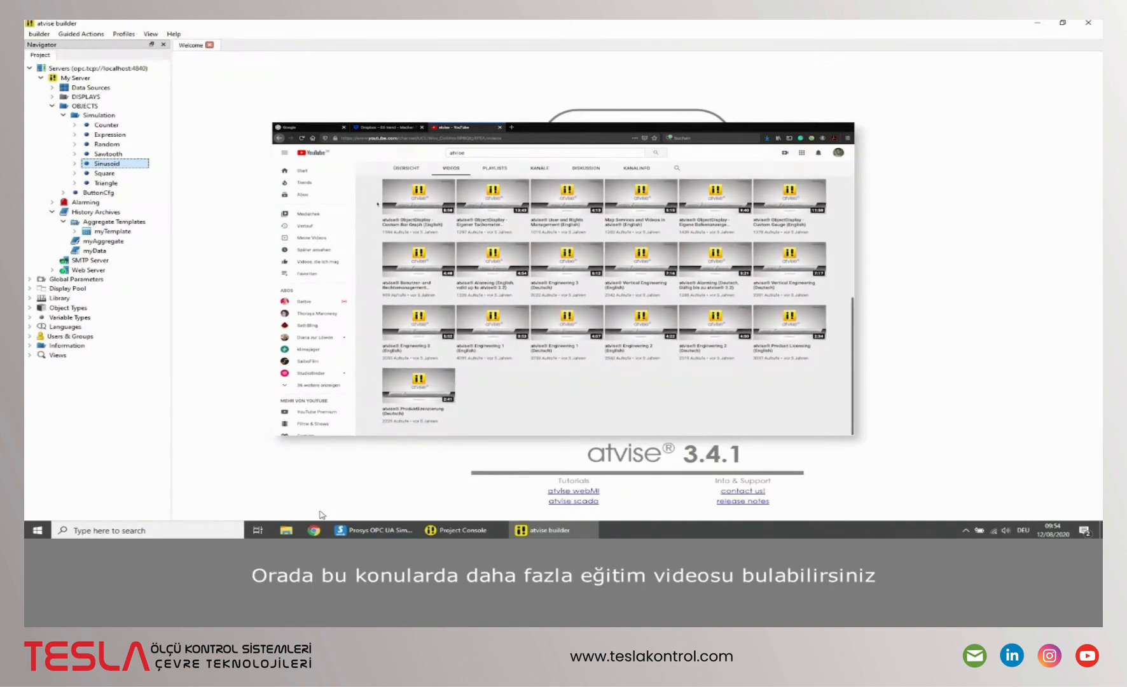
# Switch to Chrome, open the historical trend on the local atvise server and assign Simulation.Sinusoid as the source of the chart's data series
pyautogui.click(318, 529)
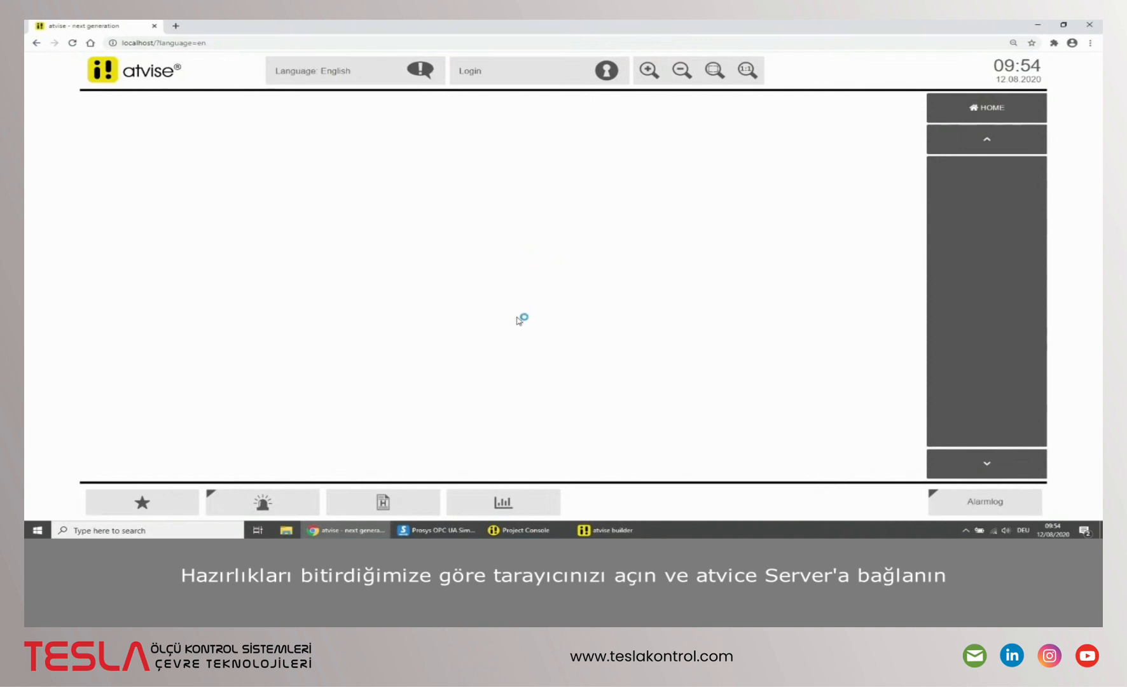
pyautogui.click(516, 503)
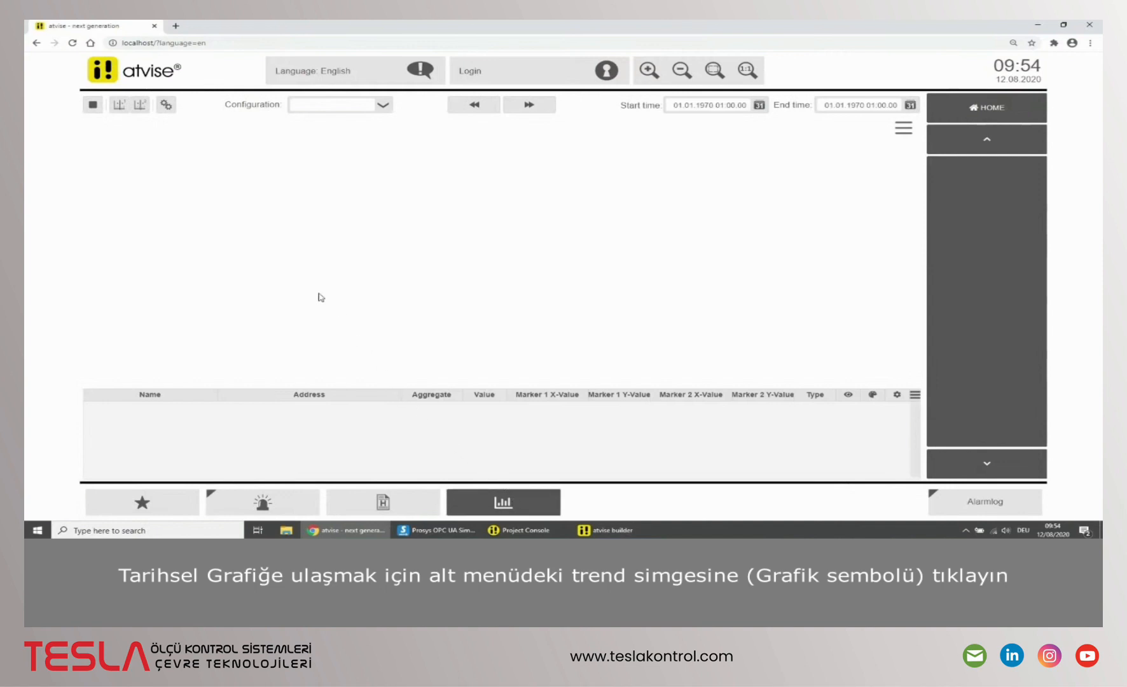
pyautogui.click(163, 107)
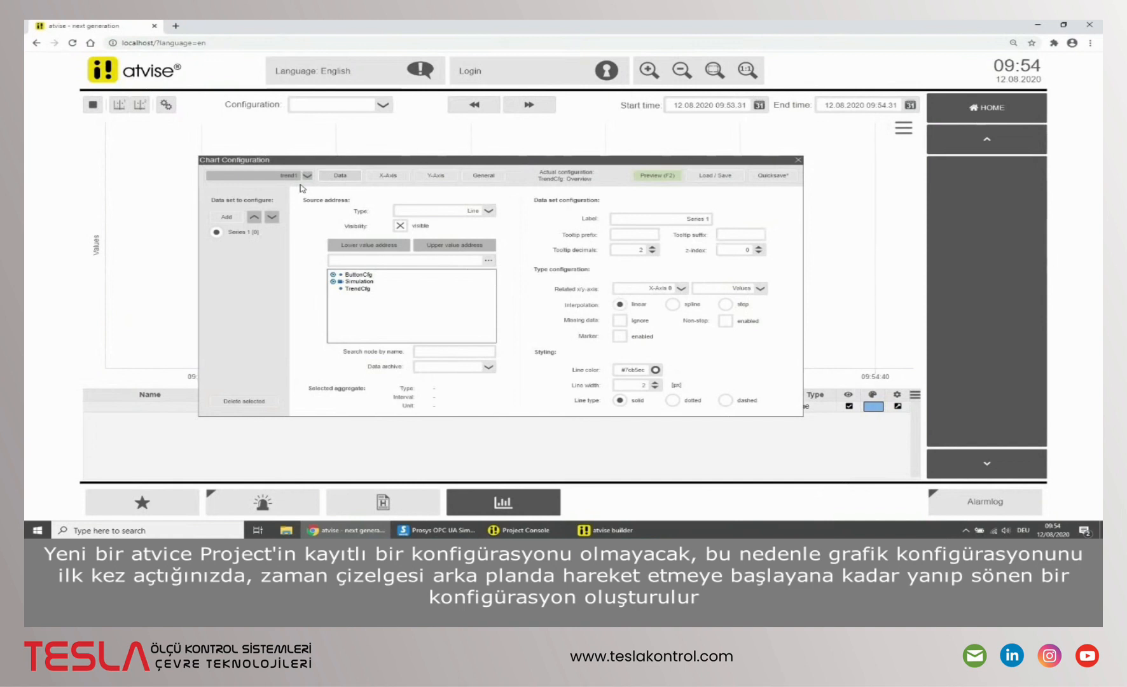
pyautogui.click(333, 281)
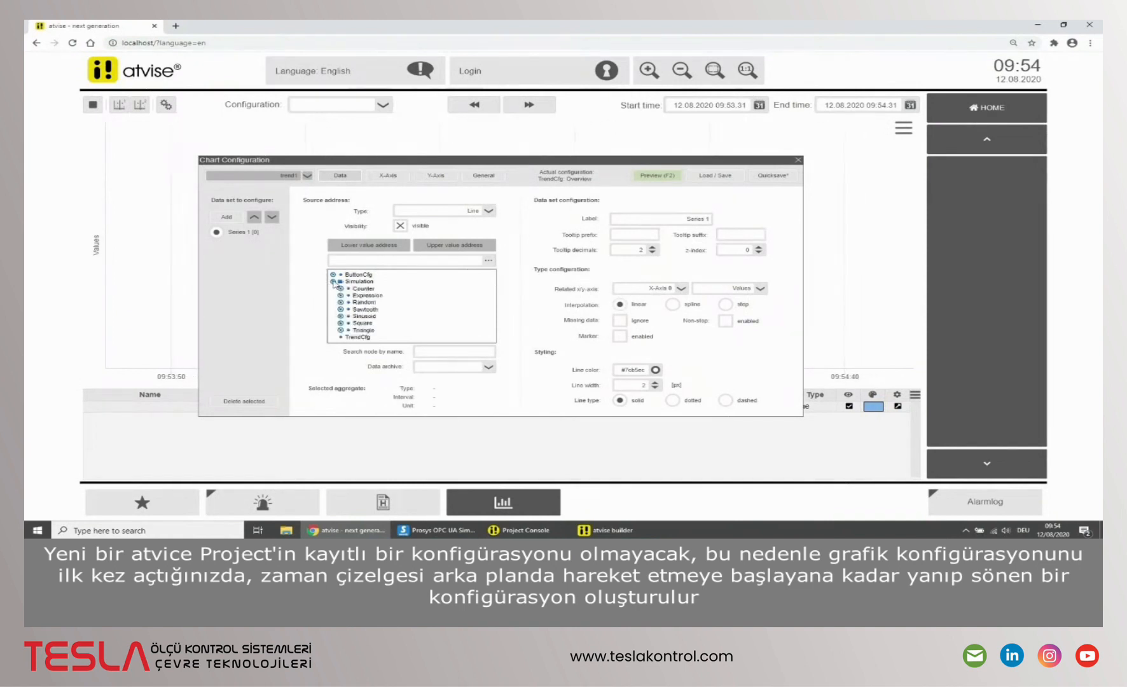
pyautogui.click(360, 317)
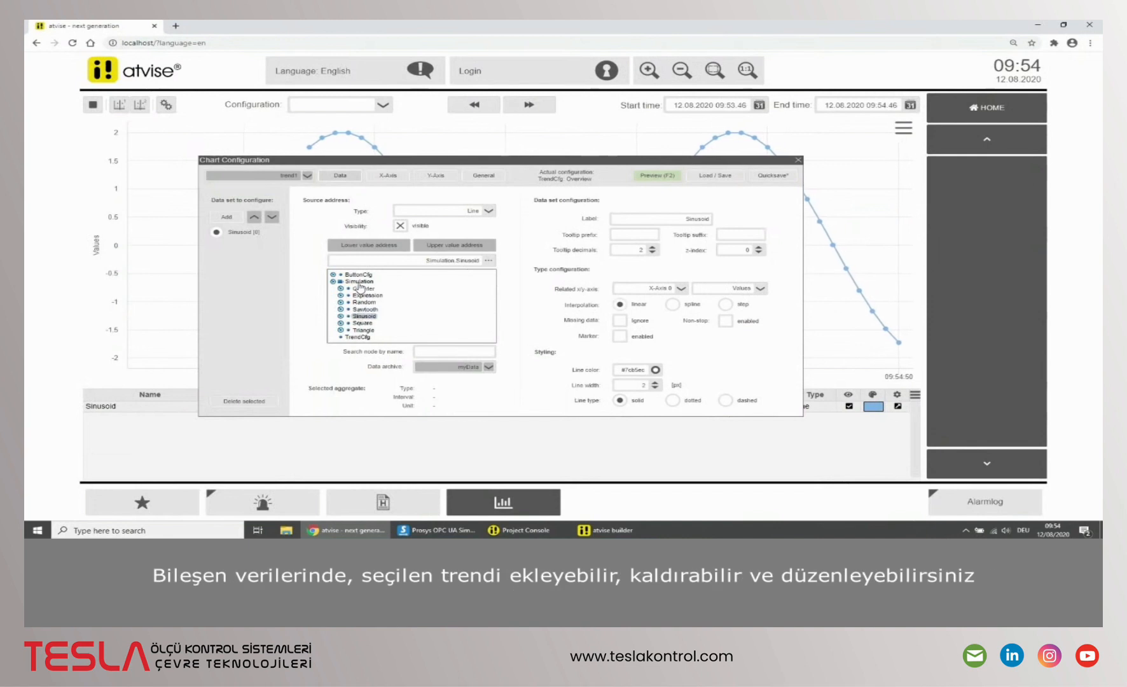
# Review the chart's X-axis, Y-axis and general settings and preview the trend behind the configuration window
pyautogui.click(381, 181)
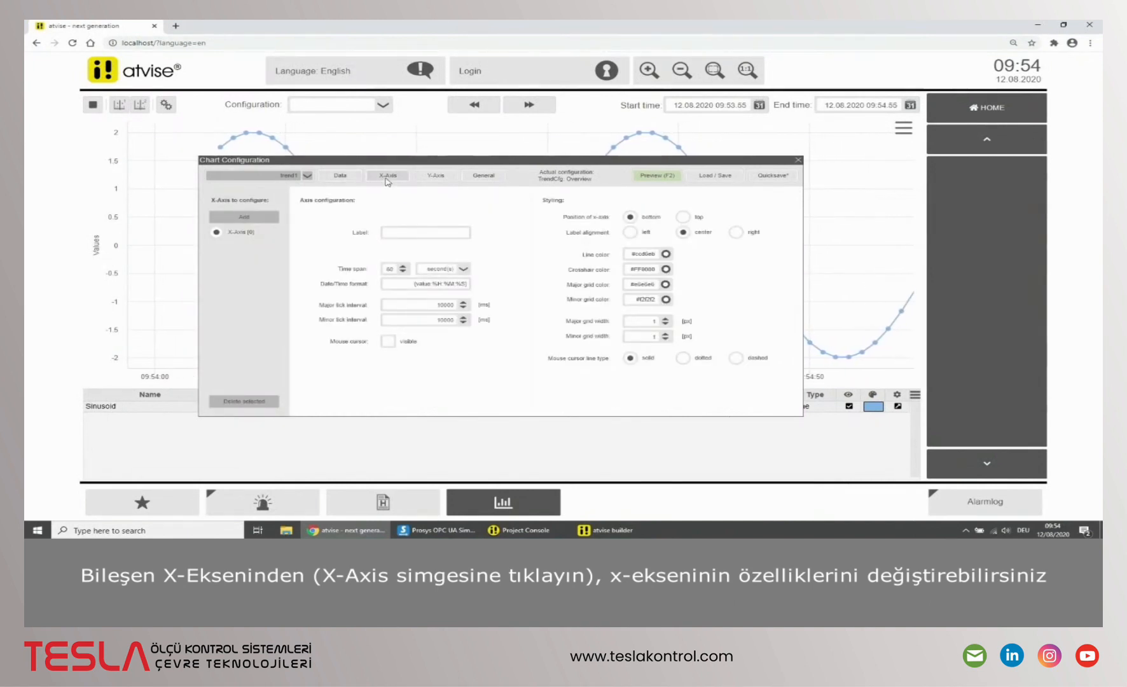
pyautogui.click(426, 180)
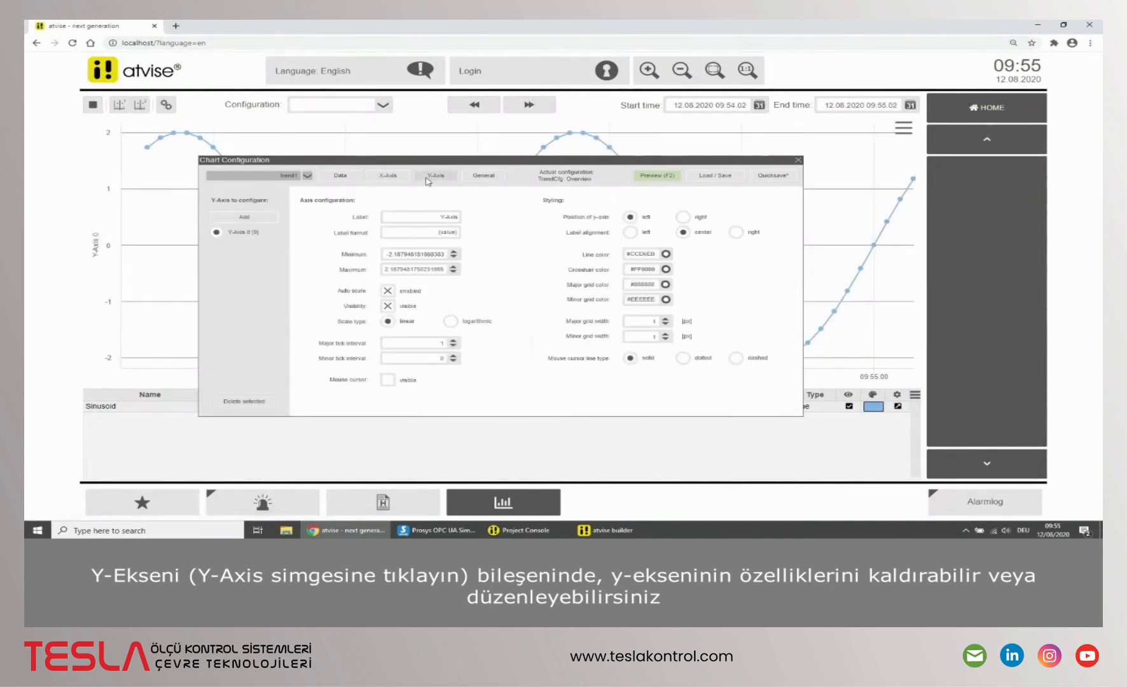
pyautogui.click(482, 176)
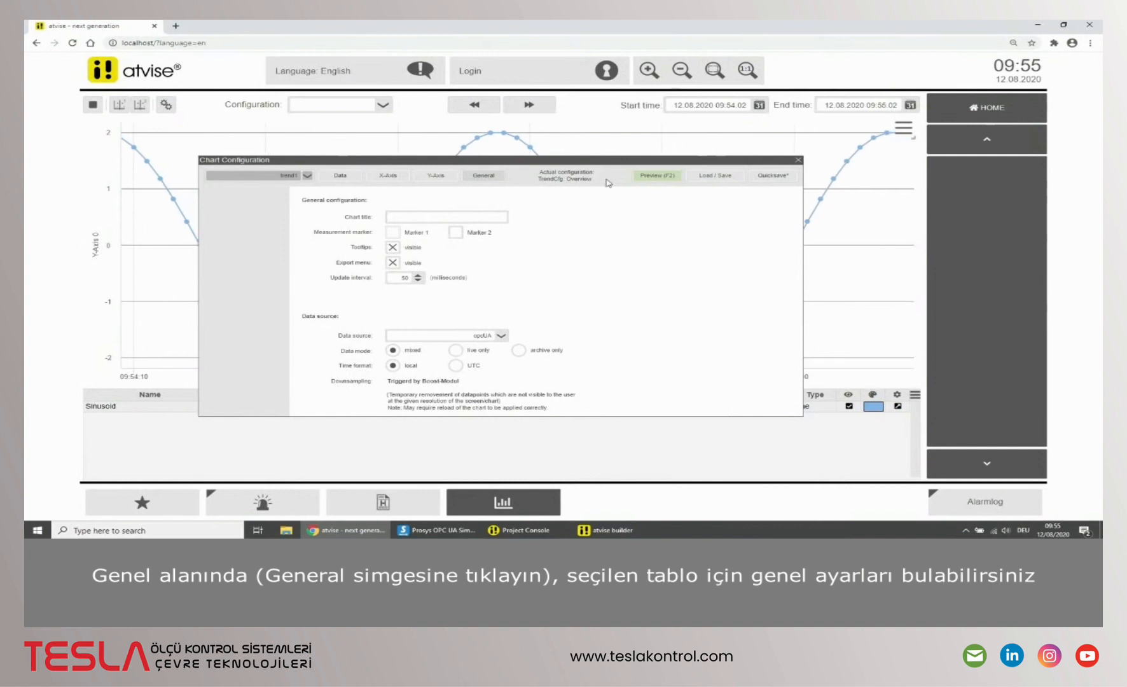
pyautogui.click(658, 176)
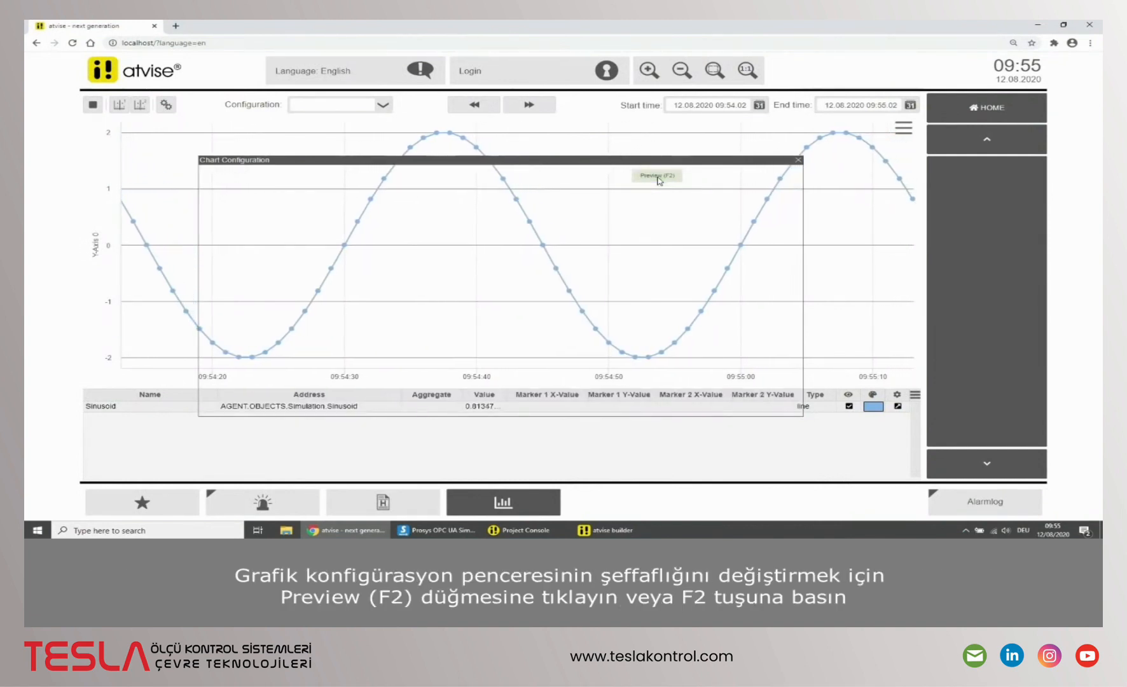
pyautogui.click(658, 176)
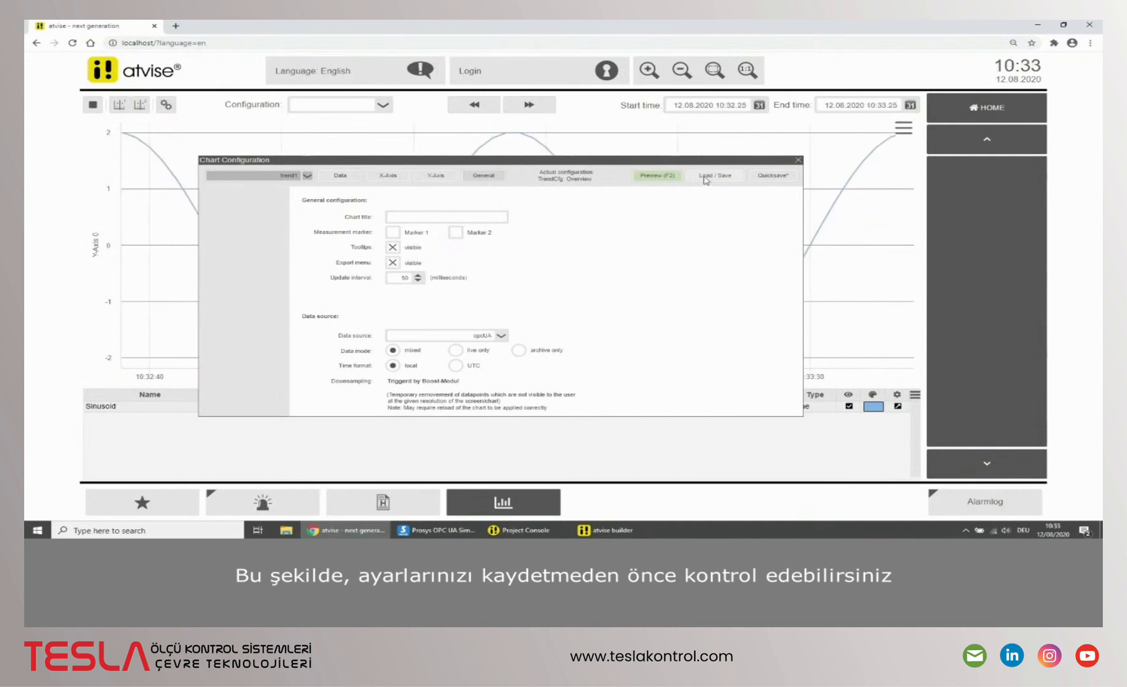
# Save the current chart configuration in the TrendCfg node under the name simple
pyautogui.click(705, 178)
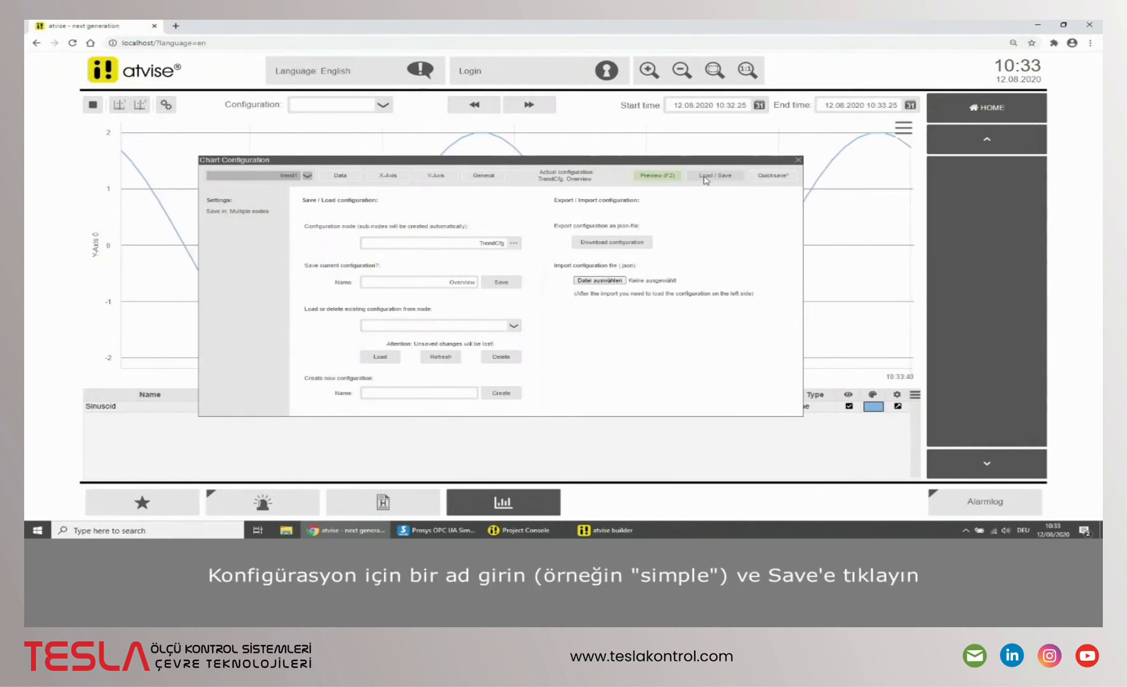
pyautogui.doubleClick(466, 281)
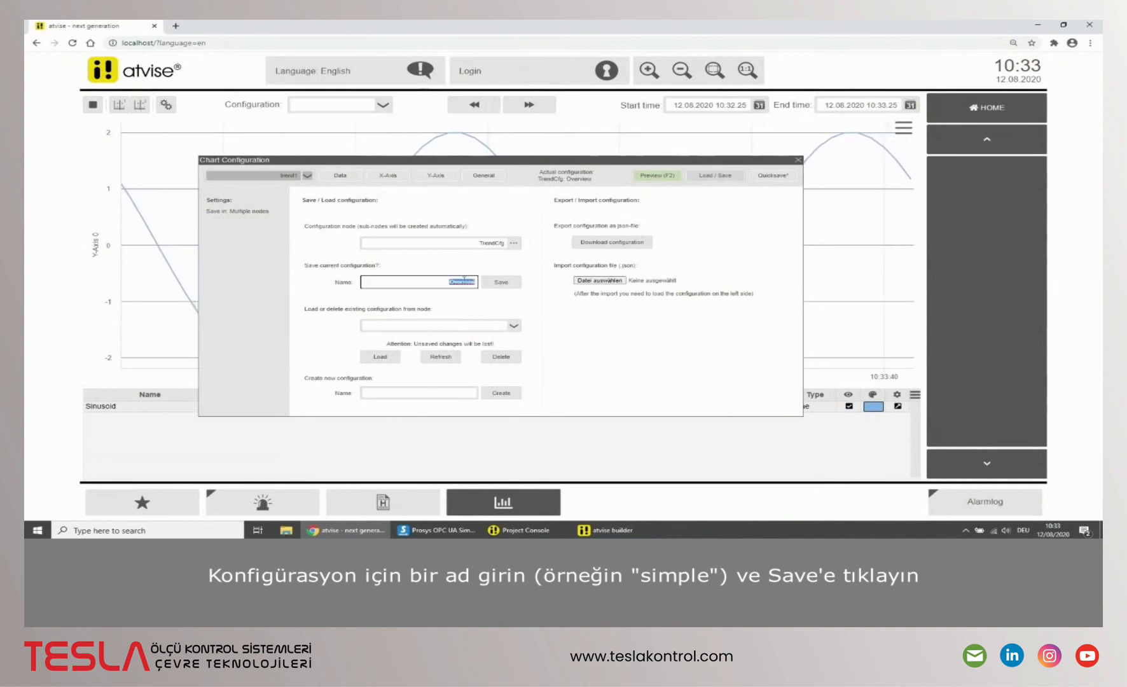
pyautogui.press('BackSpace')
pyautogui.write('simple')
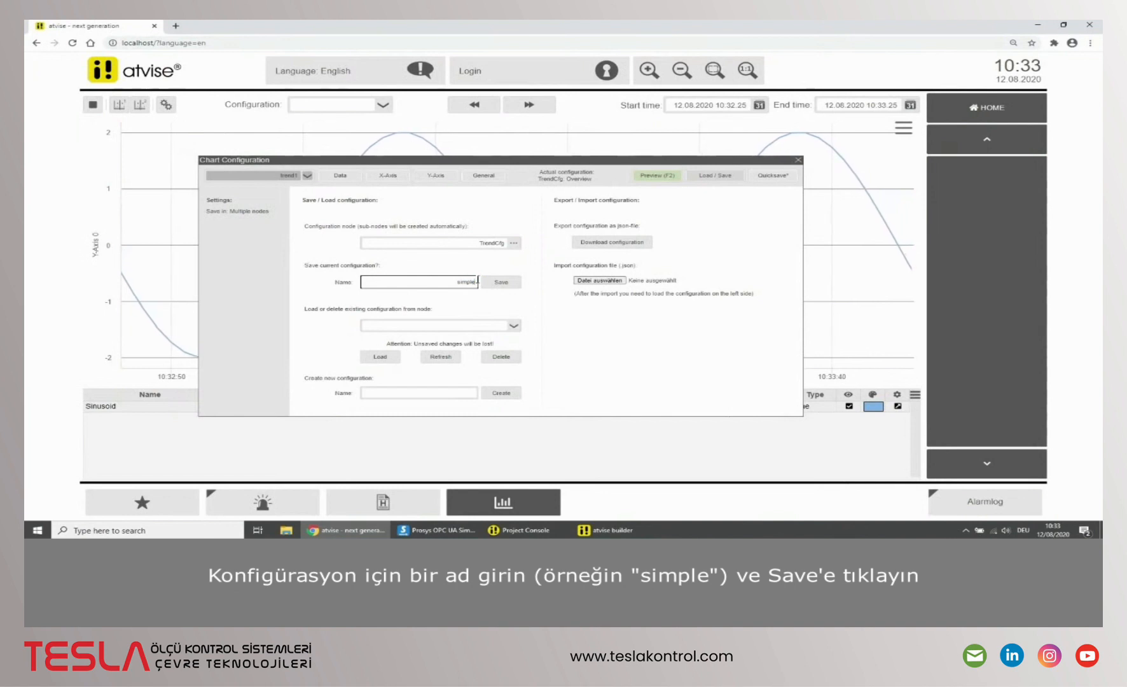
pyautogui.click(492, 284)
# Save the chart configuration a second time under the name simple 2
pyautogui.click(477, 284)
pyautogui.write('2')
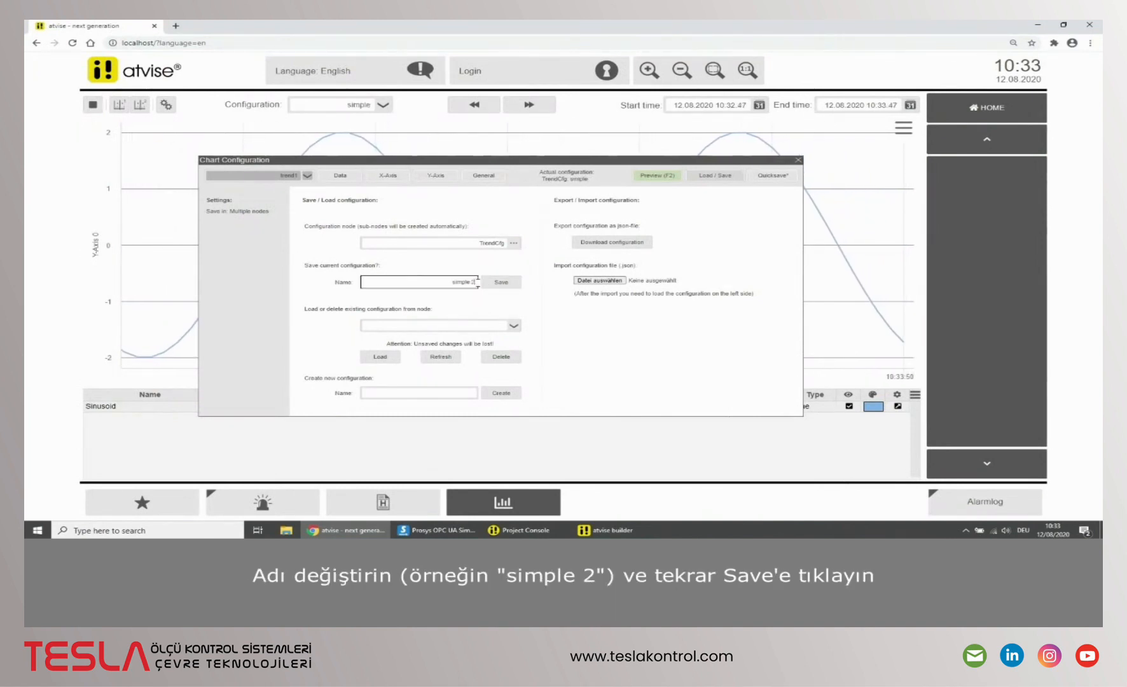
pyautogui.click(506, 285)
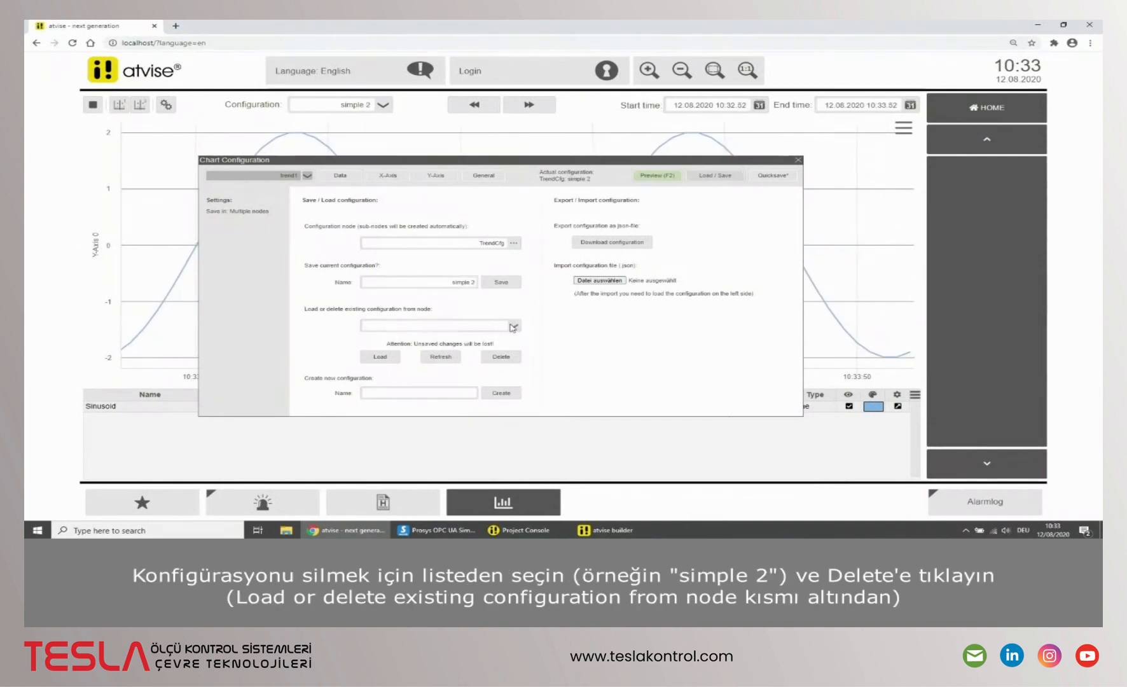
# Delete the saved chart configuration simple 2 from the TrendCfg node
pyautogui.click(512, 327)
pyautogui.click(474, 351)
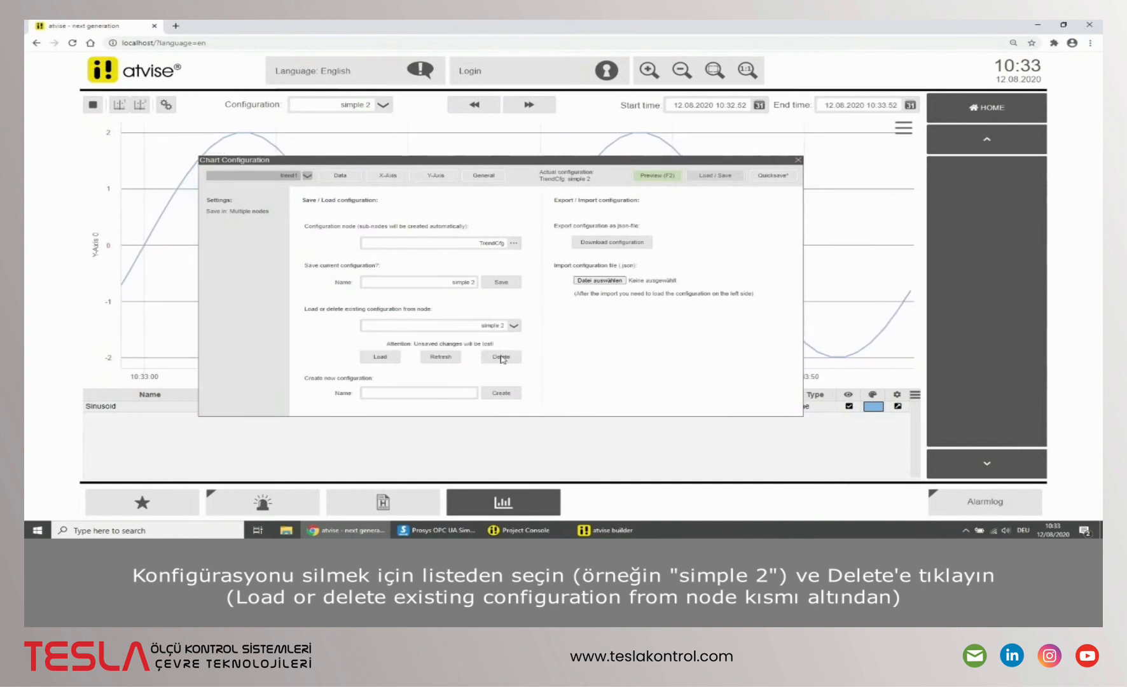
pyautogui.click(501, 357)
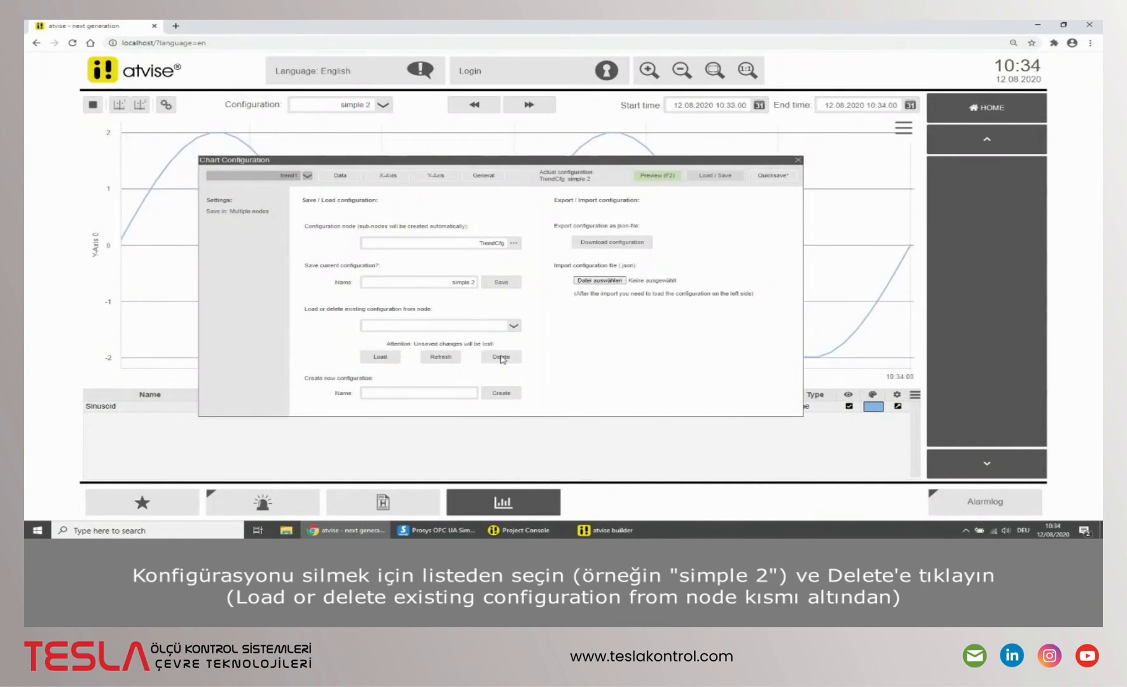
# Load the saved chart configuration simple from the TrendCfg node and quicksave it
pyautogui.click(512, 326)
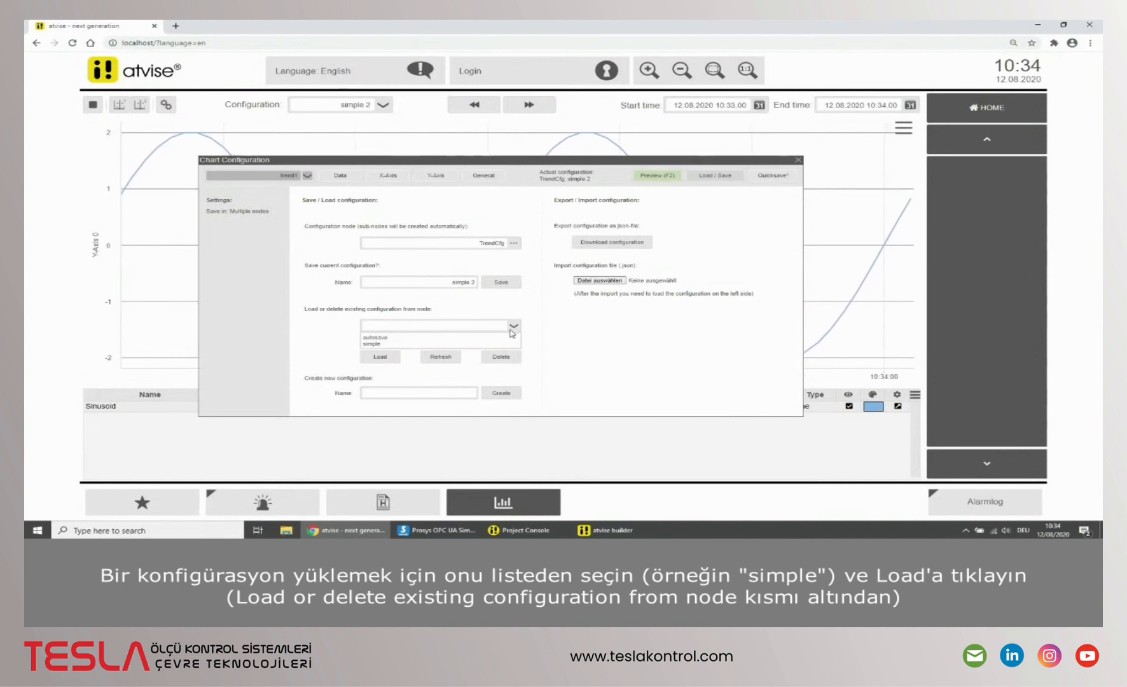
pyautogui.click(412, 345)
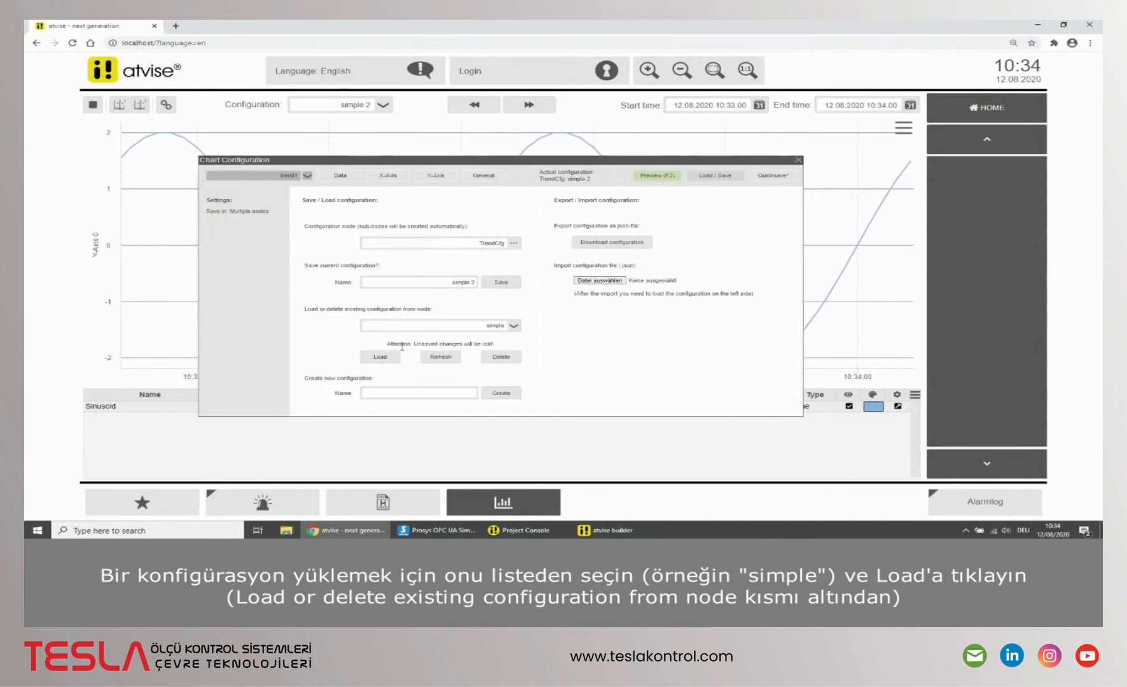
pyautogui.click(379, 357)
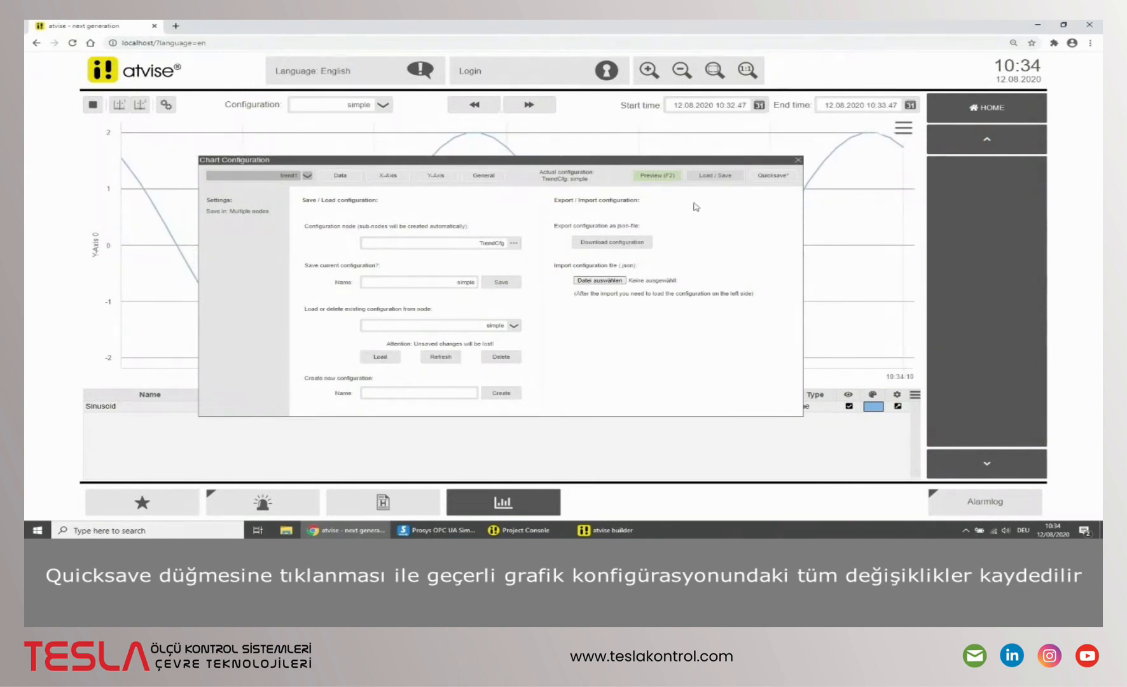
pyautogui.click(762, 180)
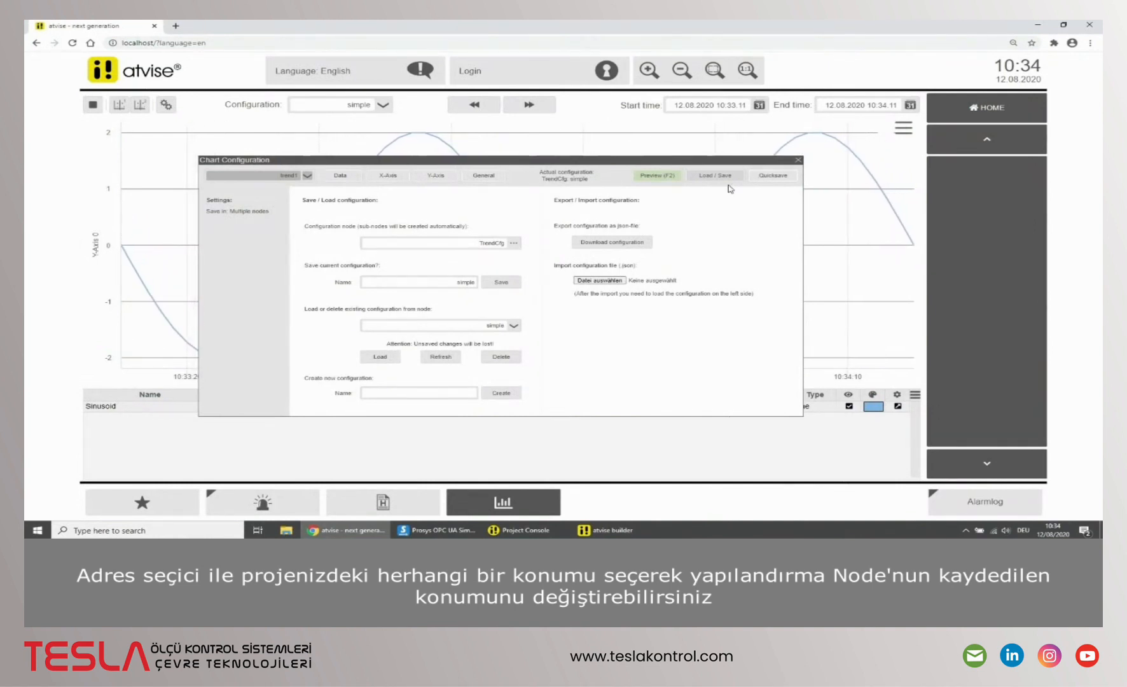
pyautogui.click(514, 243)
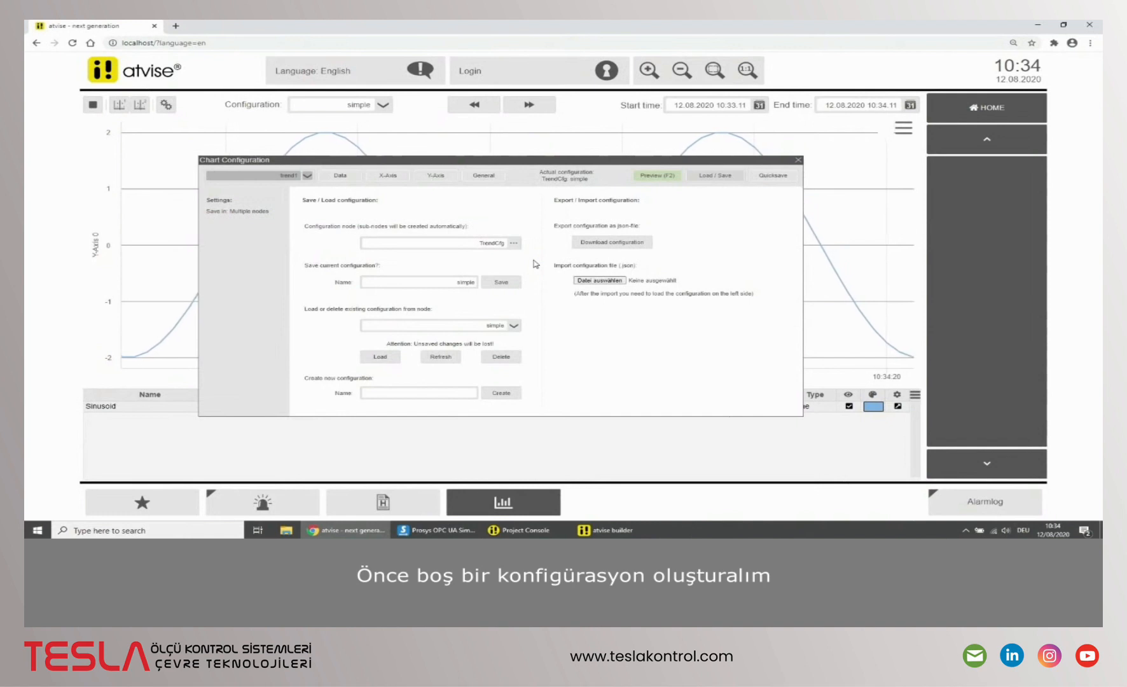
# Create a new empty chart configuration named my first Chart
pyautogui.click(463, 393)
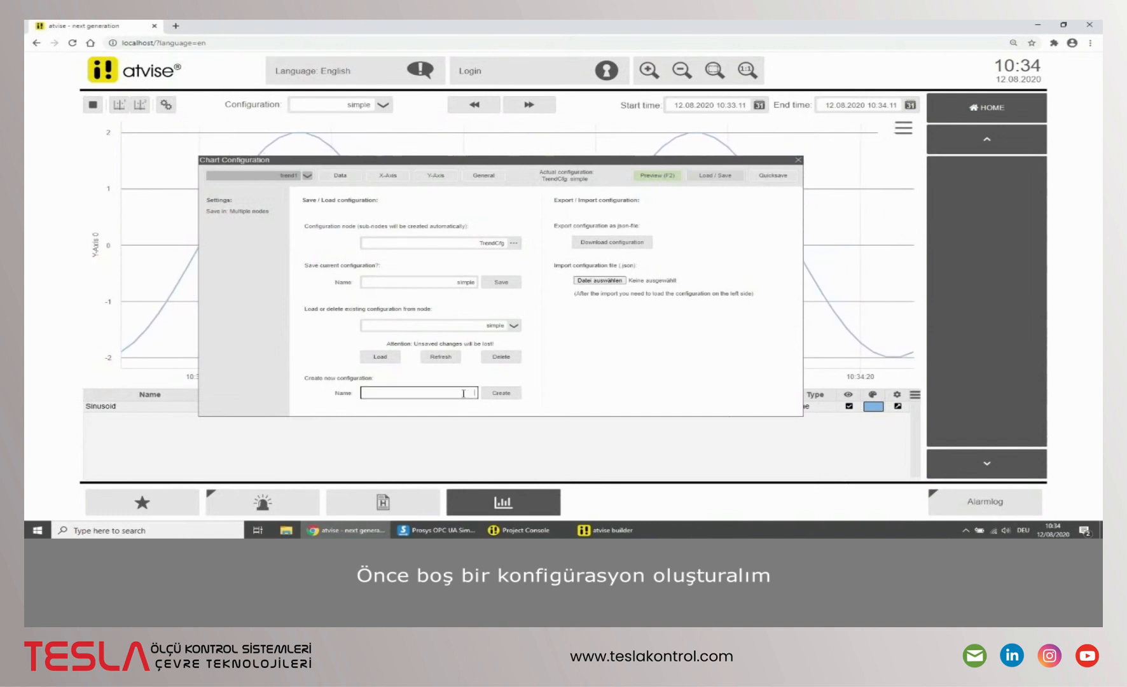
pyautogui.write('my first Chart')
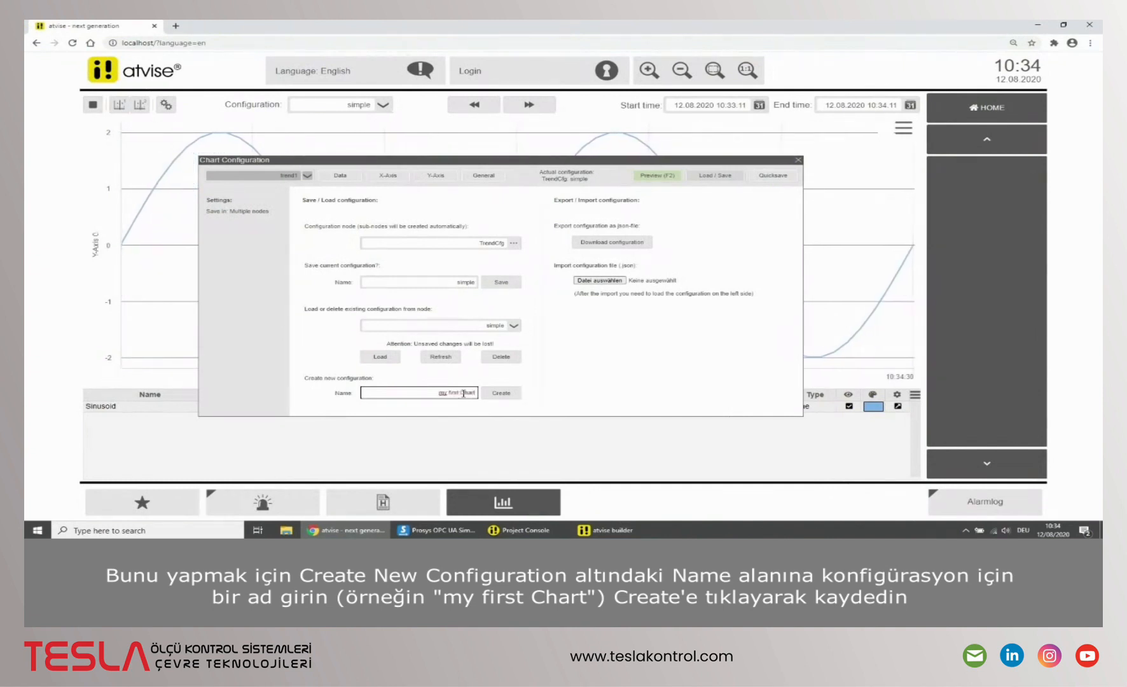
pyautogui.click(501, 393)
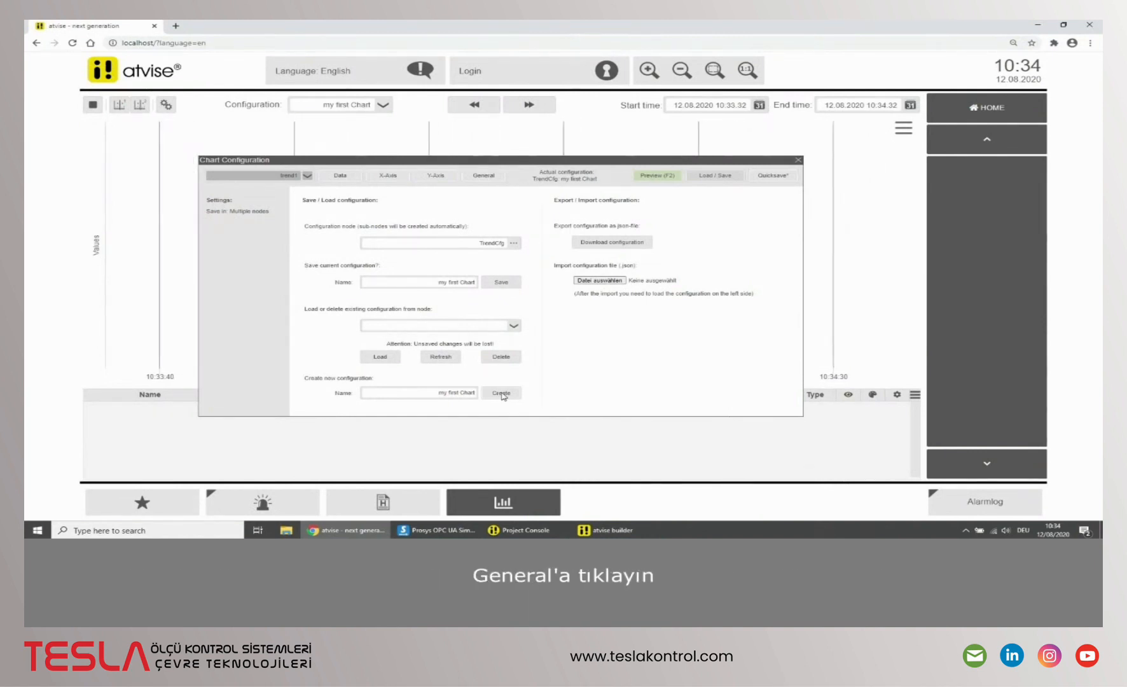
# Set the chart title to First Chart in the general configuration, keeping both measurement markers hidden
pyautogui.click(483, 175)
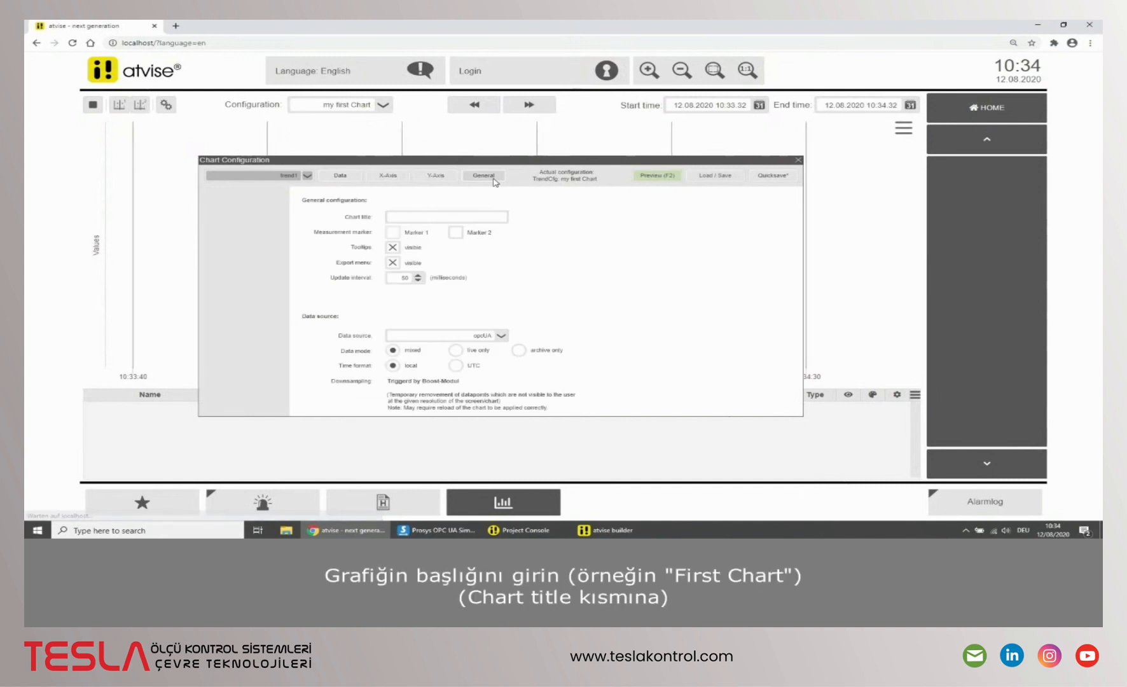
pyautogui.click(475, 217)
pyautogui.write('First')
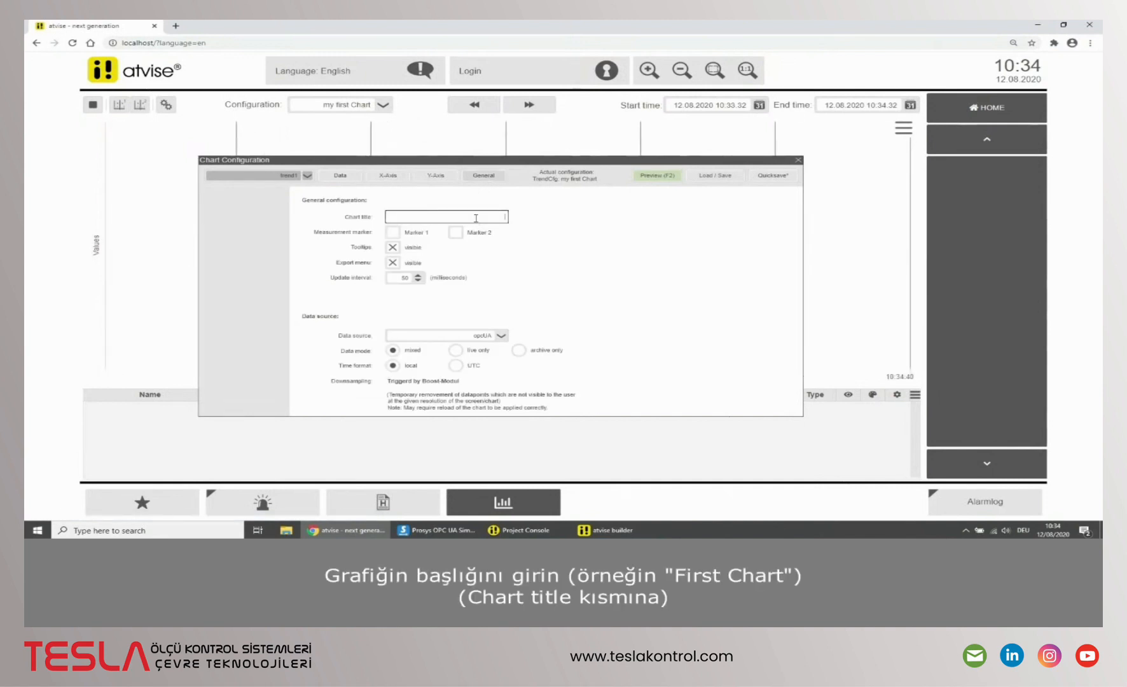
pyautogui.write(' Chart')
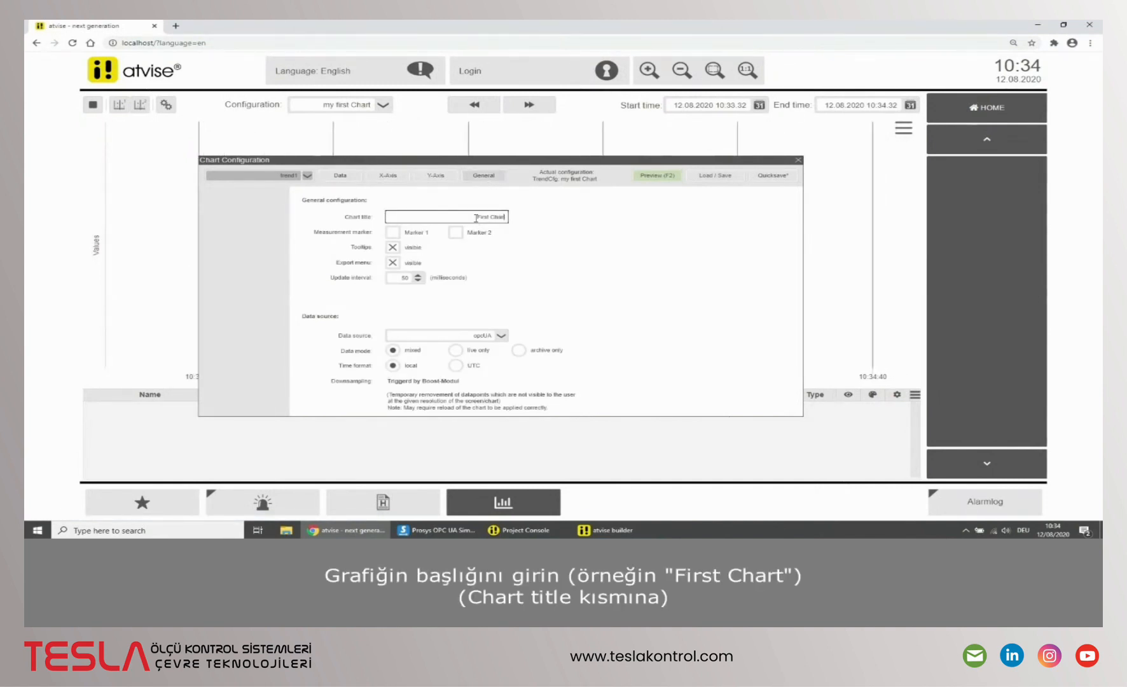
pyautogui.click(524, 223)
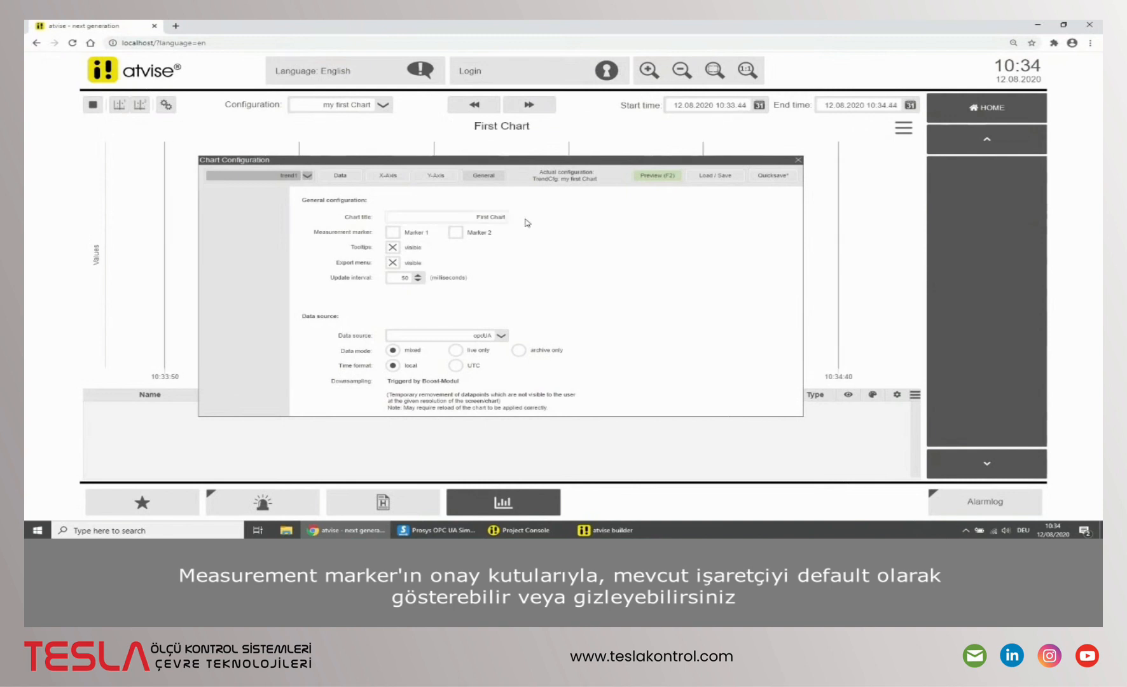
pyautogui.click(396, 233)
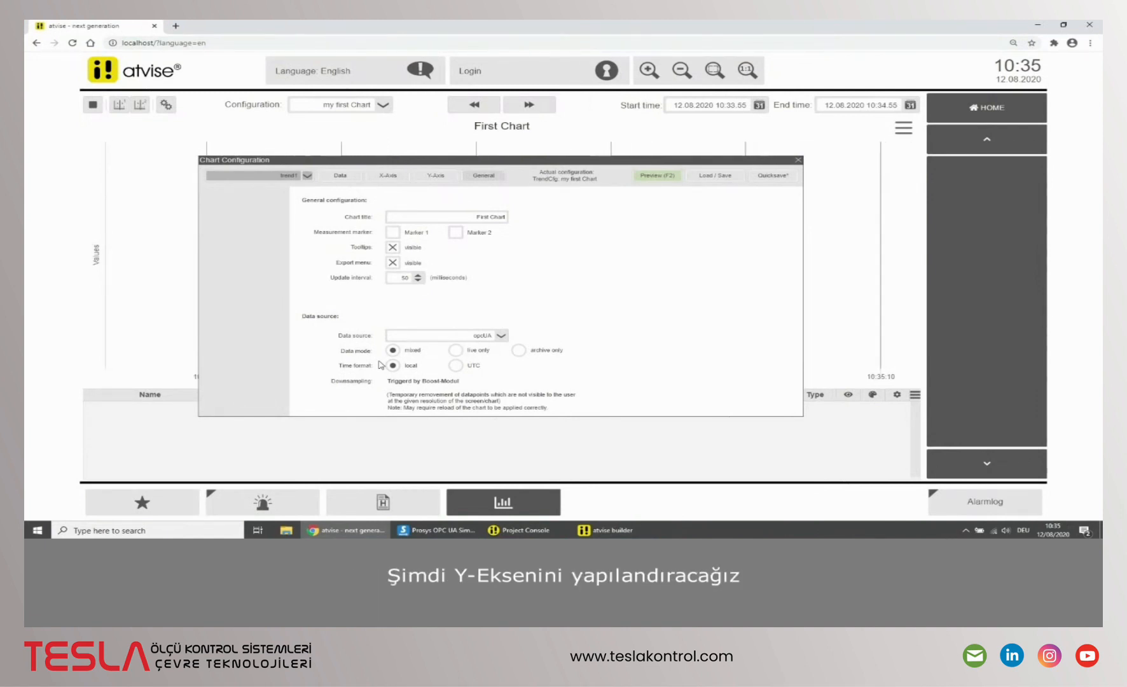
# Add a second Y-axis to the chart and label Y-Axis 0 as Temperature
pyautogui.click(436, 176)
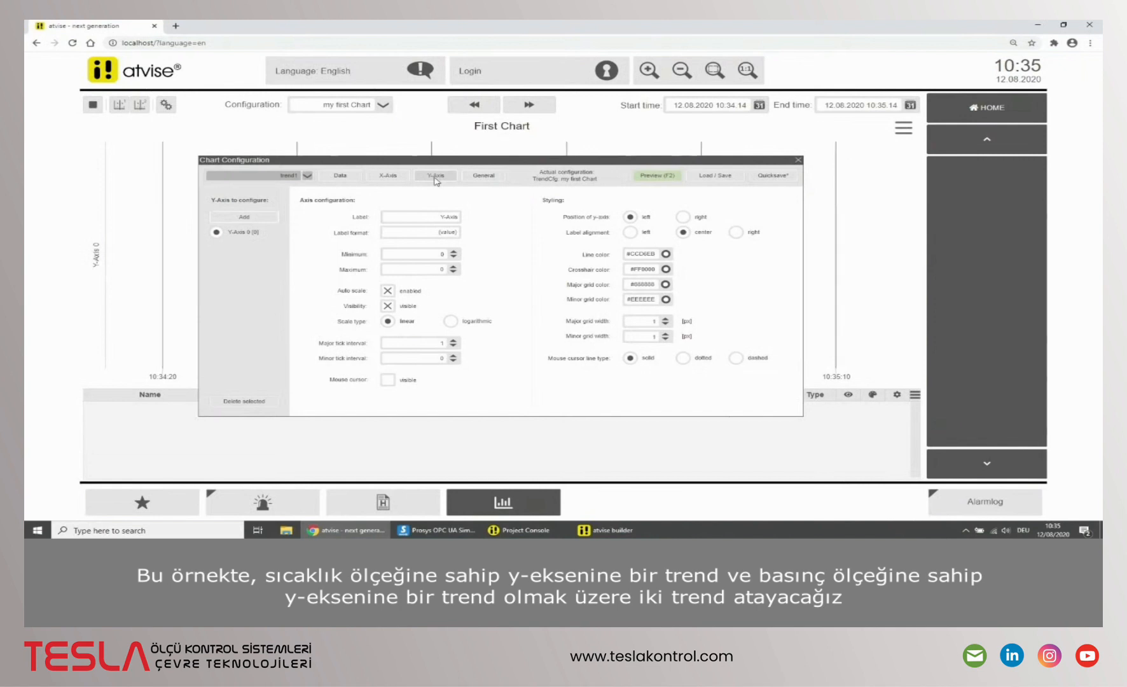
pyautogui.click(261, 218)
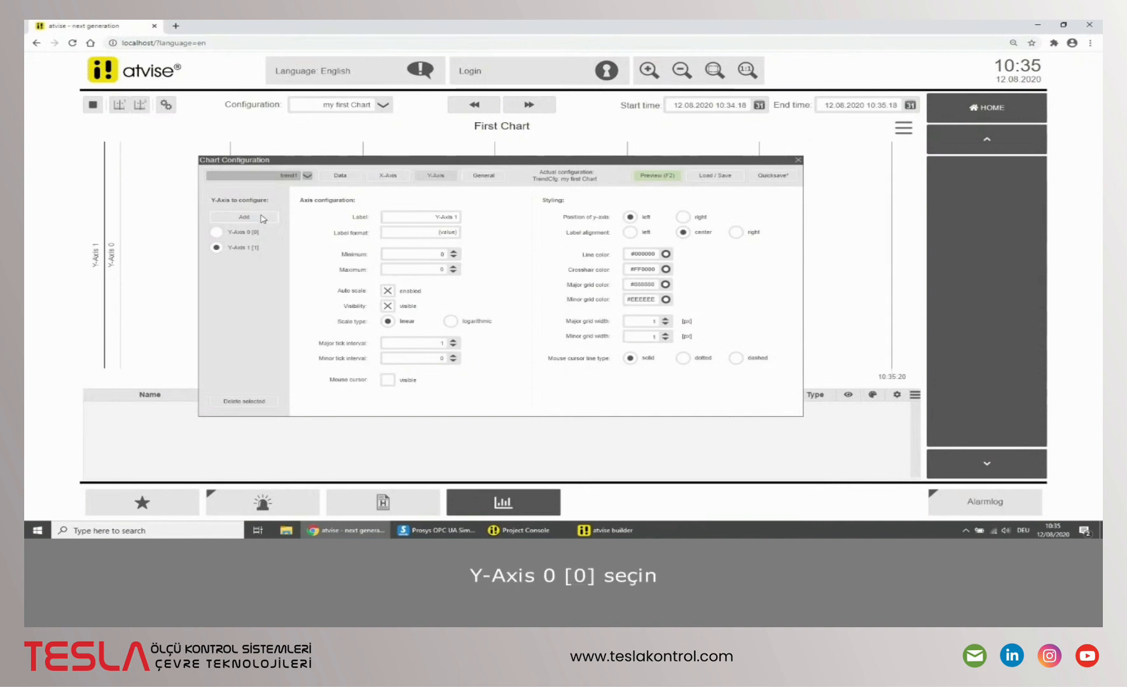
pyautogui.click(217, 232)
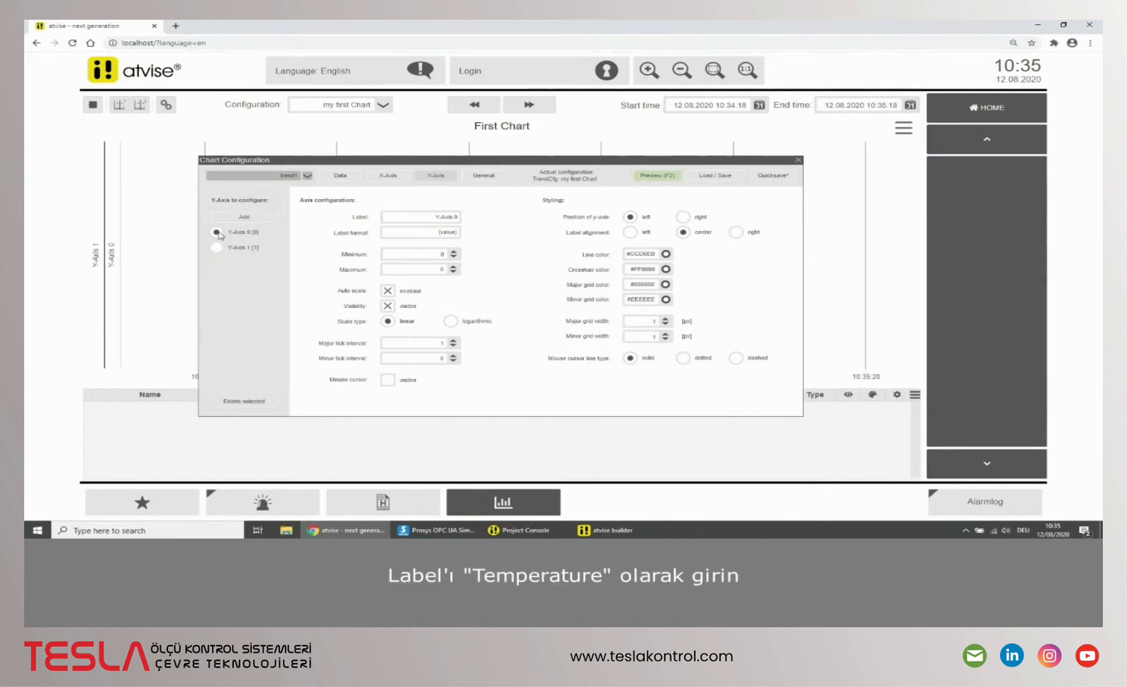
pyautogui.moveTo(433, 217); pyautogui.dragTo(465, 224)
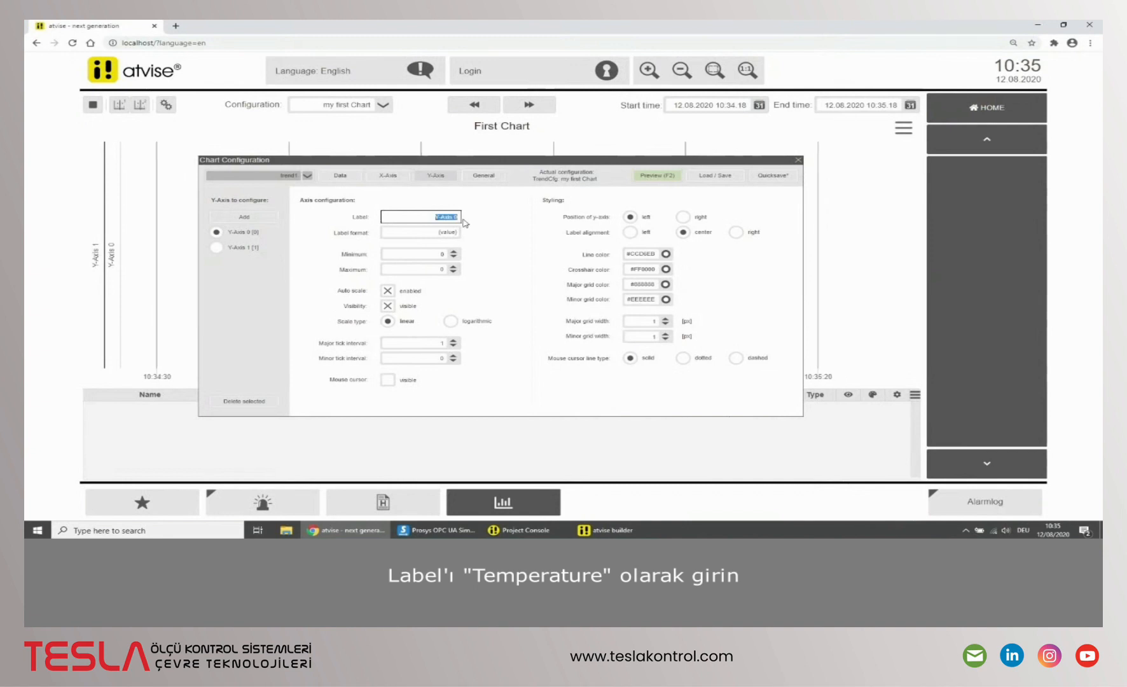
pyautogui.write('Temperature')
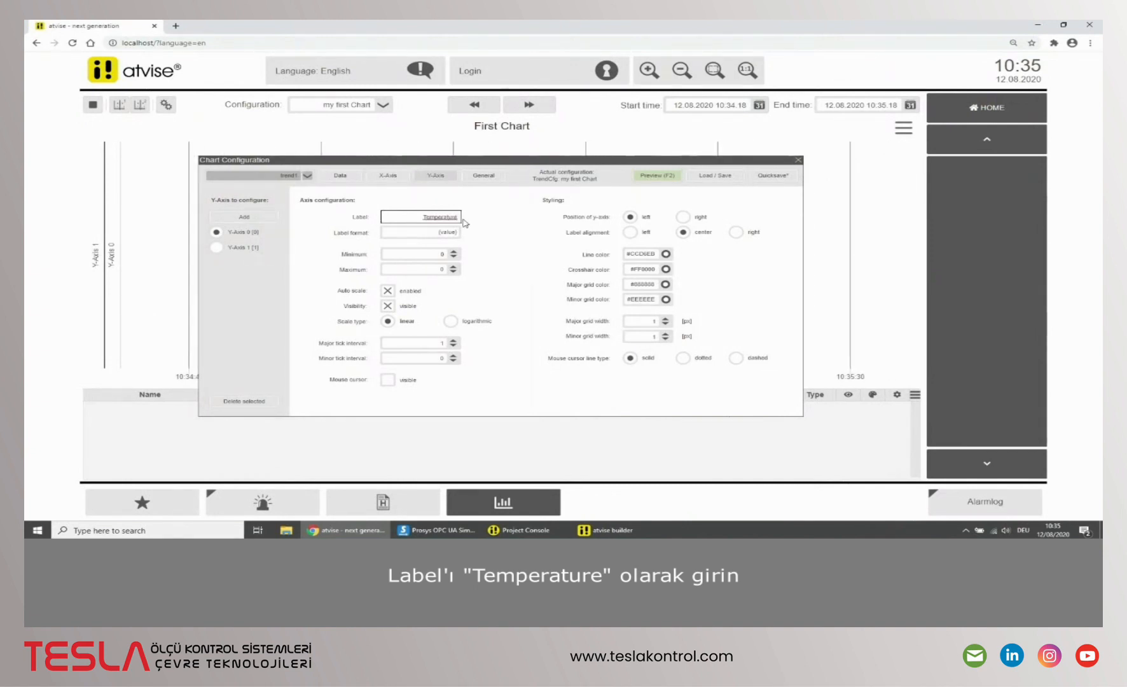
pyautogui.press('Return')
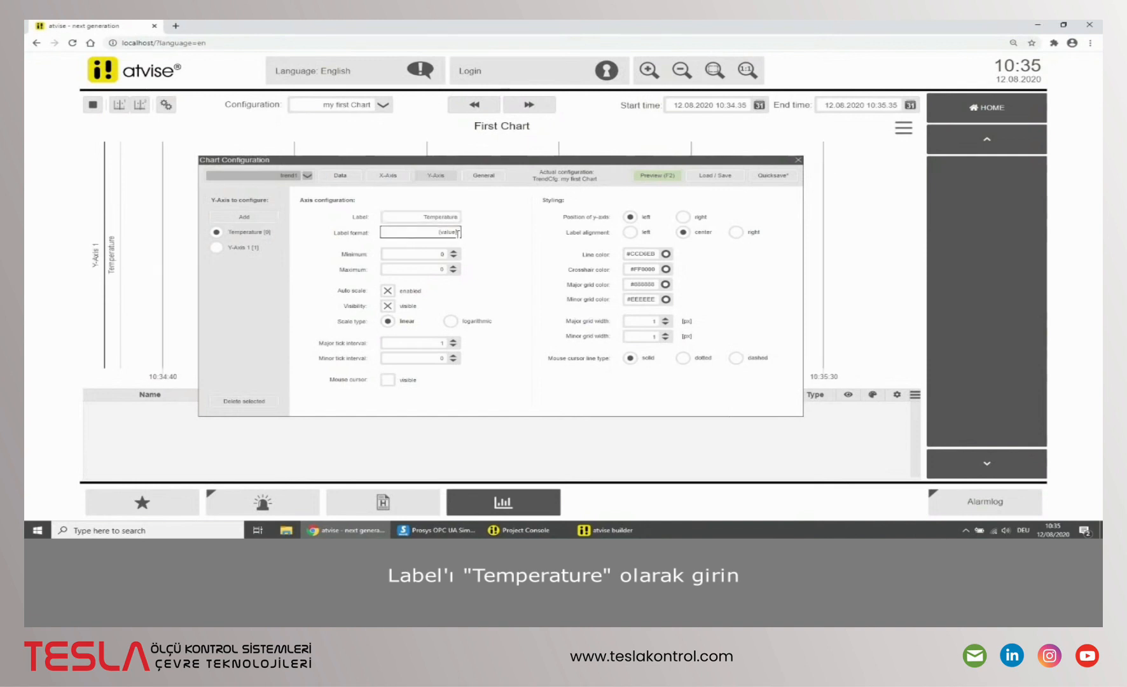
# Append the unit °C after the value placeholder in the Temperature axis's label format
pyautogui.click(457, 234)
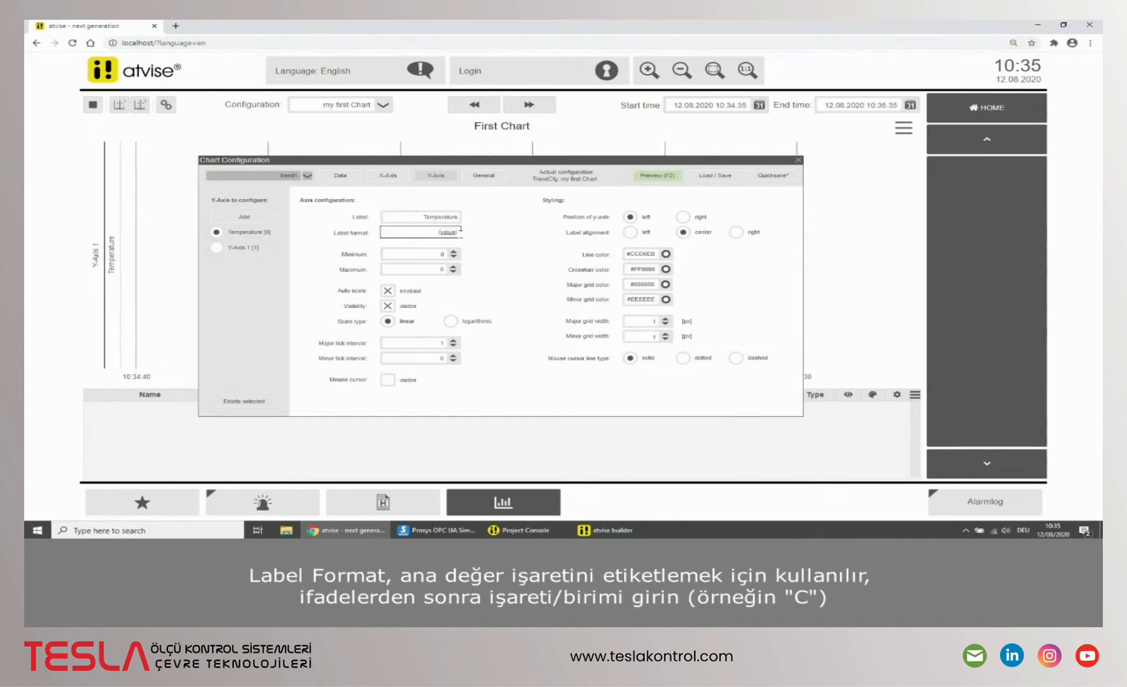
pyautogui.write('°C')
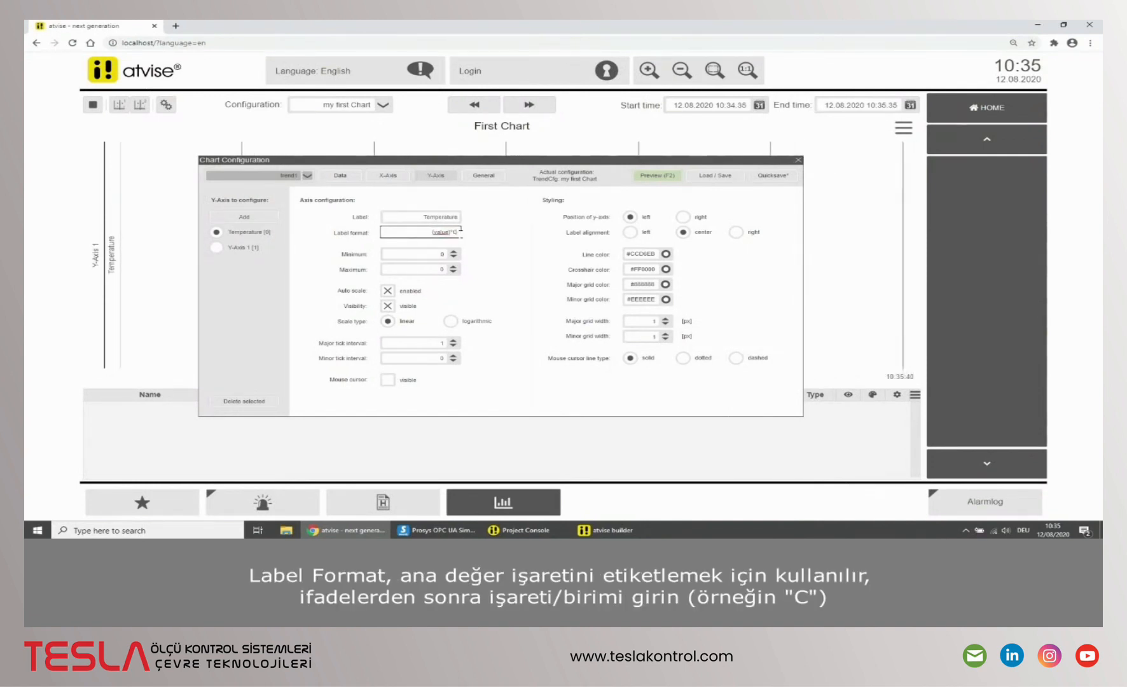
pyautogui.press('Return')
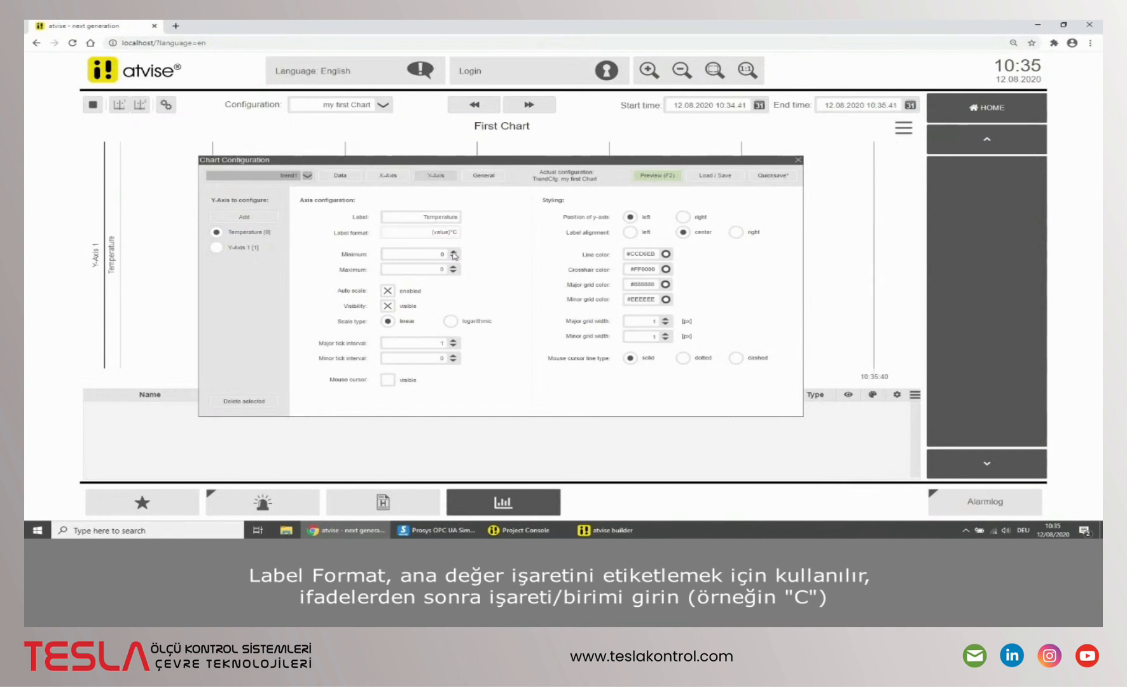
# Try a manual range of 2 to 7 on the Temperature axis, restore auto scale, and toggle the axis visibility off and on
pyautogui.click(454, 255)
pyautogui.click(454, 254)
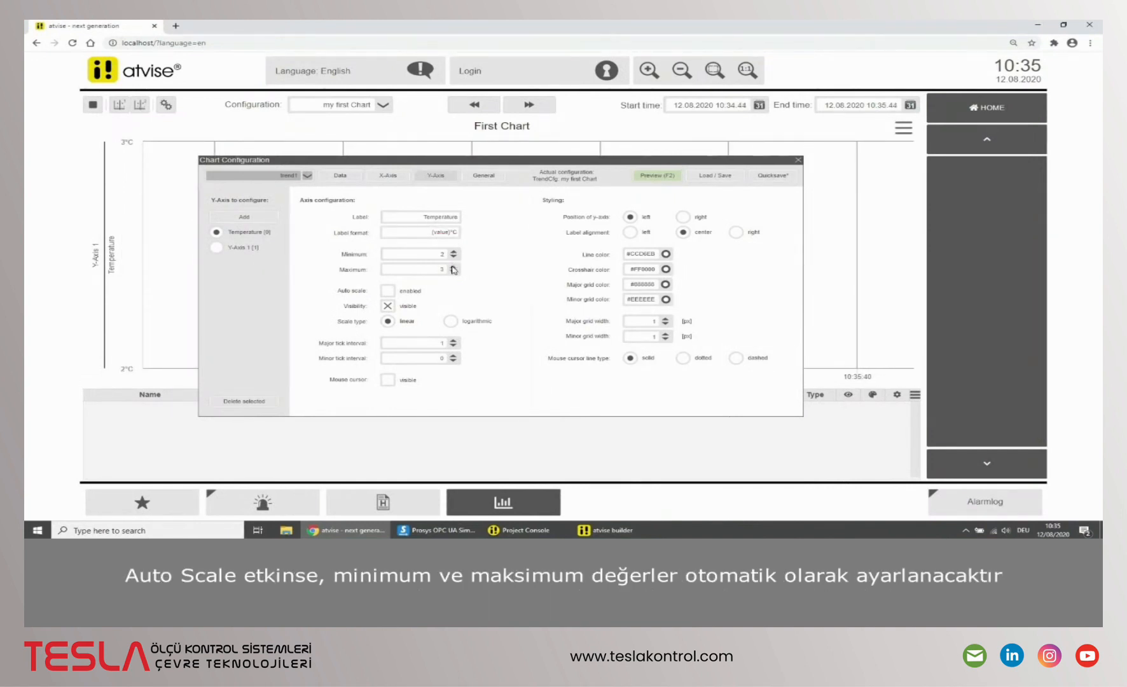
pyautogui.click(453, 268)
pyautogui.click(454, 267)
pyautogui.click(452, 267)
pyautogui.click(452, 268)
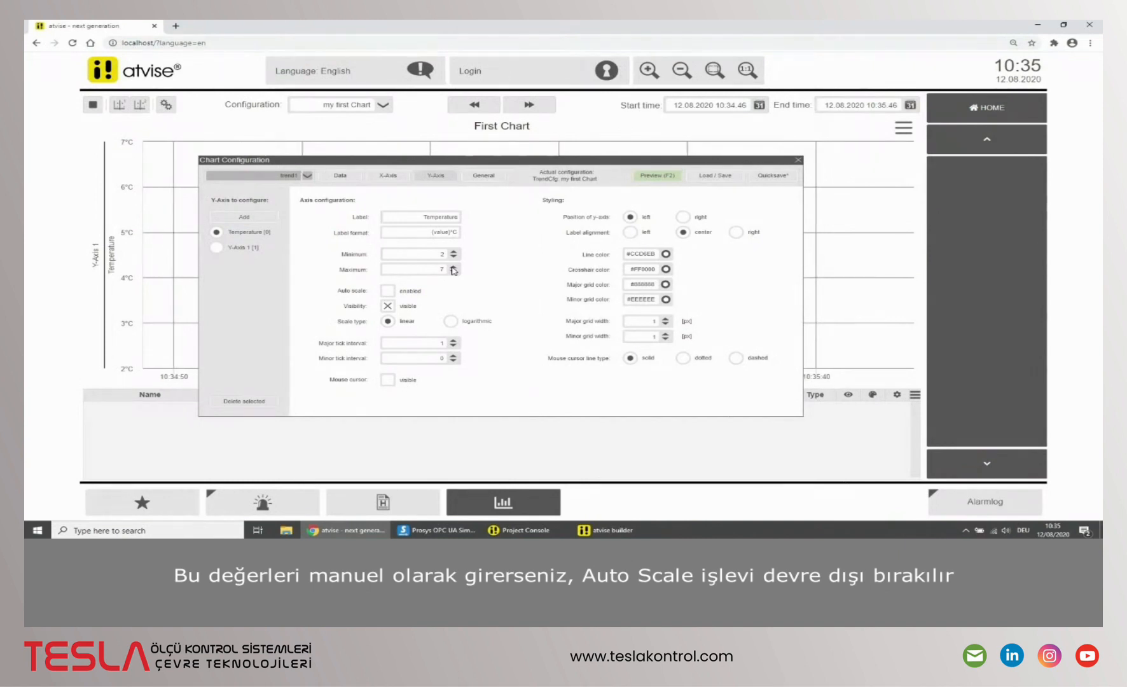
pyautogui.click(387, 292)
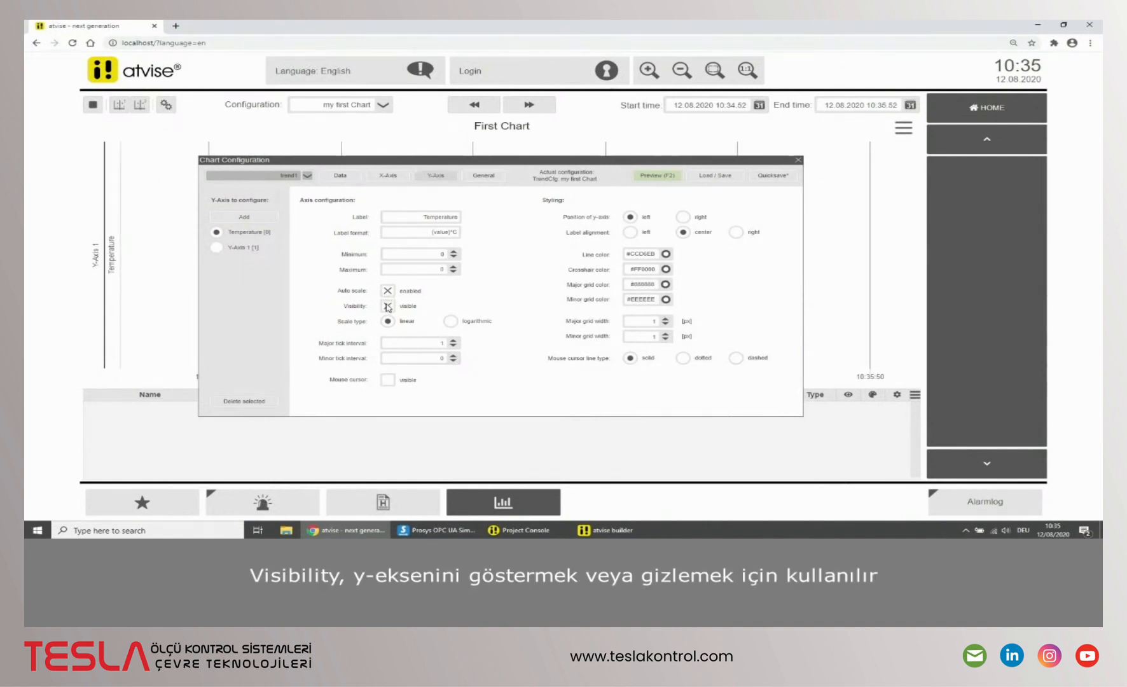
pyautogui.click(387, 306)
pyautogui.click(387, 305)
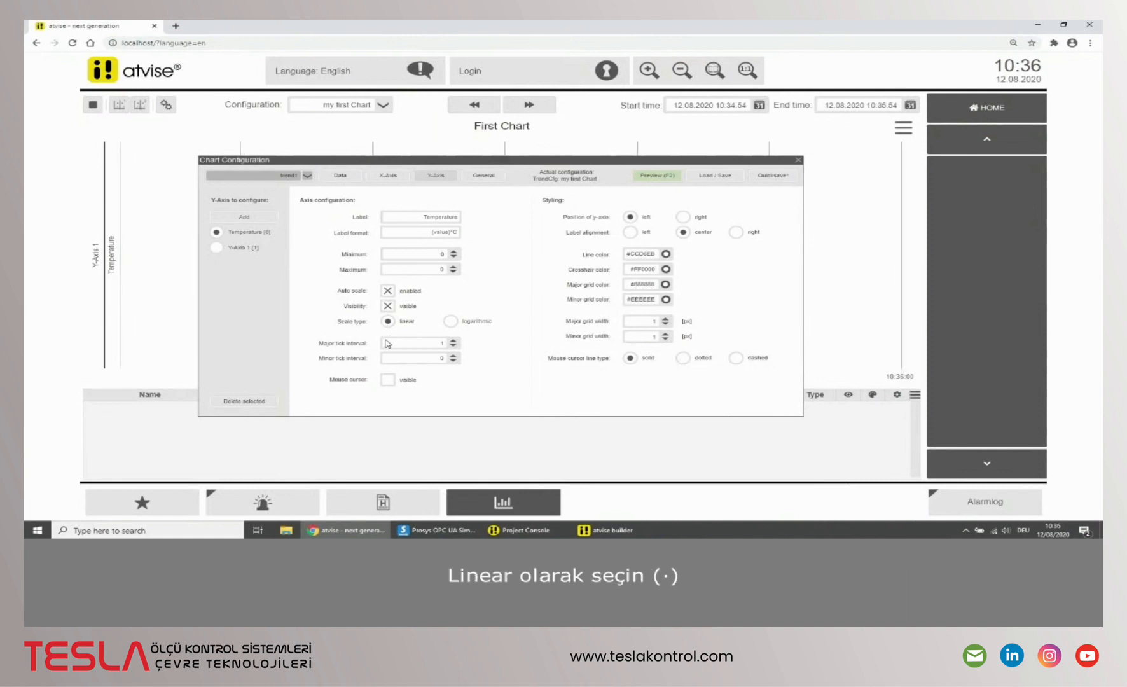
# Set the major tick interval of the Temperature axis to 10
pyautogui.click(439, 343)
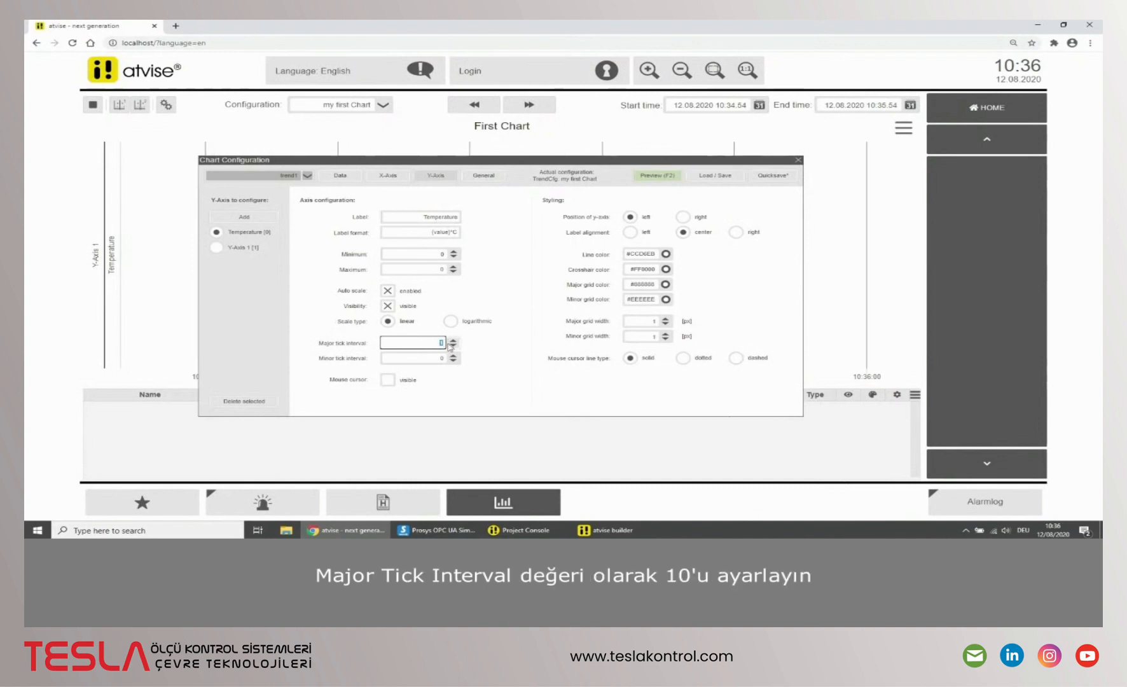
pyautogui.write('10')
pyautogui.click(477, 351)
# Try the mouse cursor line and its snapping option on the Temperature axis and hide the line again
pyautogui.click(387, 379)
pyautogui.click(387, 396)
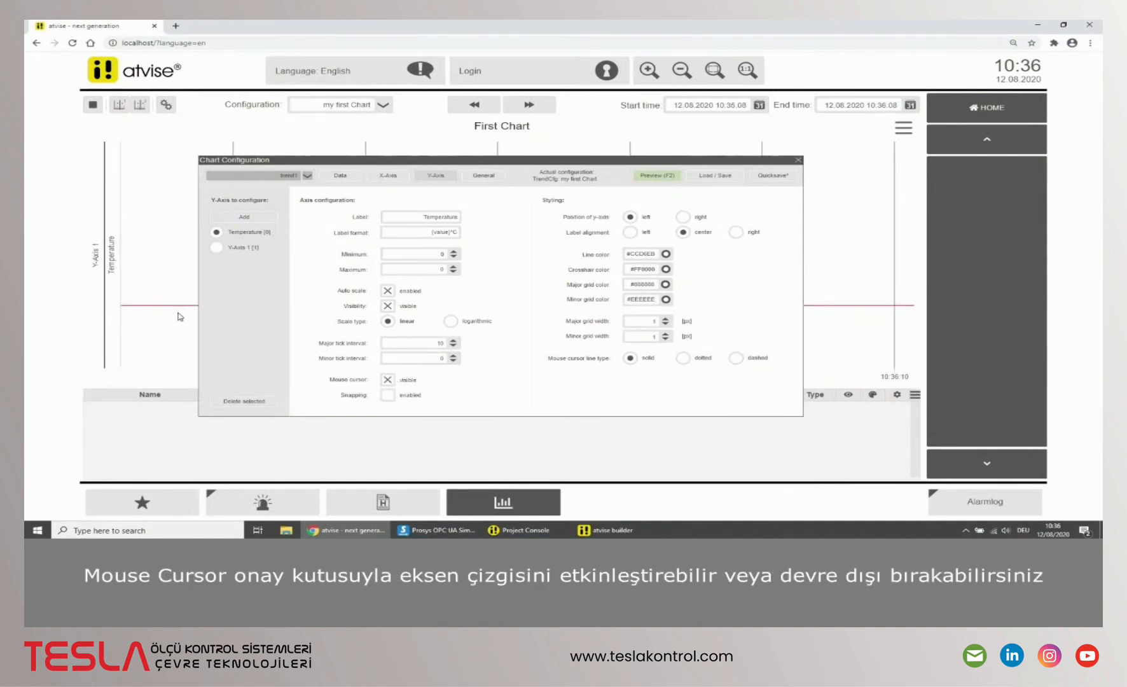
pyautogui.click(387, 383)
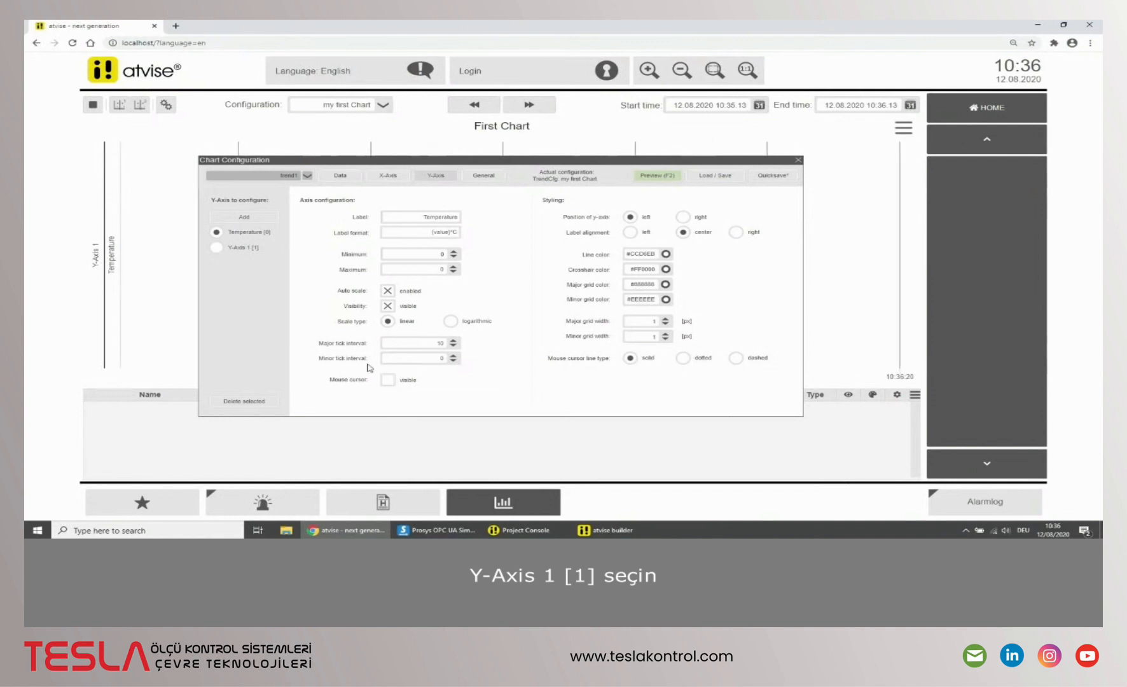
# Label Y-Axis 1 as Pressure and append the unit kPa after the value placeholder in its label format
pyautogui.click(217, 247)
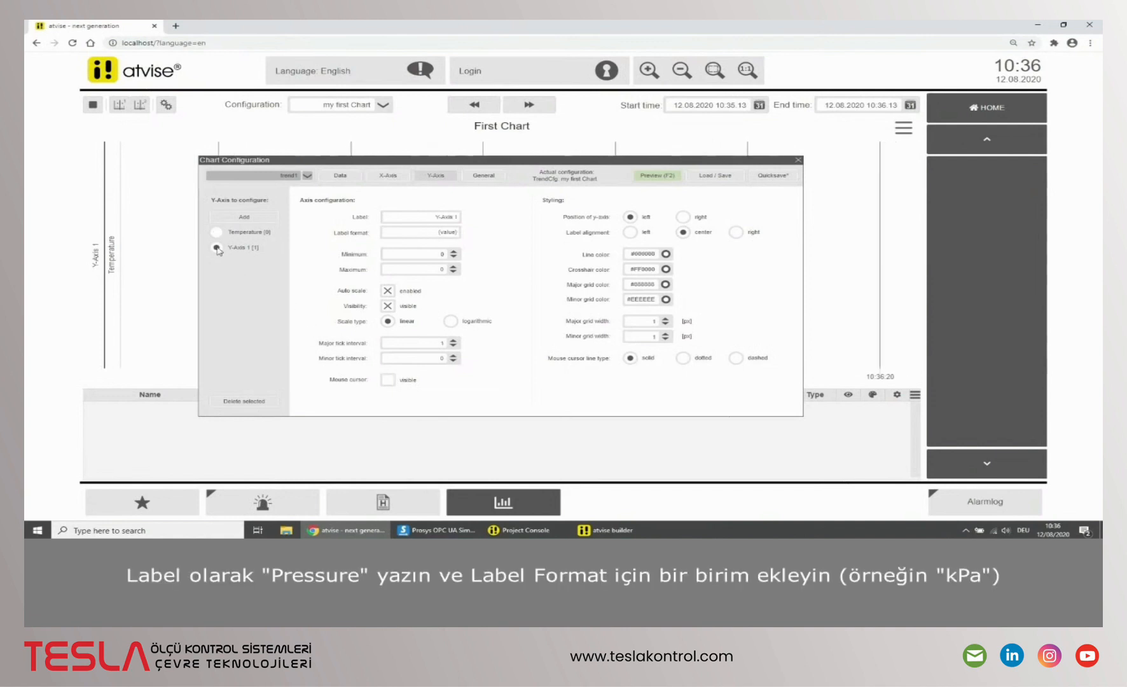
pyautogui.tripleClick(421, 218)
pyautogui.press('BackSpace')
pyautogui.write('Pressure')
pyautogui.click(456, 234)
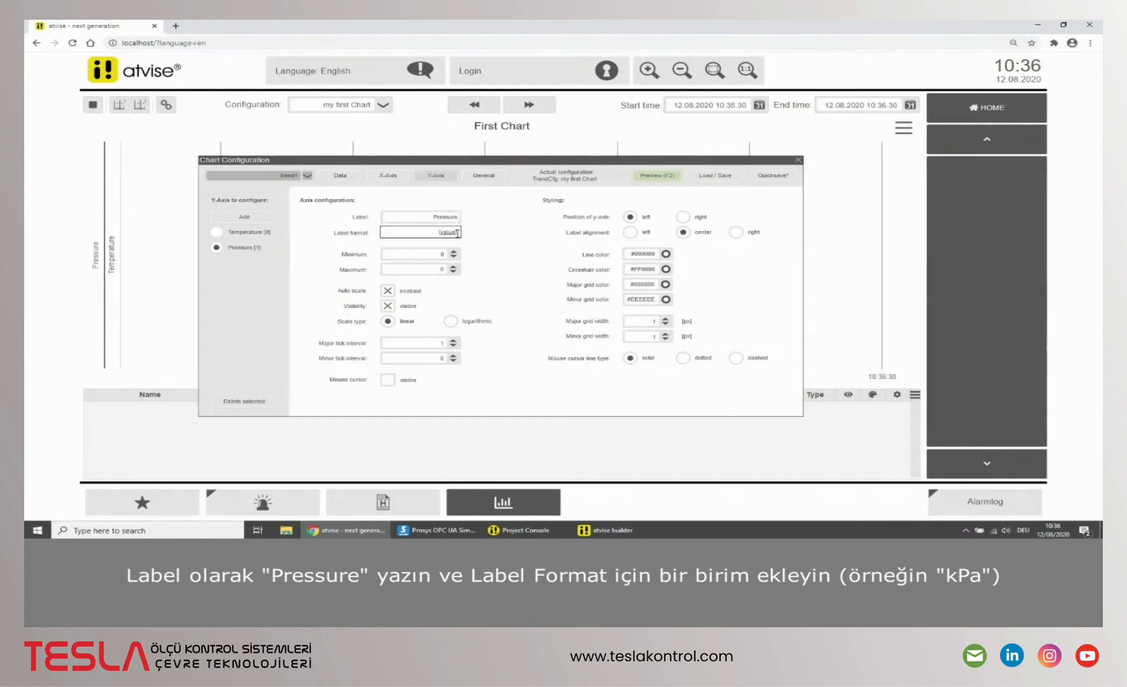
pyautogui.write('kPa')
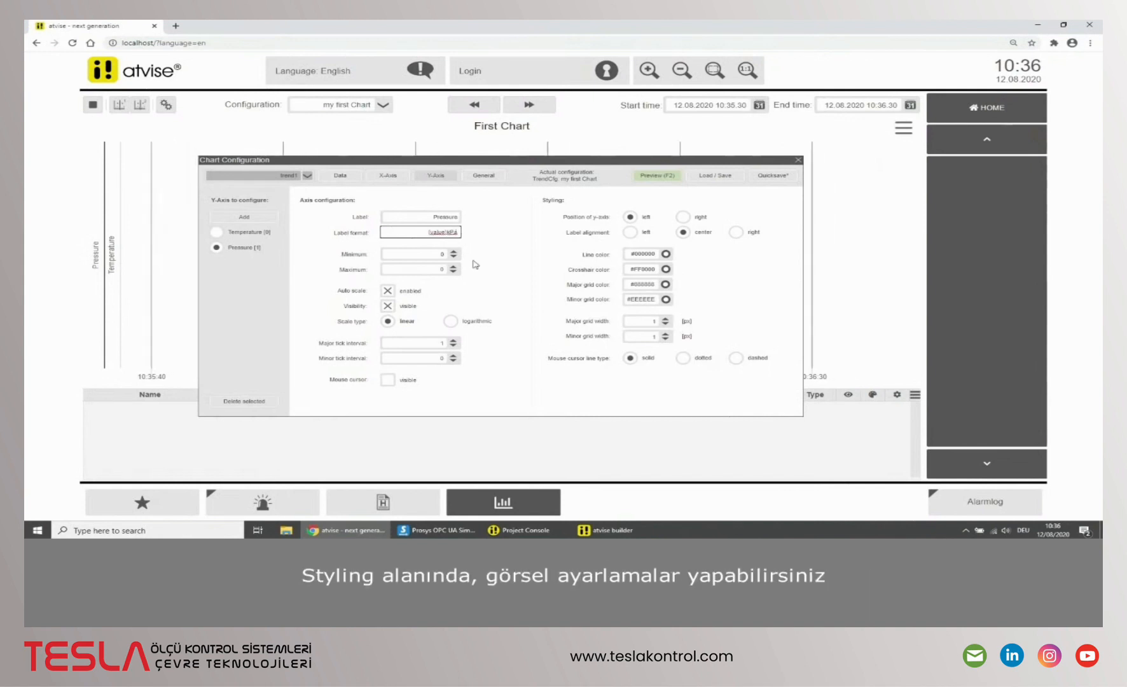
pyautogui.click(473, 261)
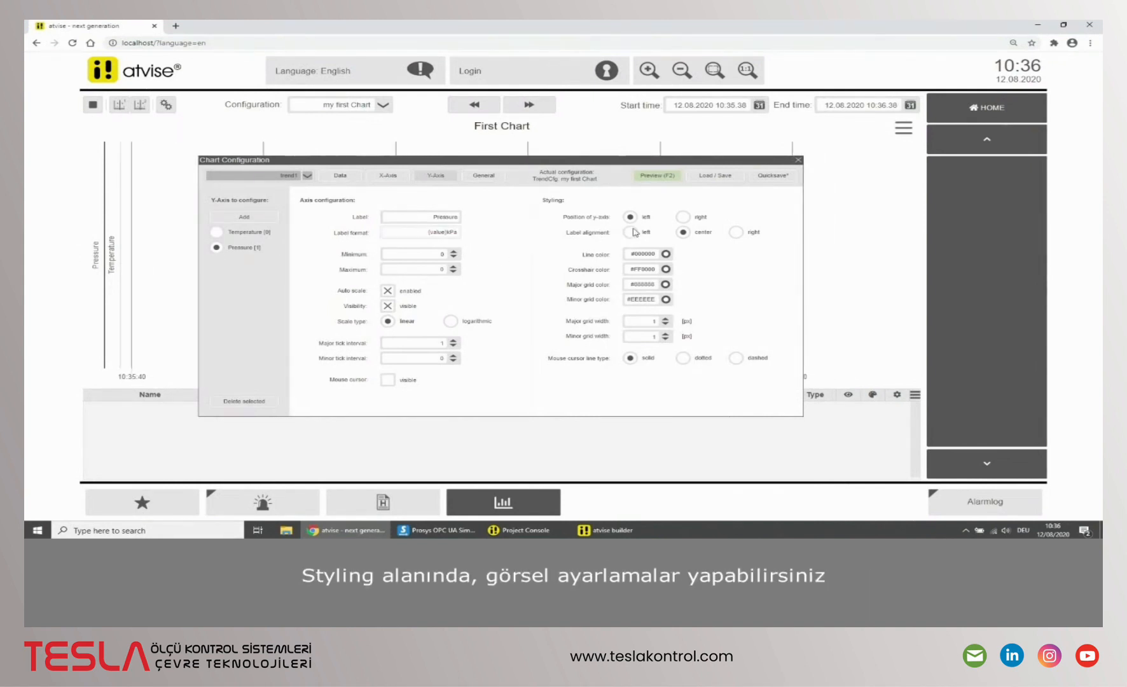
# Position the Pressure axis on the right side of the chart and set its line color to red #FE2712
pyautogui.click(683, 217)
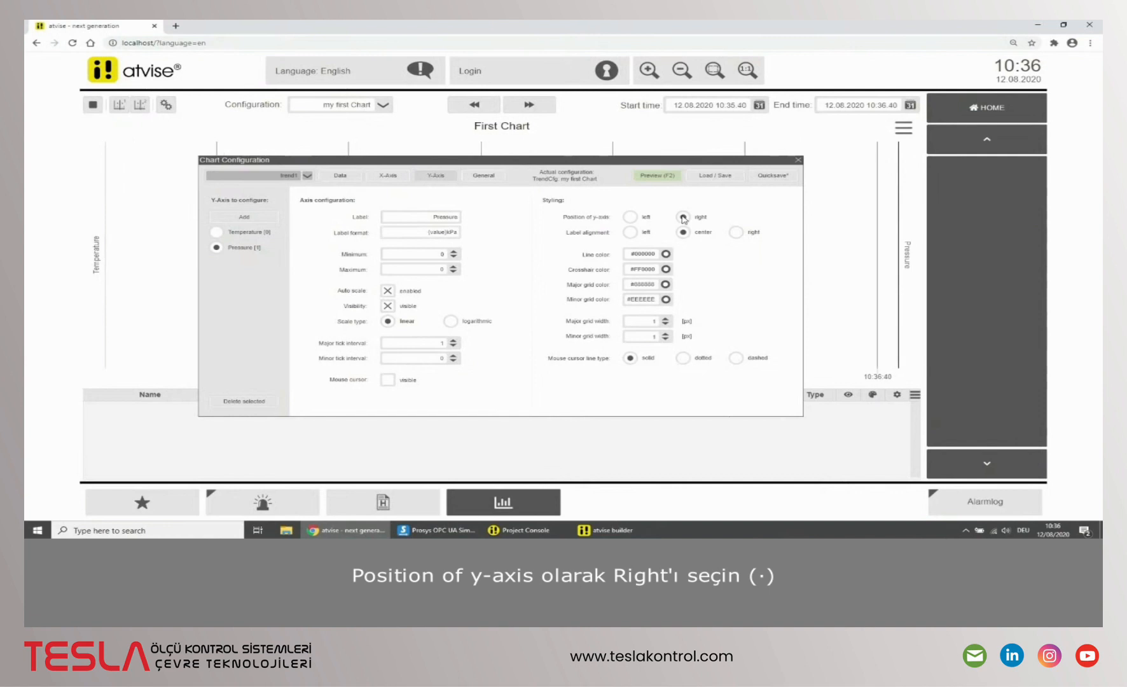
pyautogui.click(665, 254)
pyautogui.click(486, 240)
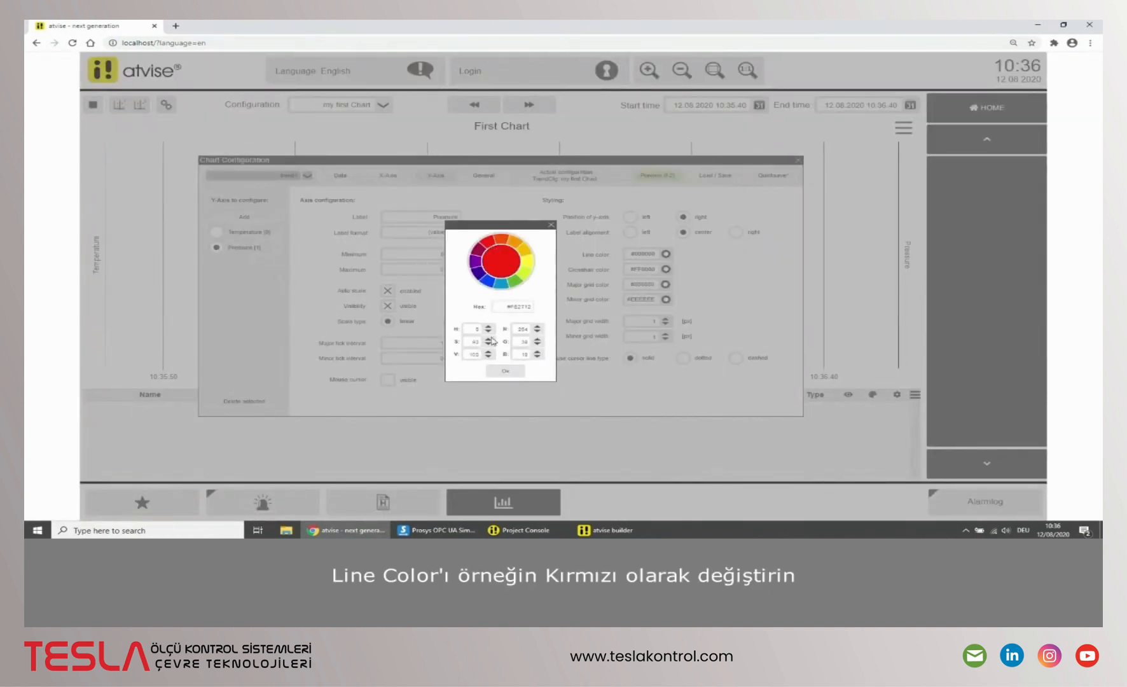
pyautogui.click(504, 370)
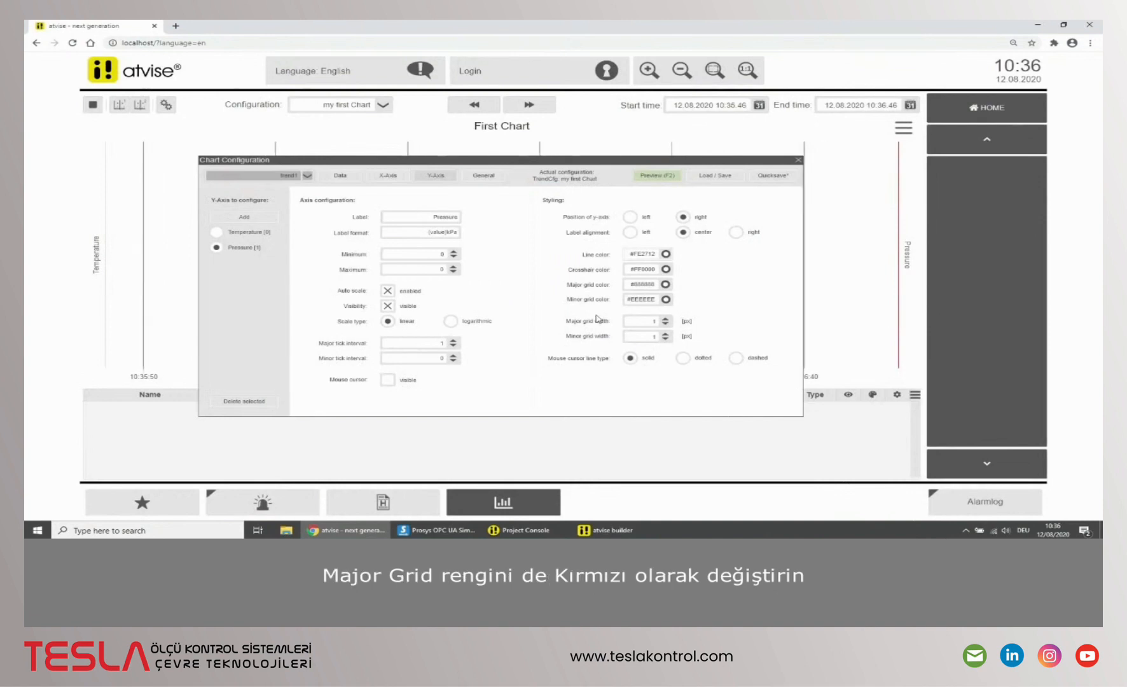
# Set the major grid color of the Pressure axis to red #FE2712
pyautogui.click(665, 284)
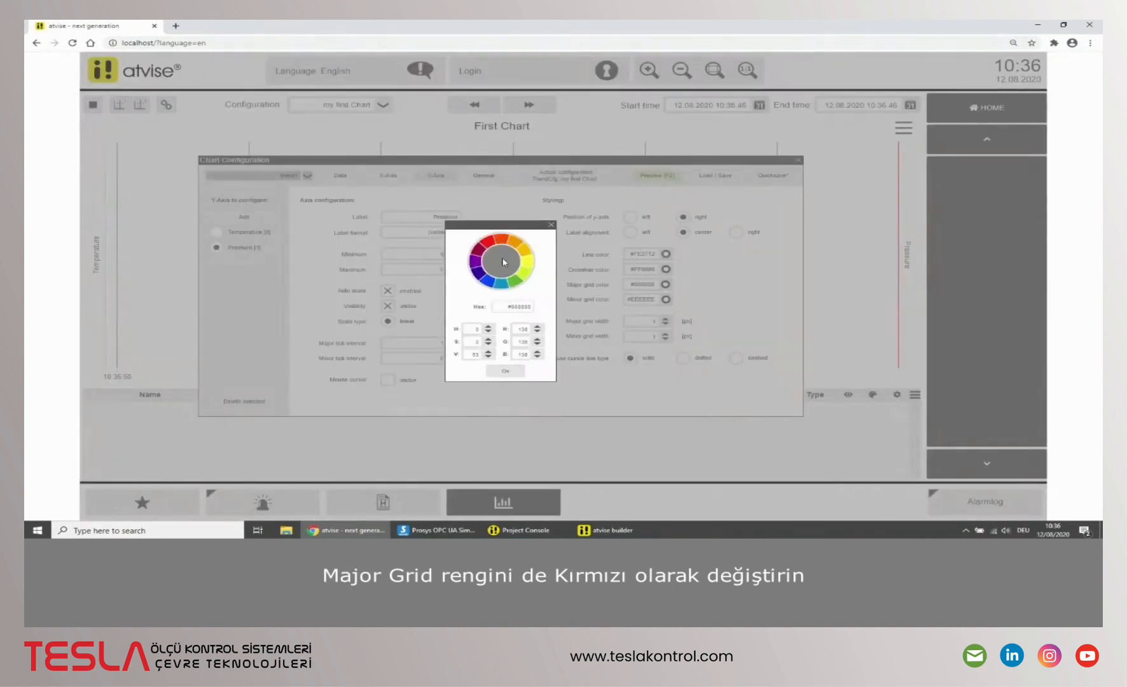
pyautogui.click(487, 240)
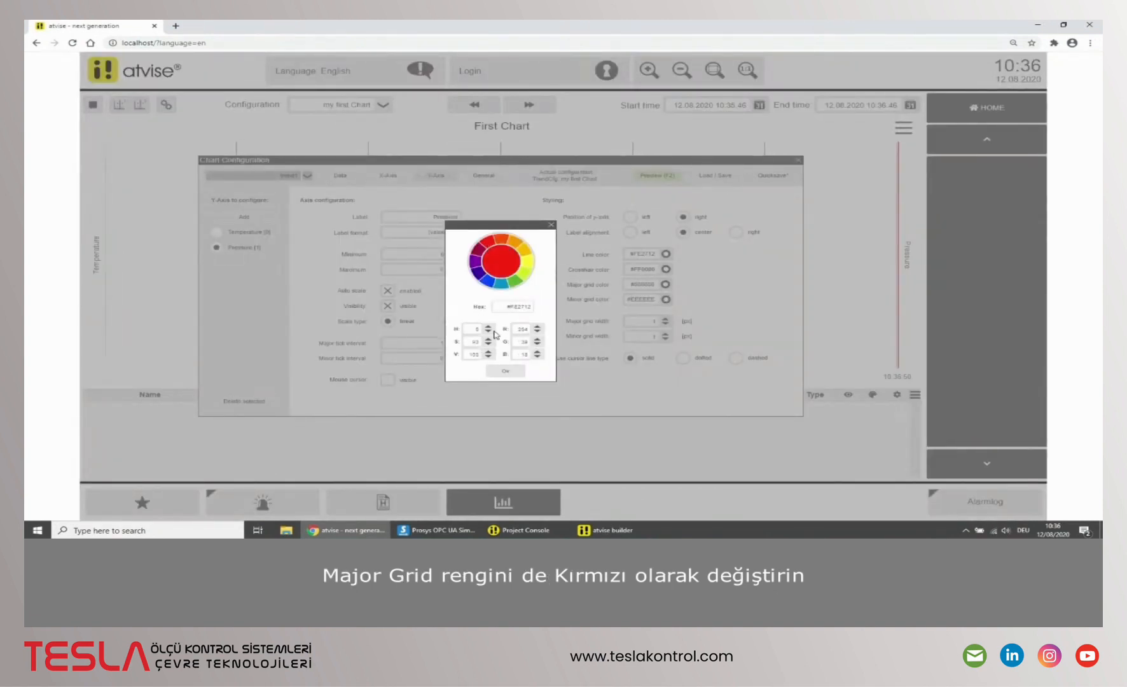
pyautogui.click(505, 372)
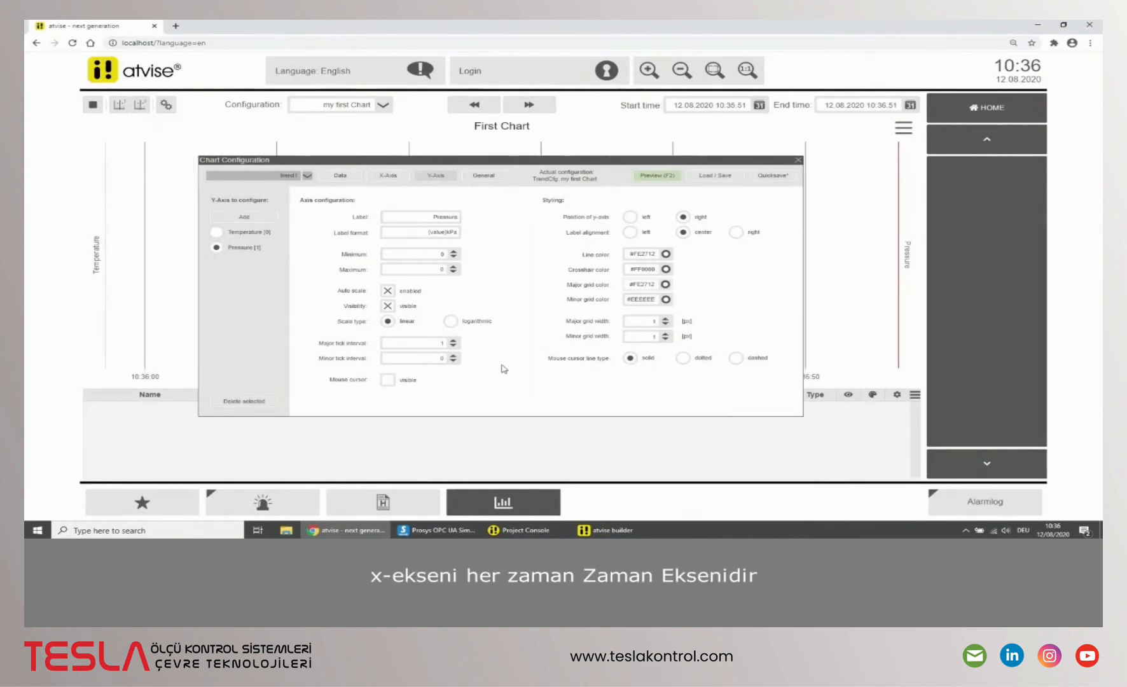
# Label the X-axis Time and set its time span to 5 minutes
pyautogui.click(385, 175)
pyautogui.click(451, 234)
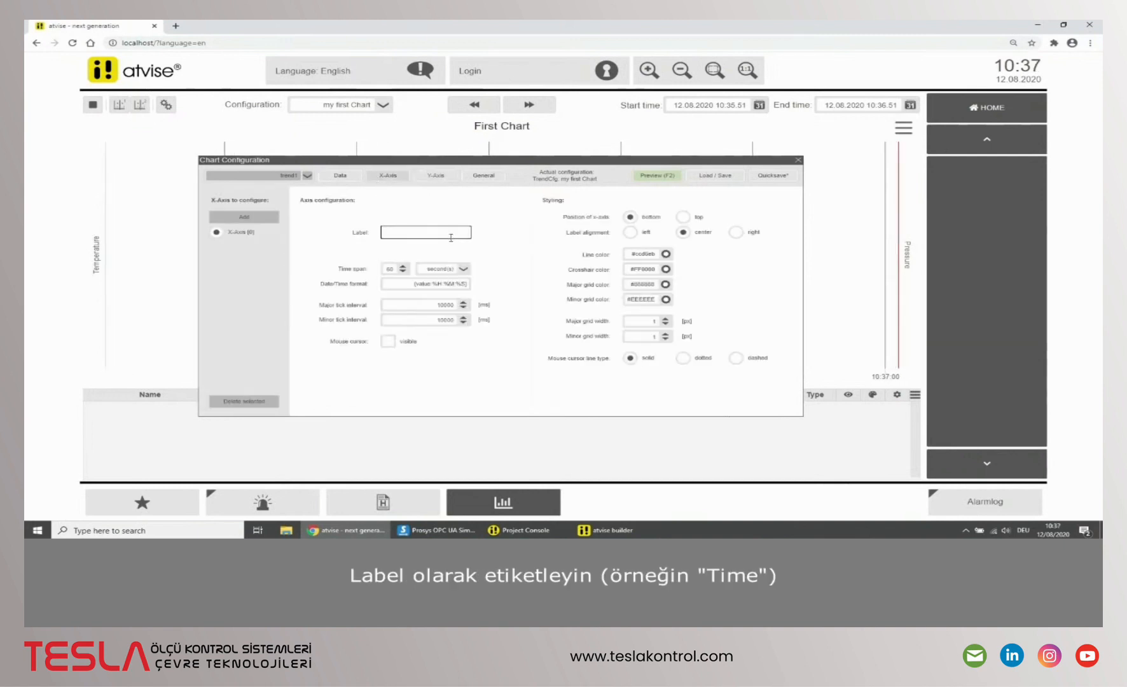
pyautogui.write('Time')
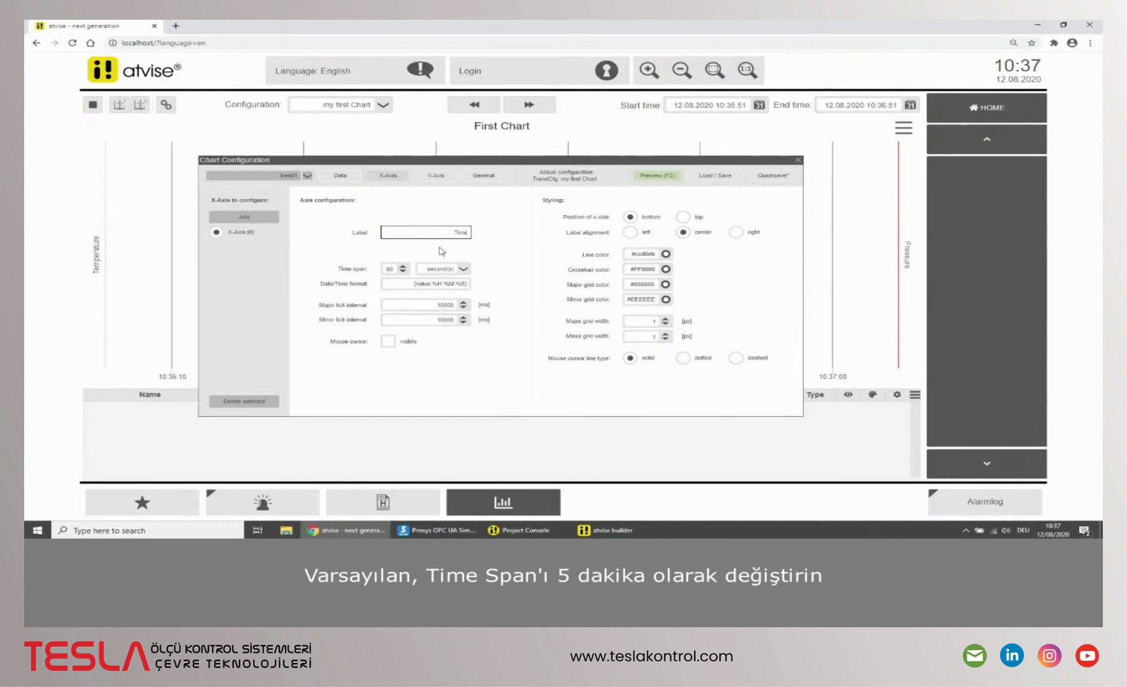
pyautogui.click(389, 267)
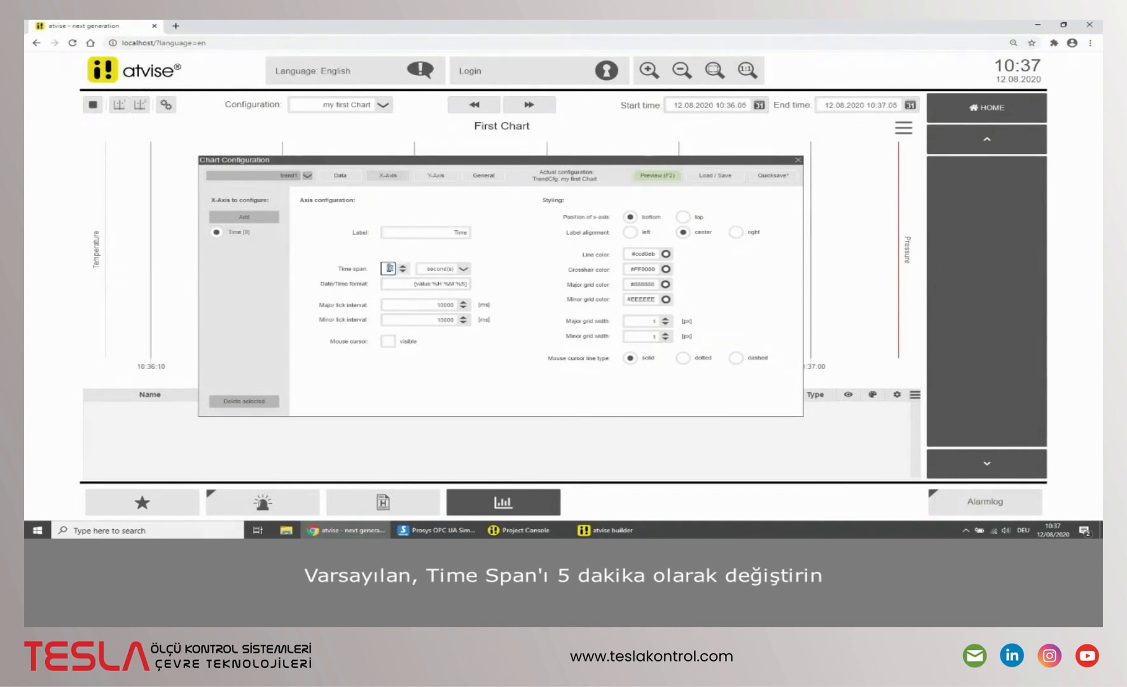
pyautogui.write('5')
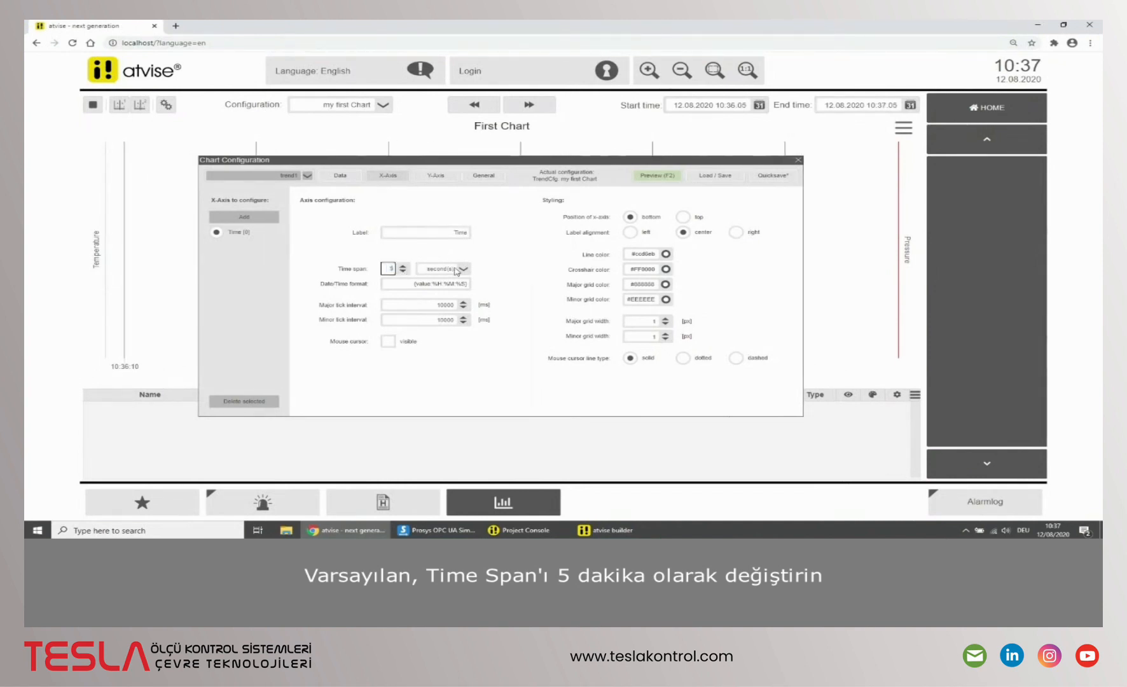
pyautogui.click(455, 271)
pyautogui.click(447, 288)
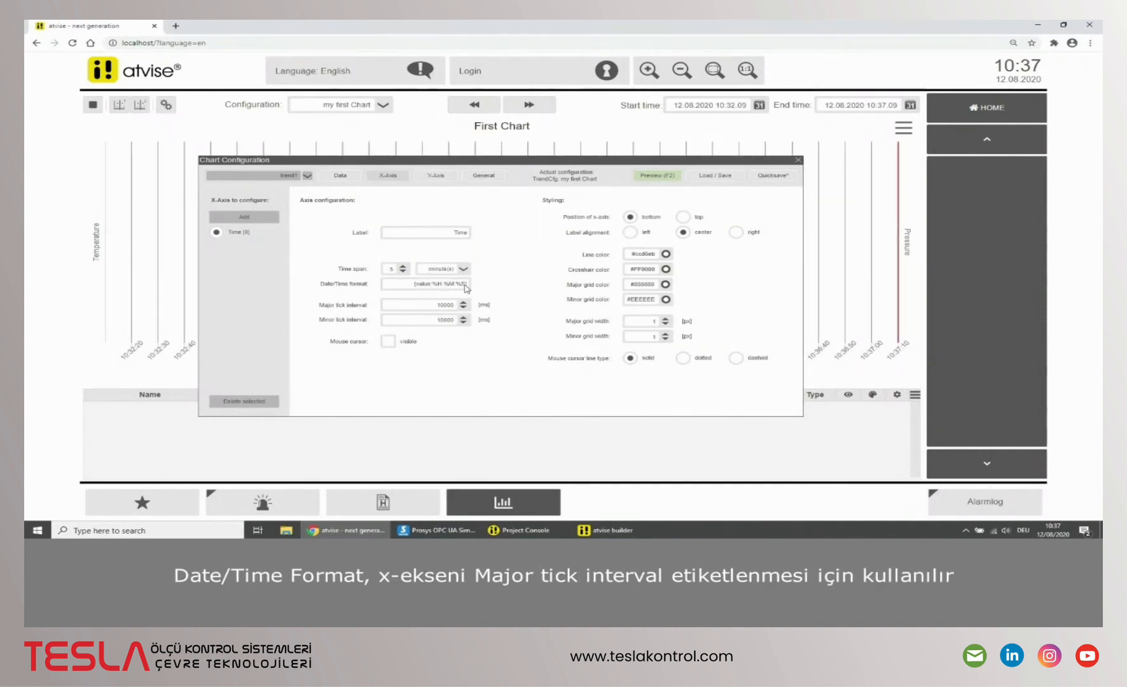
# Remove the seconds from the Time axis's date/time format and set its minor tick interval to 5000 ms
pyautogui.click(465, 285)
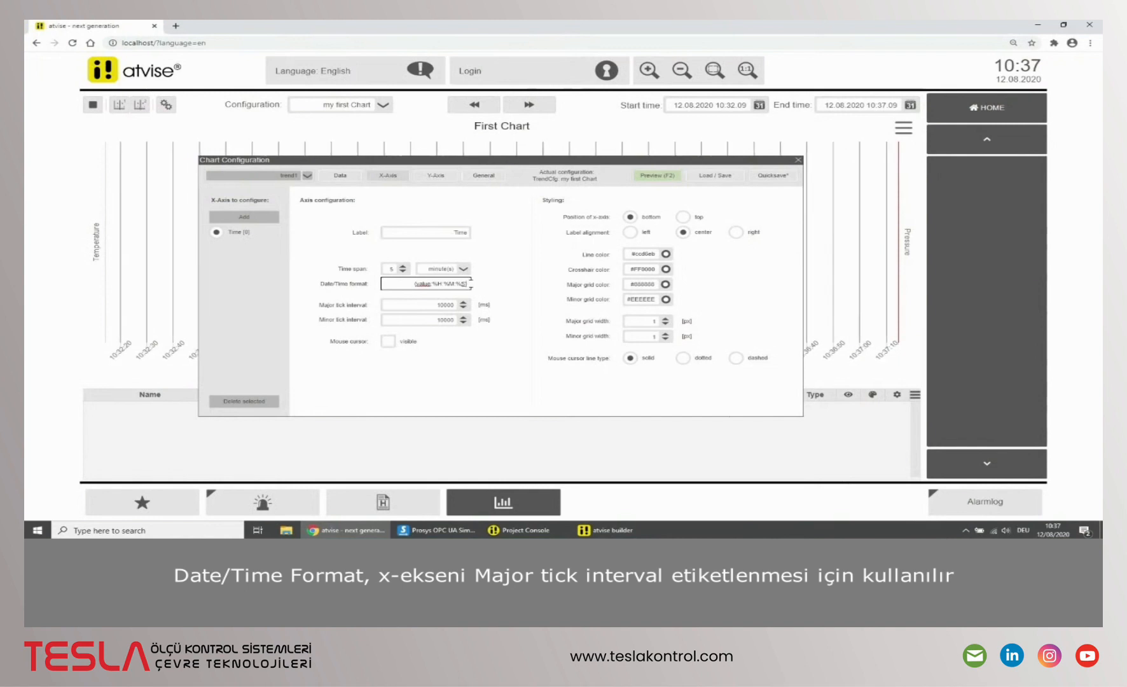
pyautogui.press('BackSpace')
pyautogui.press('BackSpace')
pyautogui.press('BackSpace')
pyautogui.click(487, 290)
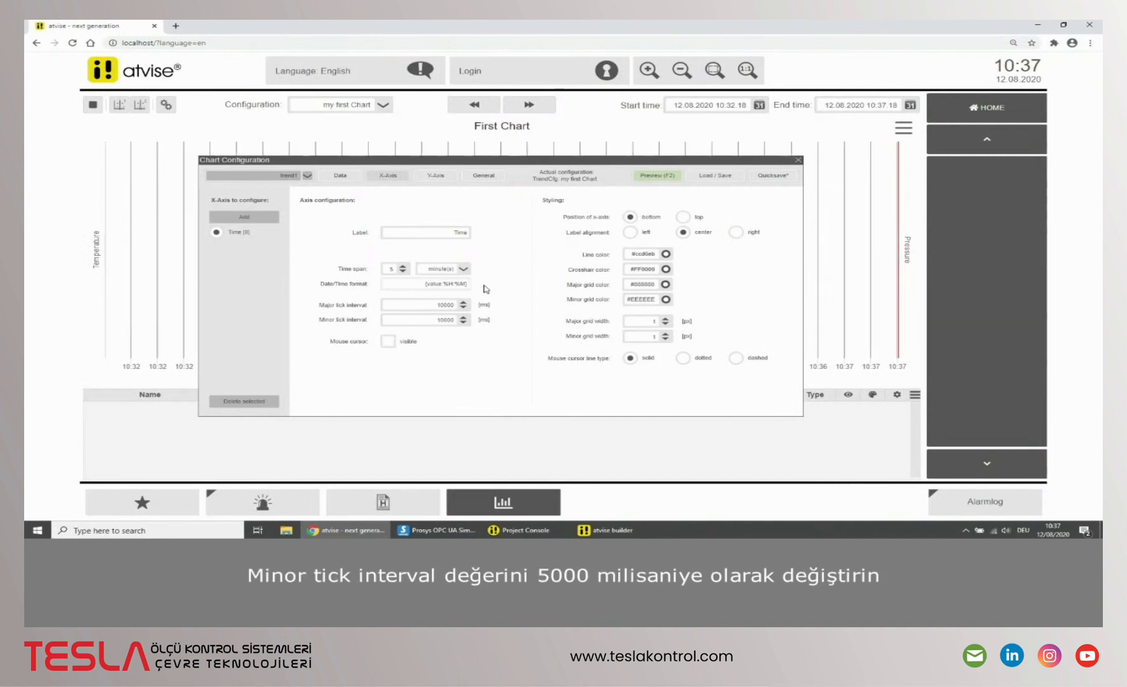
pyautogui.click(447, 320)
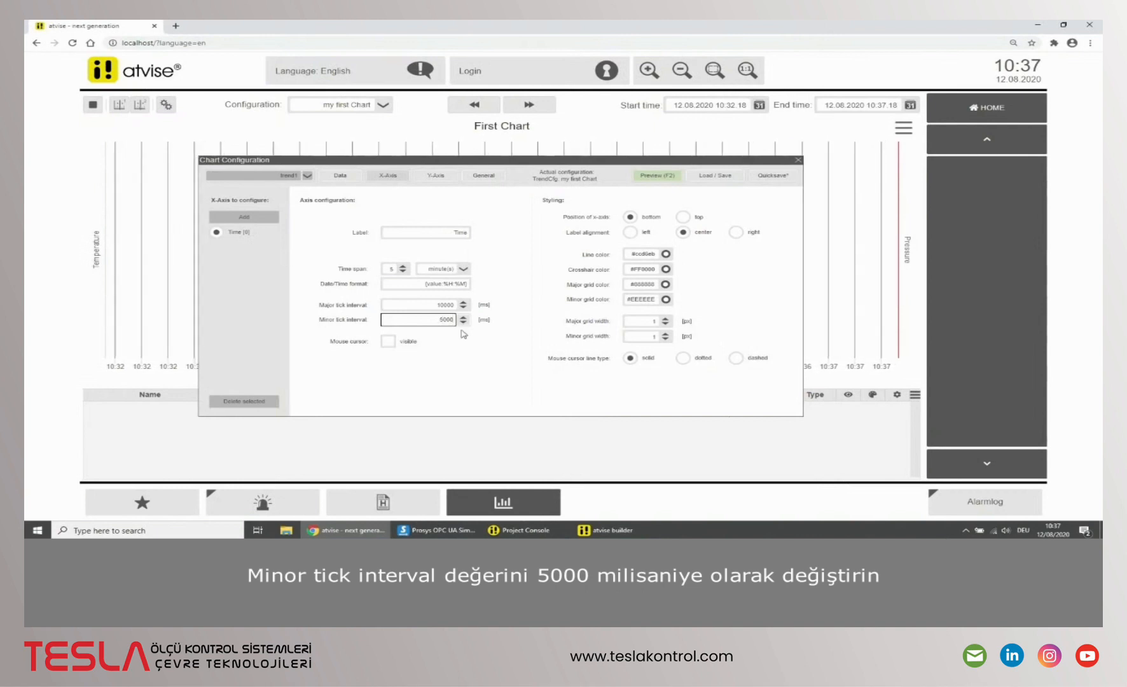
pyautogui.click(456, 340)
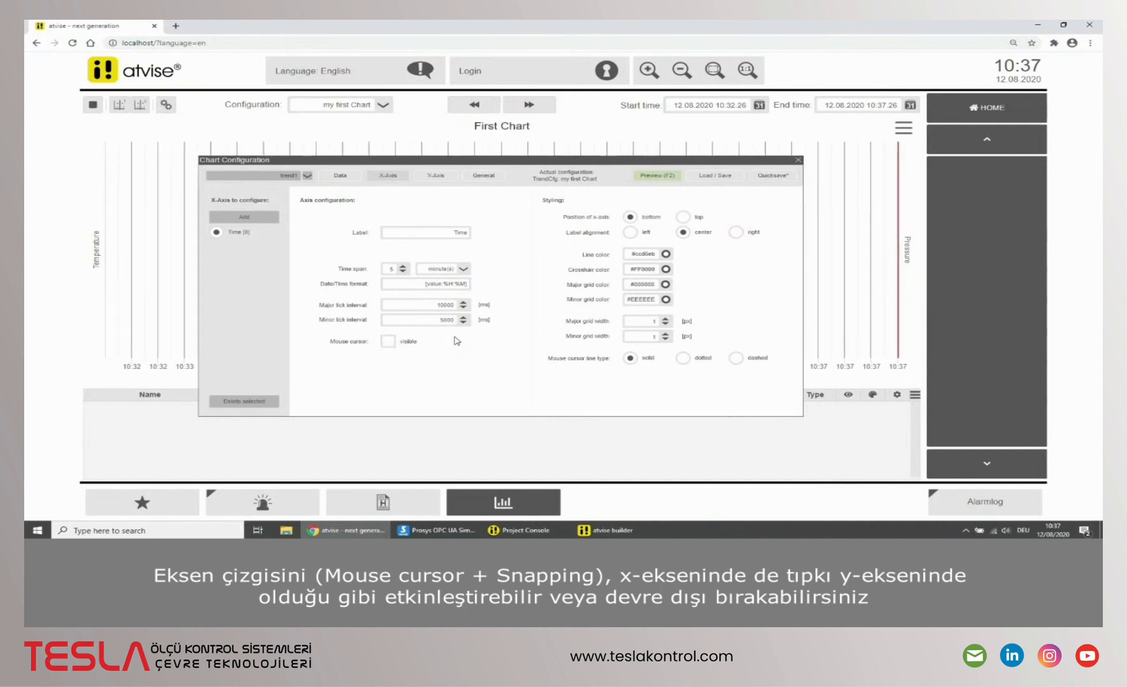
# Try the mouse cursor line on the Time axis, hide it again, and set the axis position to top
pyautogui.click(388, 342)
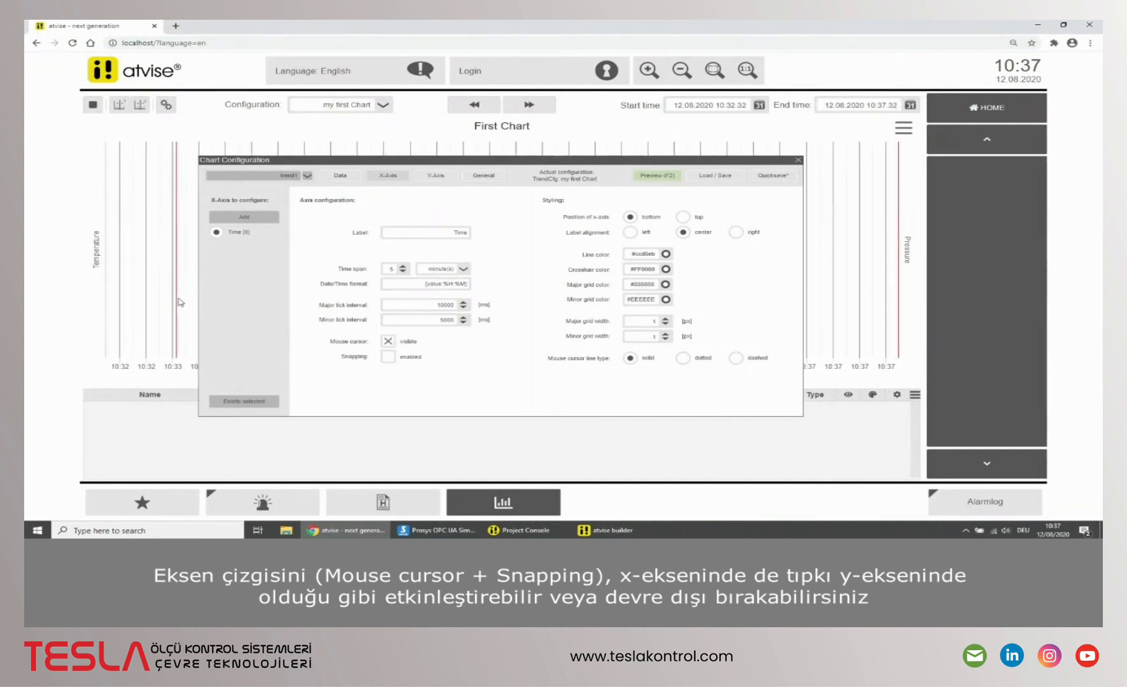
pyautogui.click(388, 342)
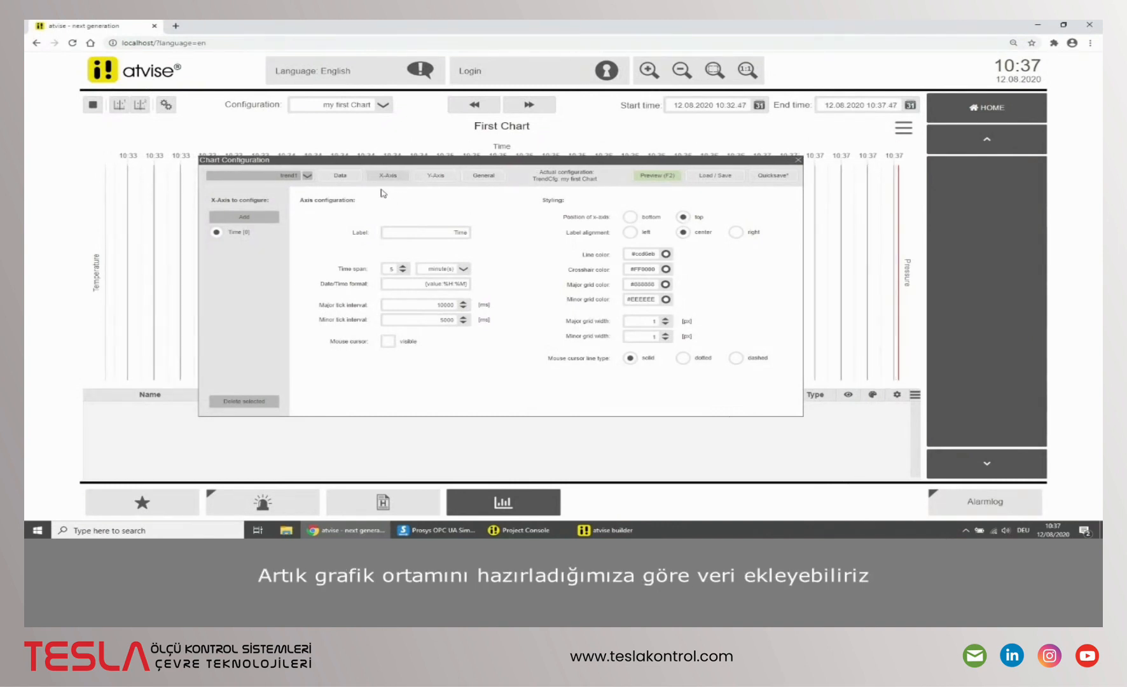
# Add two more data sets to the chart and choose Line as the type of Series 1
pyautogui.click(342, 178)
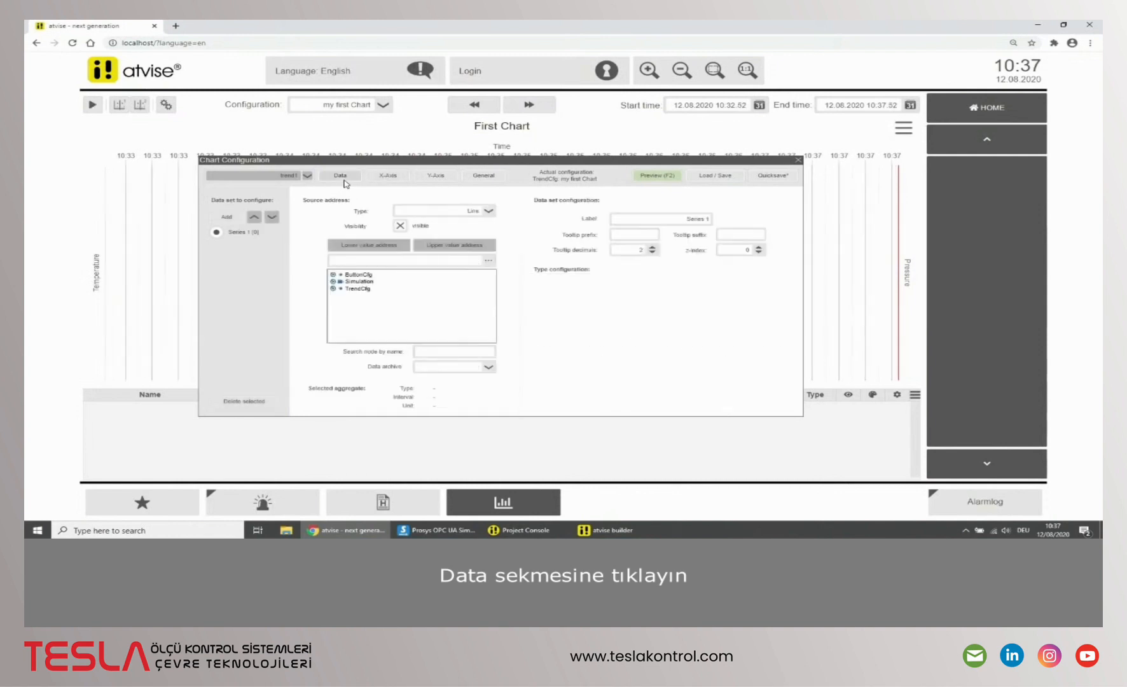
pyautogui.click(226, 217)
pyautogui.click(227, 218)
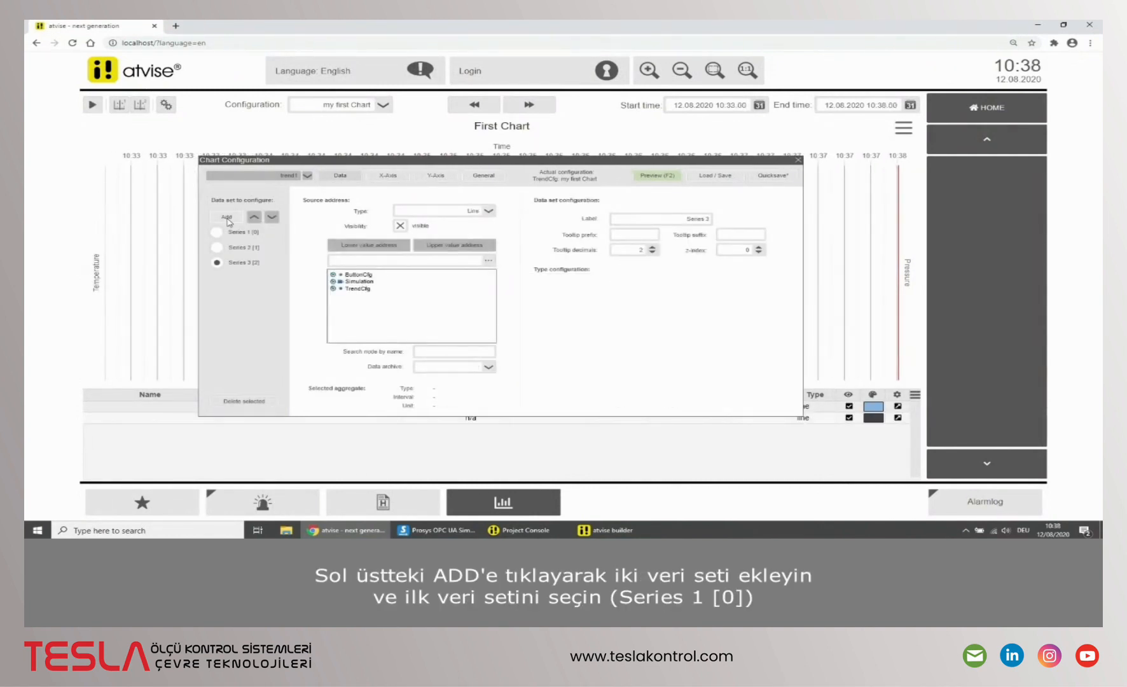
pyautogui.click(217, 233)
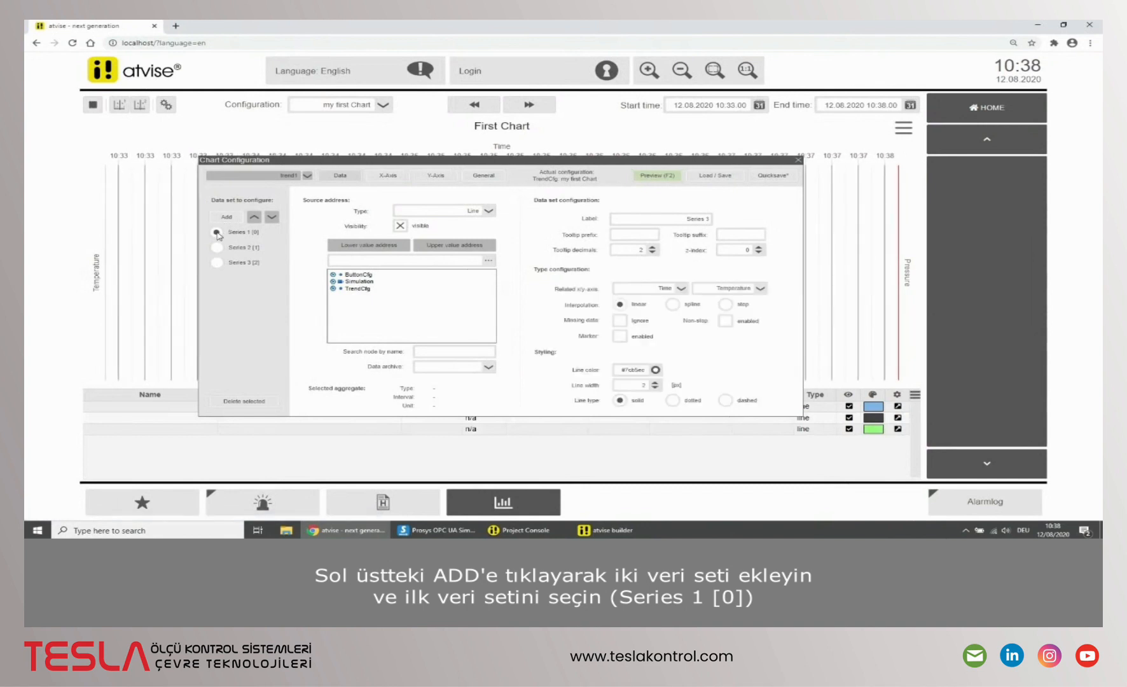
pyautogui.click(487, 212)
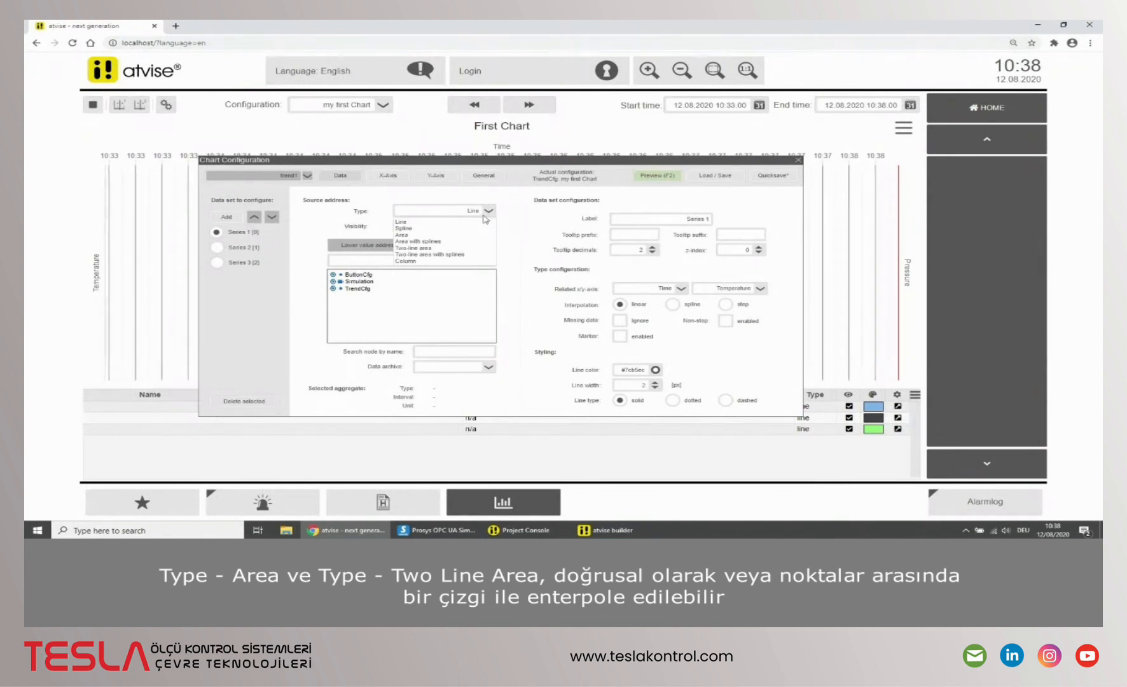
pyautogui.click(416, 223)
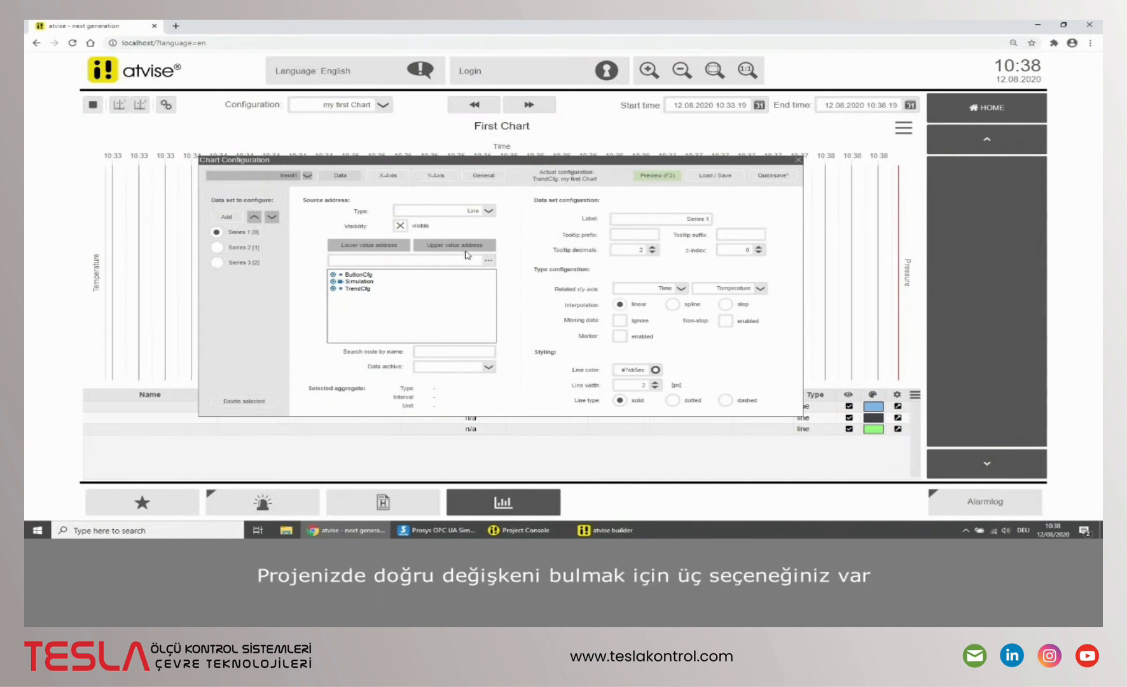
# Browse the source address selector for Series 1 and expand the Simulation folder in the address tree
pyautogui.click(488, 261)
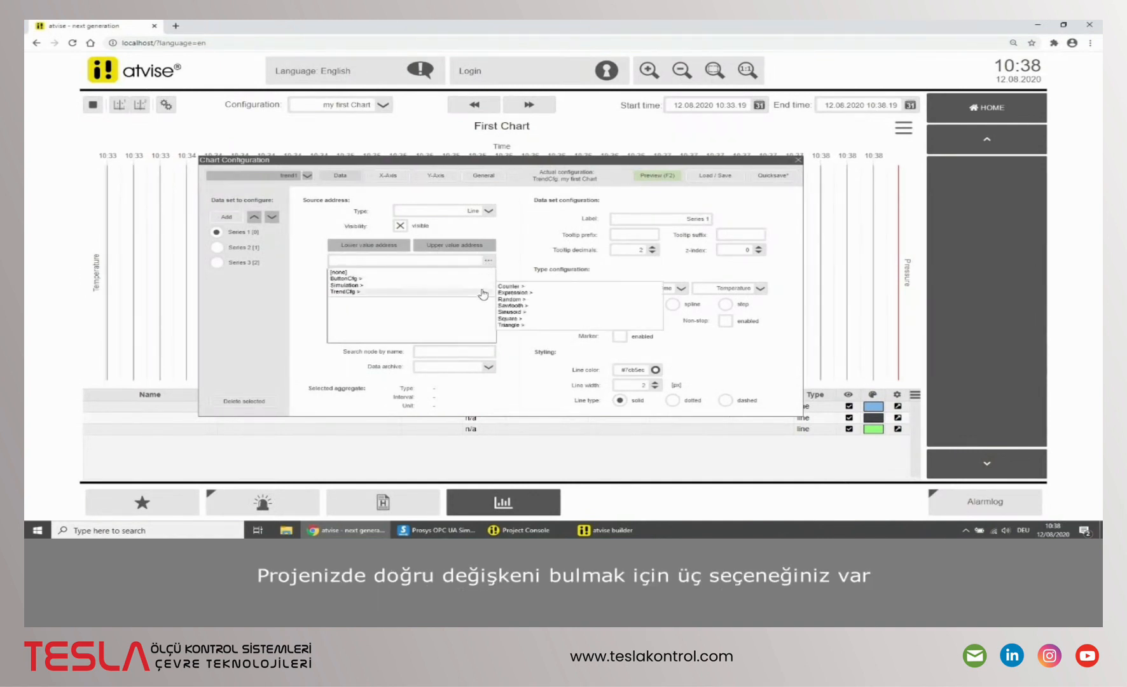
pyautogui.click(489, 261)
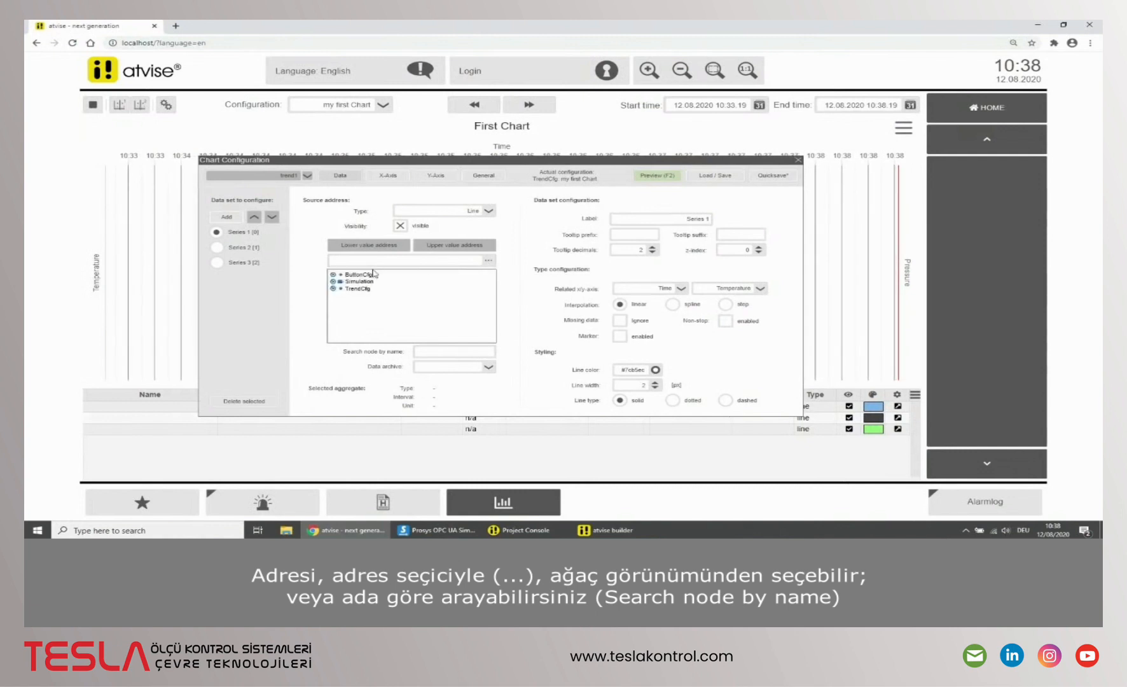
pyautogui.click(333, 281)
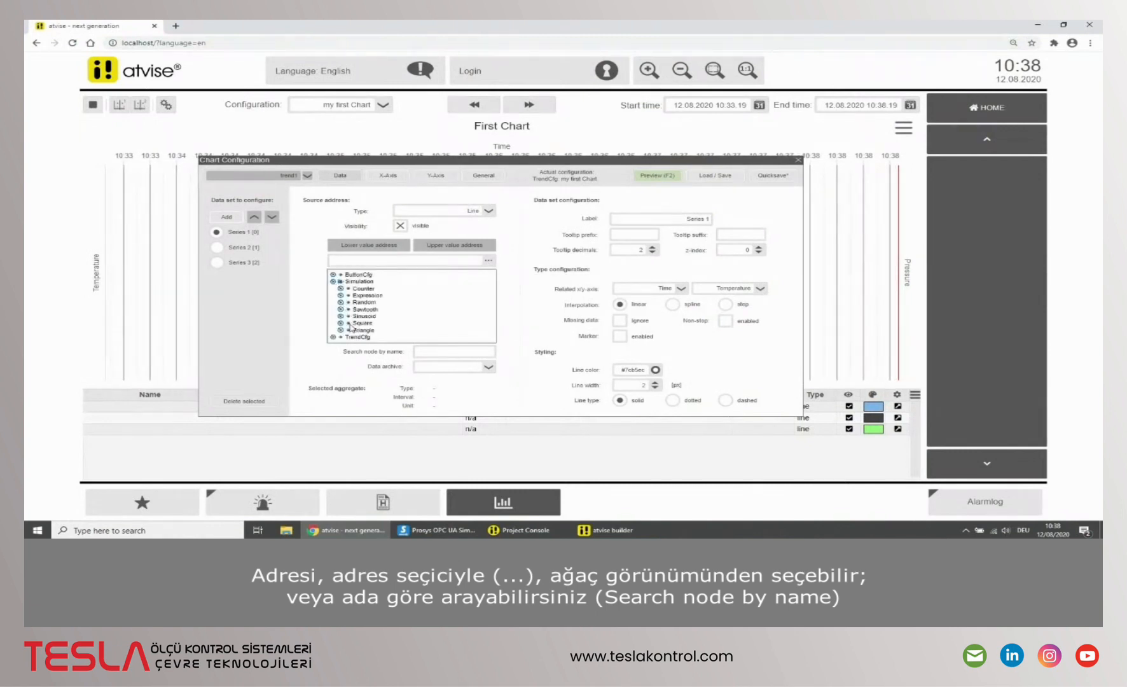
# Search the source nodes by name for "exp" and "Exp", and clear the search
pyautogui.click(464, 352)
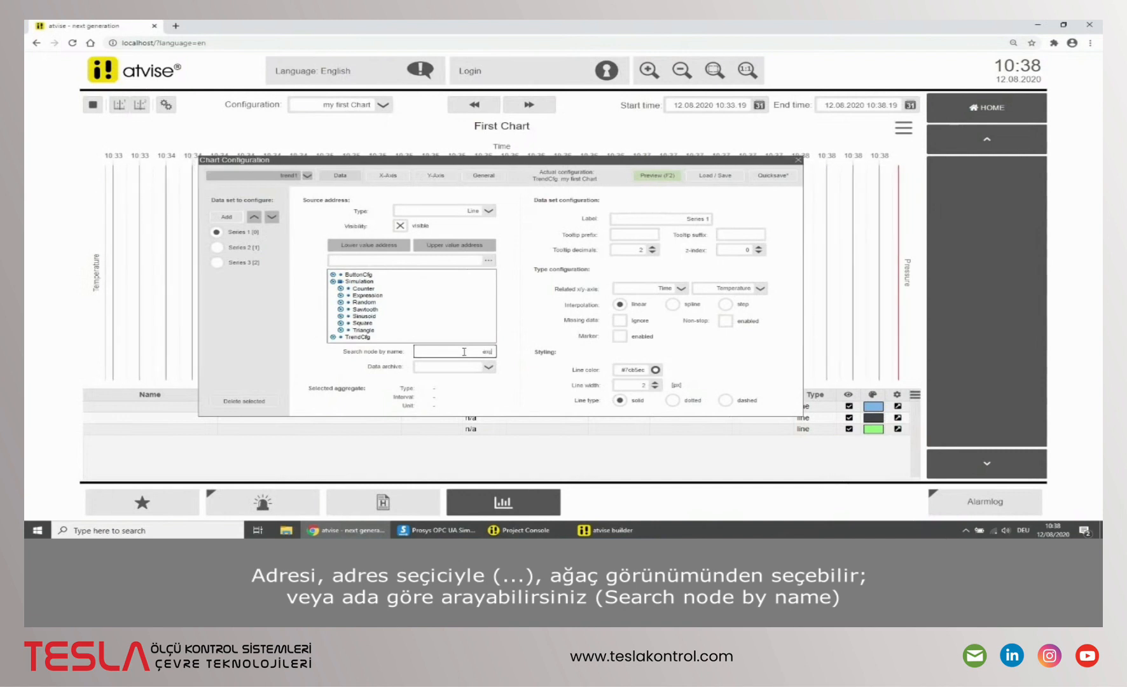
pyautogui.write('exp')
pyautogui.press('Return')
pyautogui.click(465, 352)
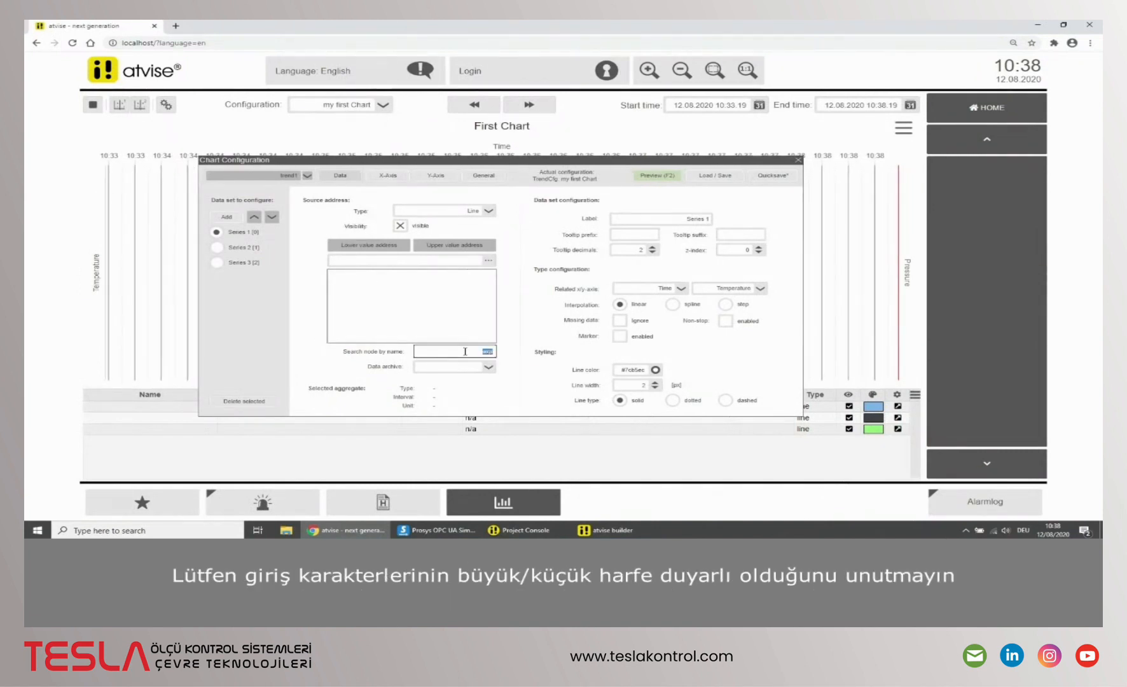
pyautogui.write('exp')
pyautogui.press('Return')
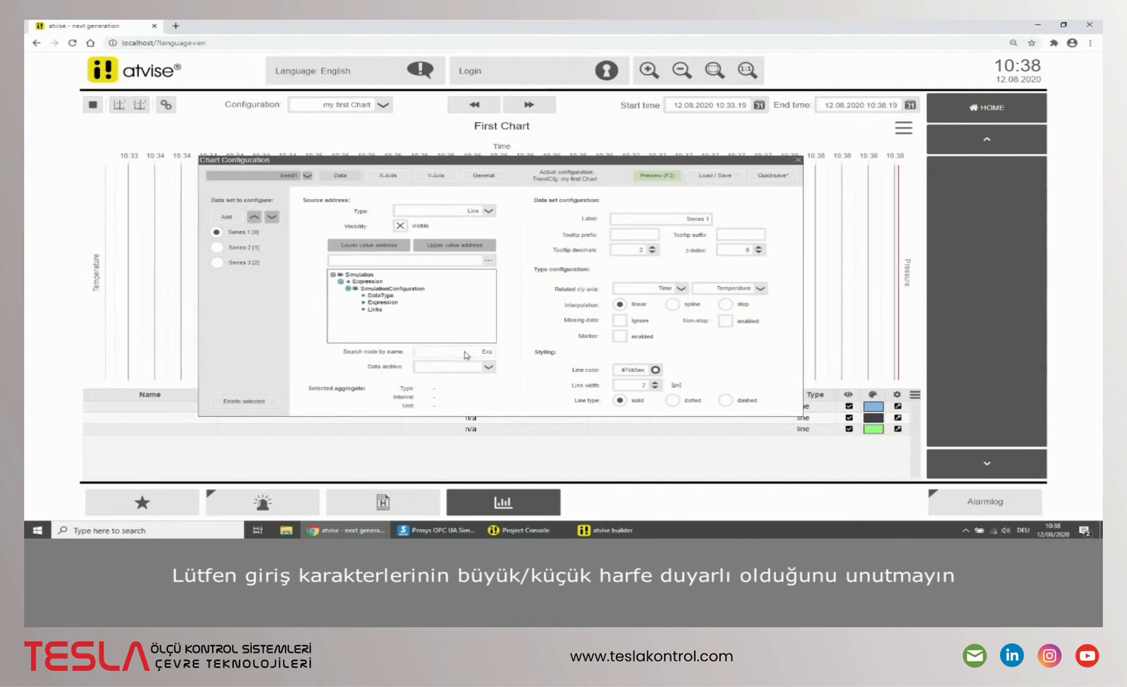
pyautogui.click(466, 351)
pyautogui.press('BackSpace')
pyautogui.press('Return')
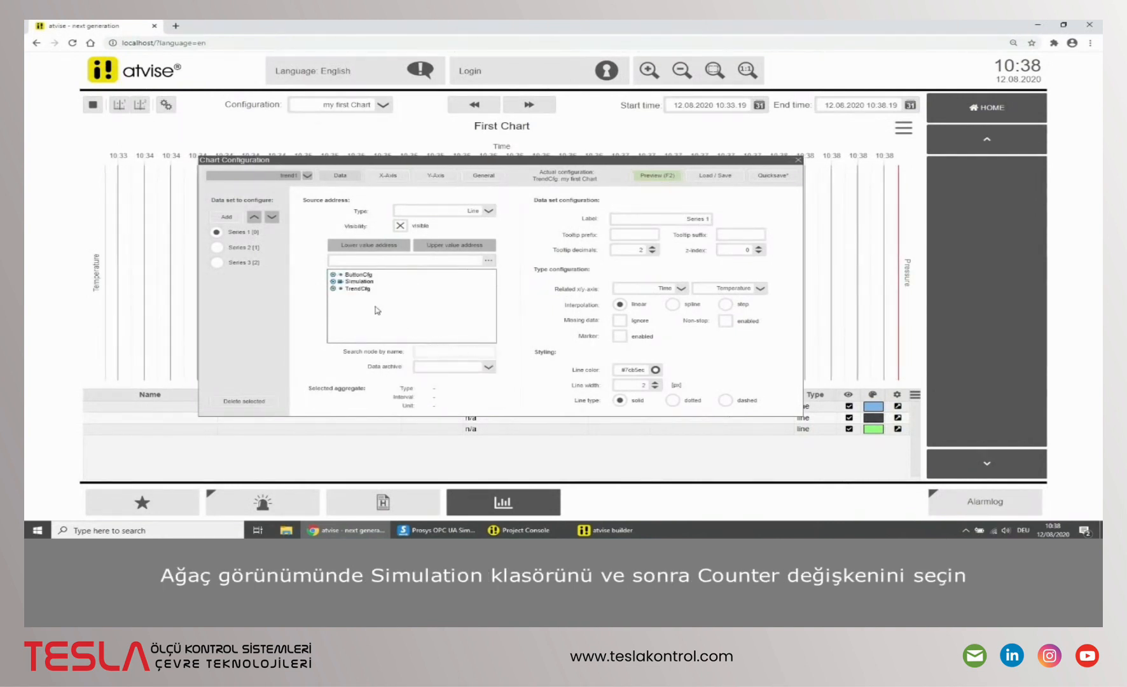
# Assign the Counter variable from the Simulation folder as the source address of Series 1
pyautogui.click(333, 281)
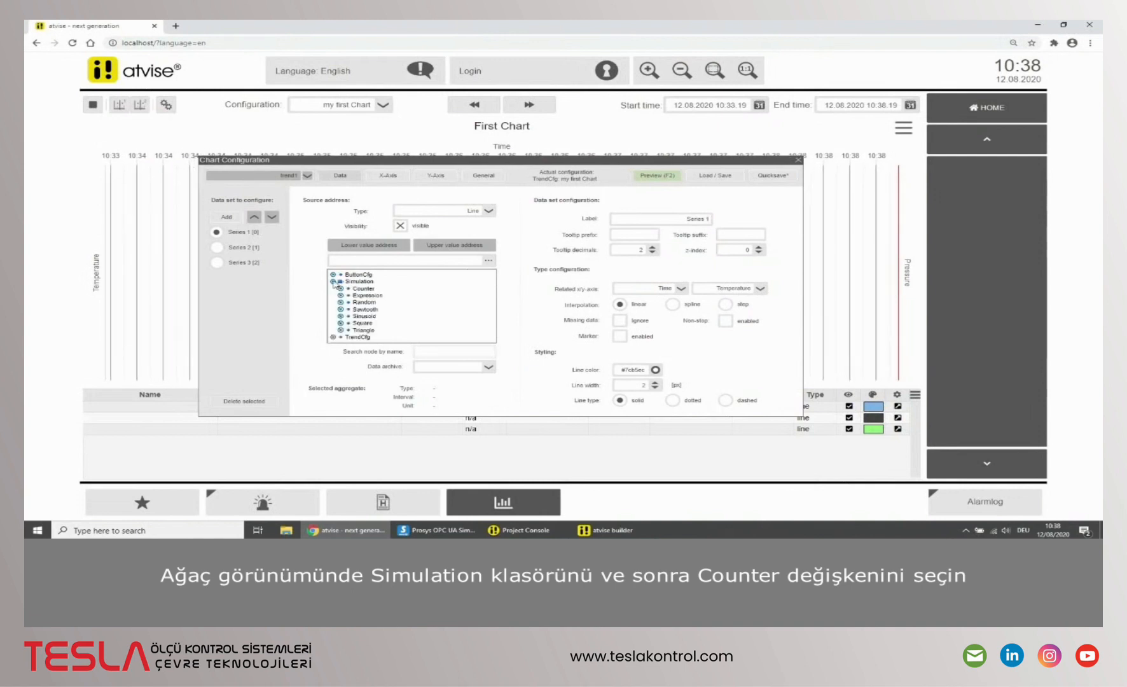
pyautogui.click(369, 290)
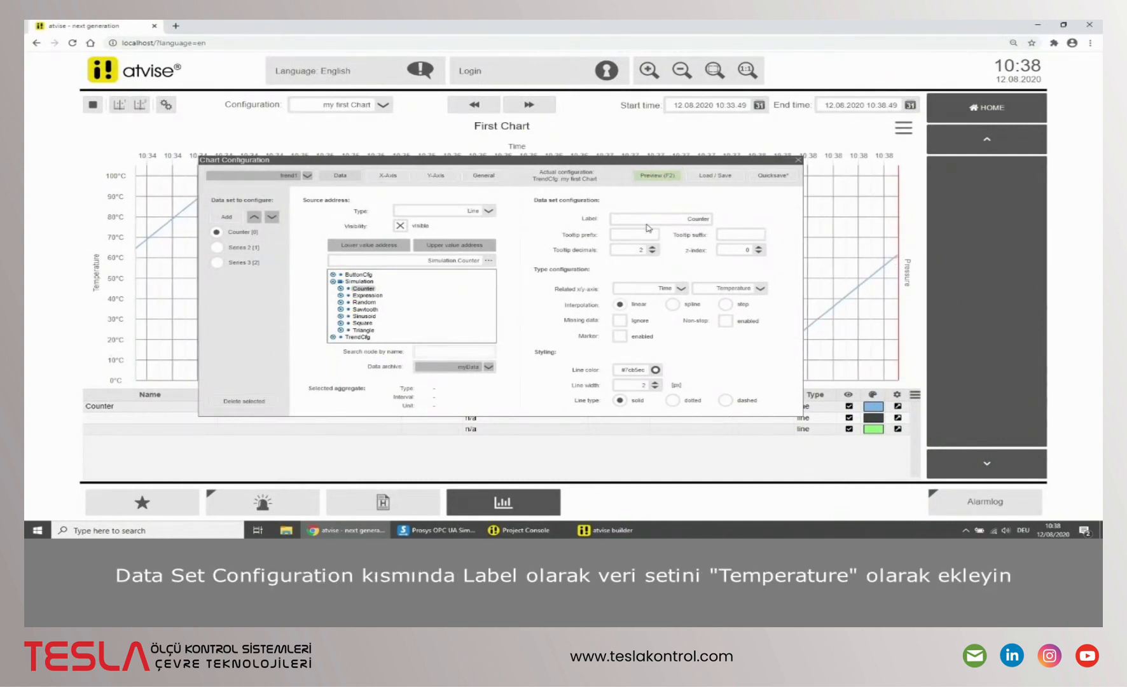
# Label the Counter data set Temperature and set its tooltip suffix to °C
pyautogui.doubleClick(709, 218)
pyautogui.press('BackSpace')
pyautogui.write('Temper')
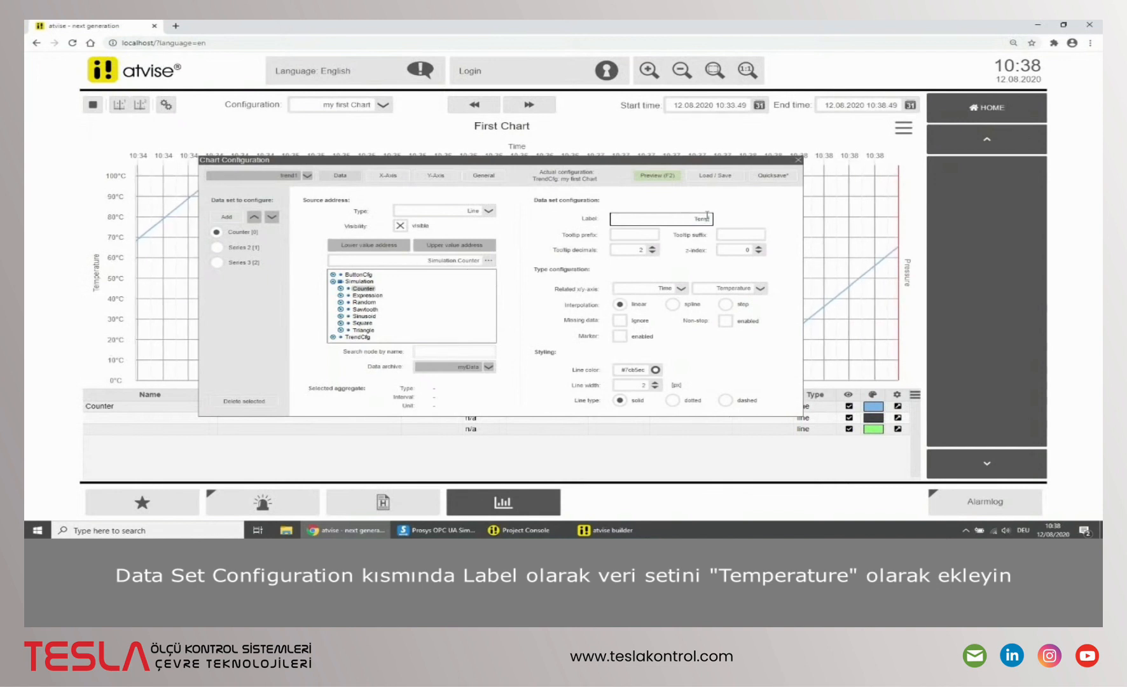
pyautogui.write('ature')
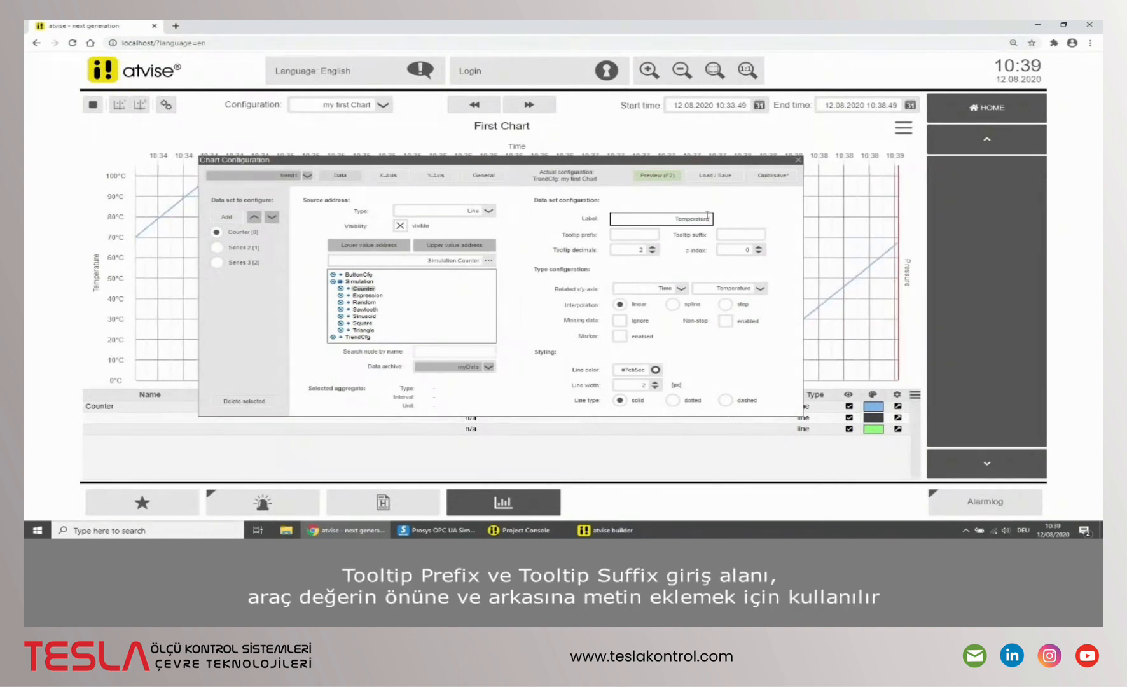
pyautogui.click(675, 232)
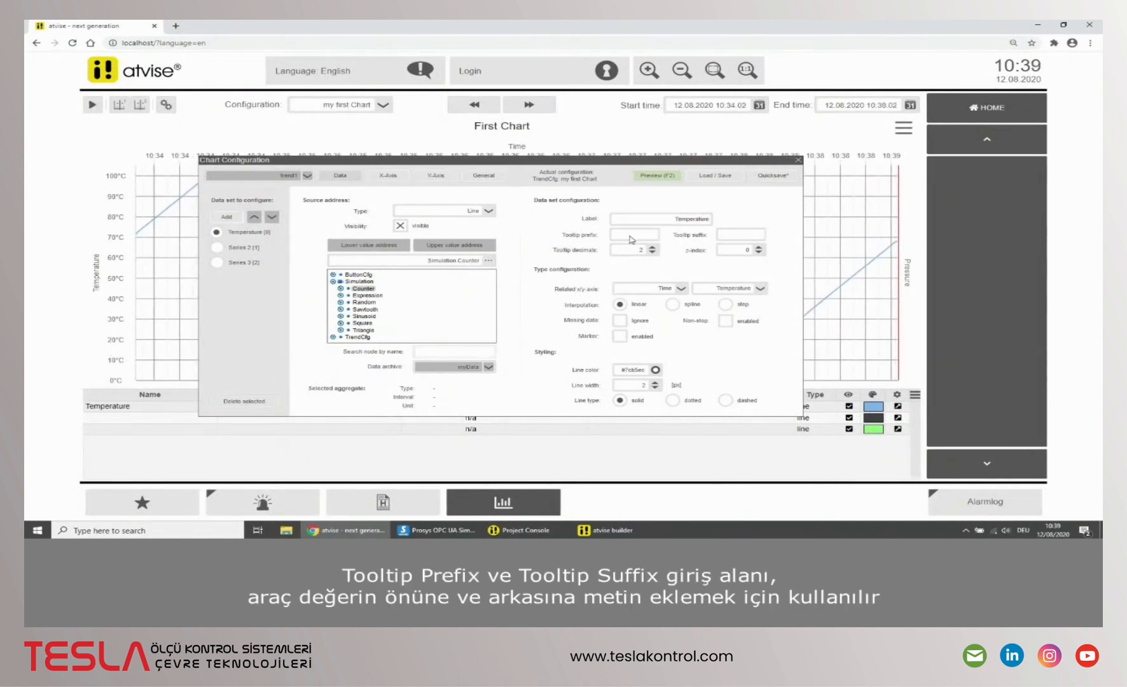
pyautogui.click(740, 235)
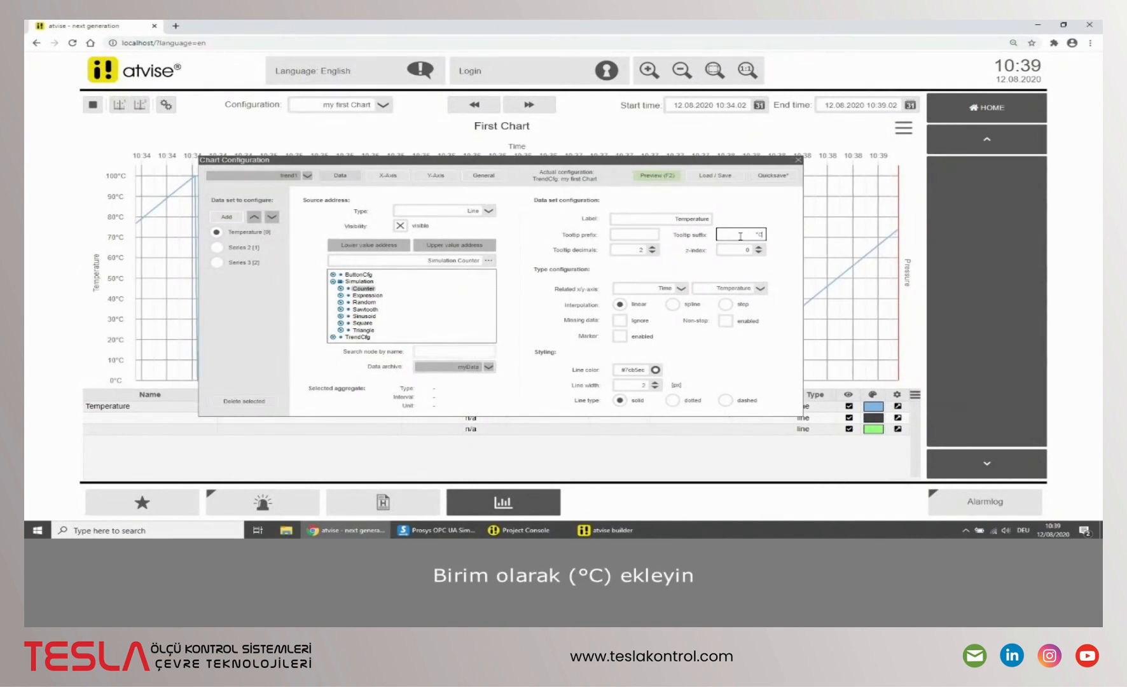
# Set the Temperature data set's tooltip decimals to 1 and its z-index to 2
pyautogui.click(675, 248)
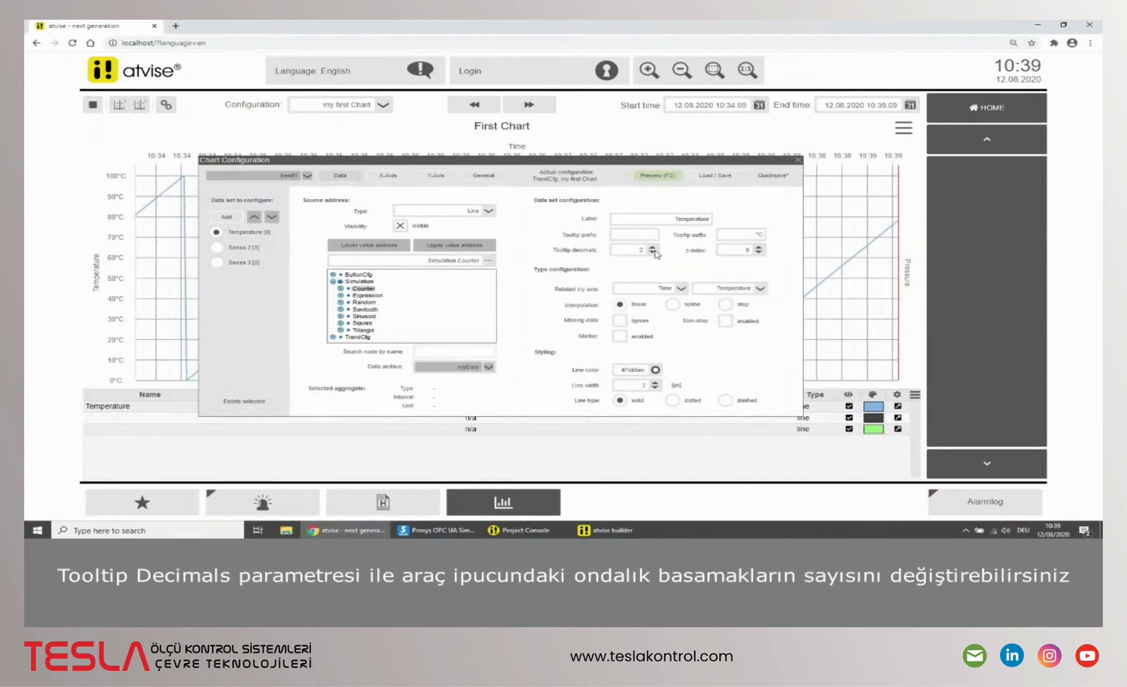
pyautogui.click(653, 249)
pyautogui.moveTo(853, 258)
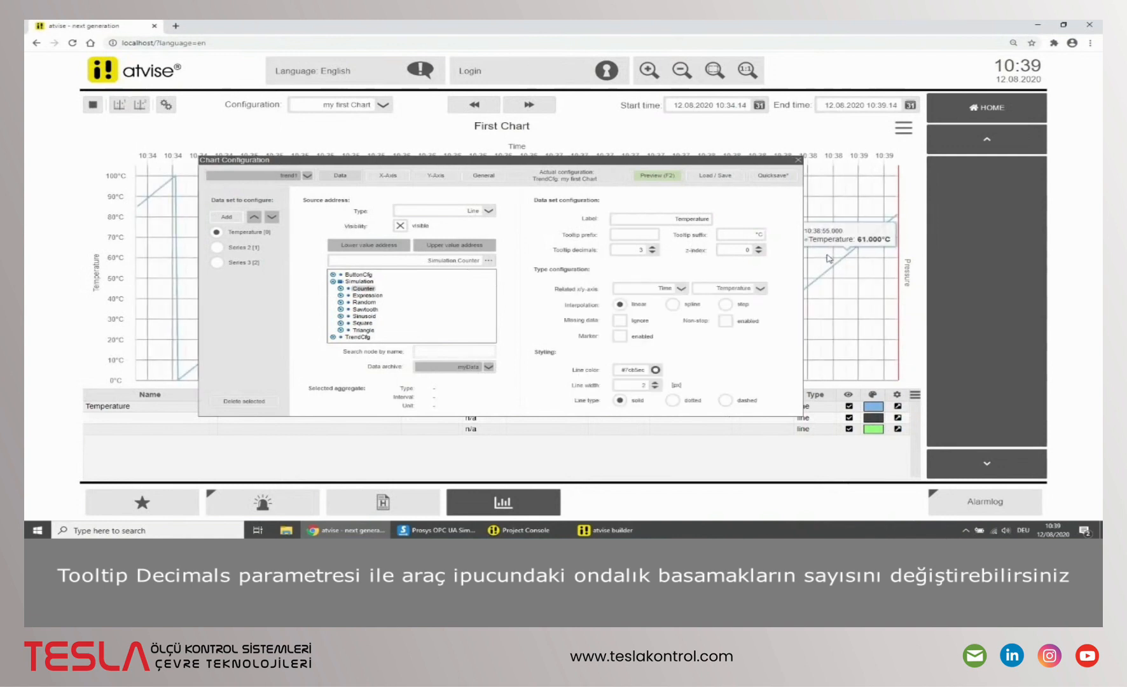
pyautogui.click(653, 253)
pyautogui.click(652, 253)
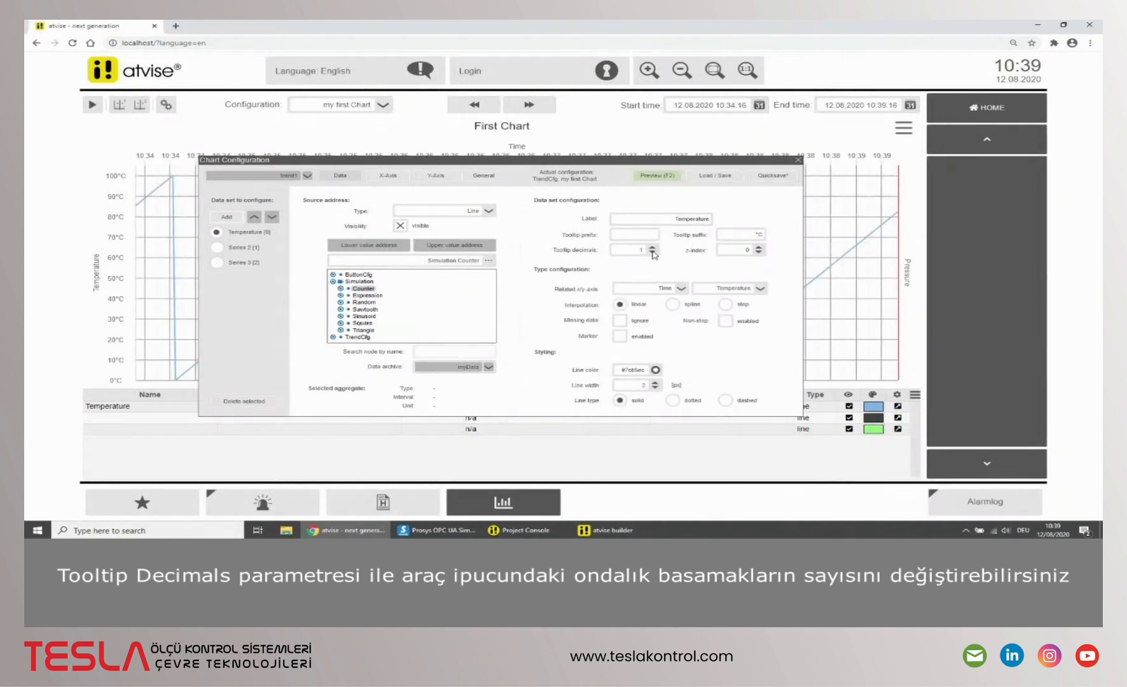
pyautogui.click(759, 248)
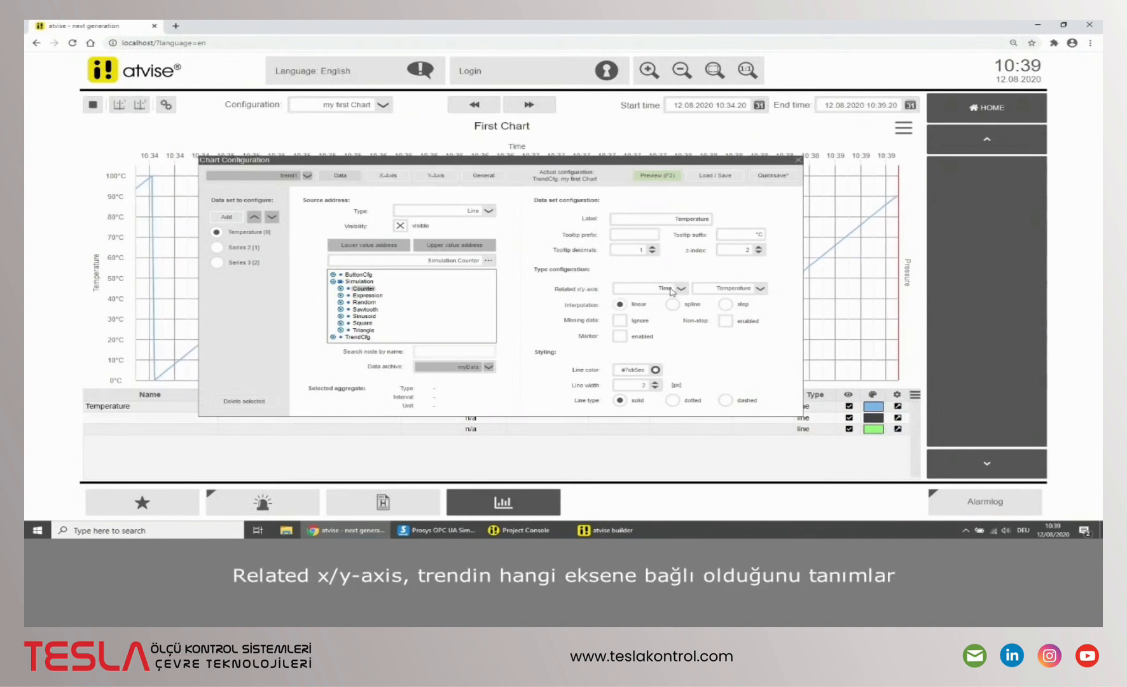
# Try step interpolation and markers on the Temperature trend, and restore linear interpolation without markers
pyautogui.click(760, 292)
pyautogui.click(731, 298)
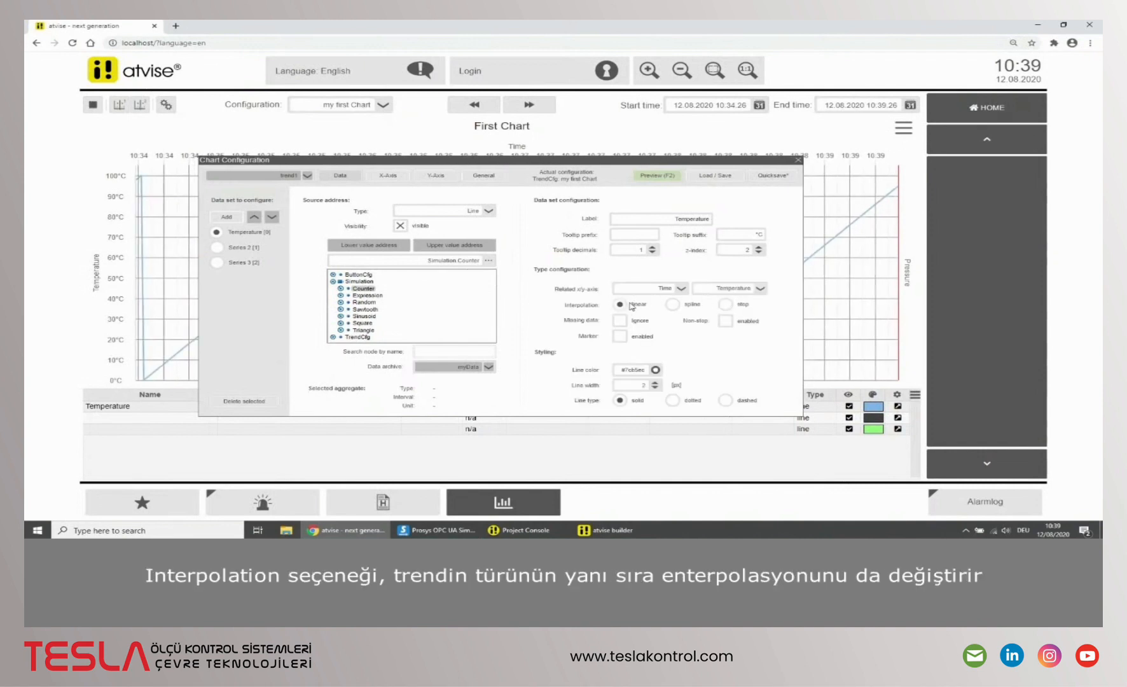
pyautogui.click(726, 304)
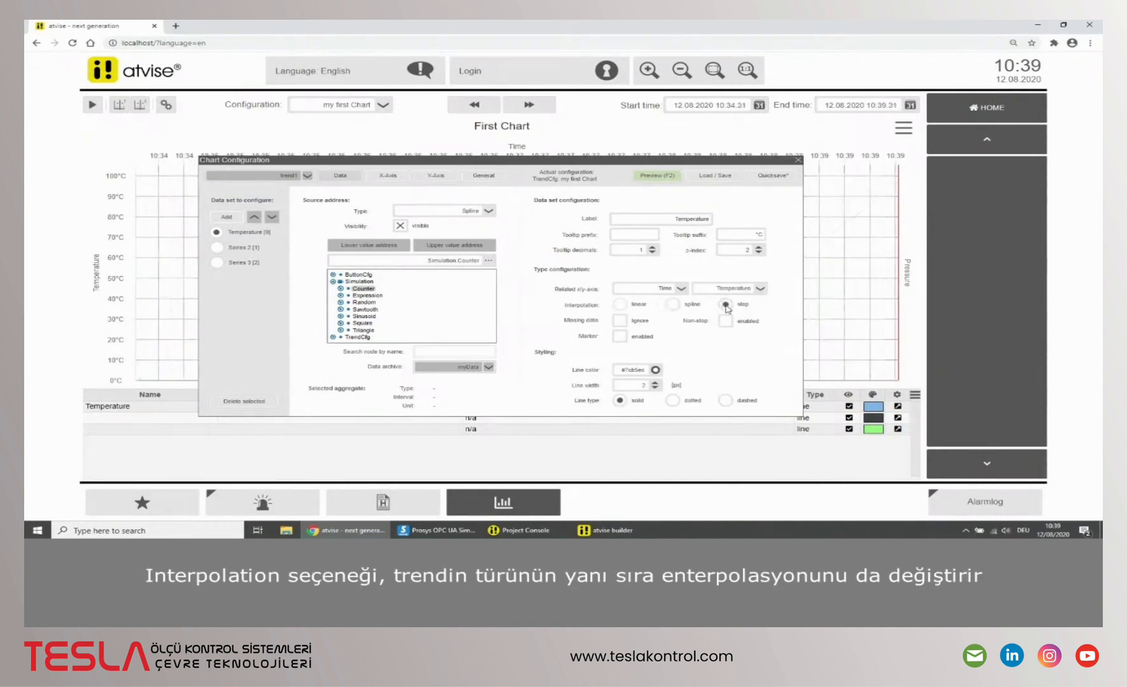
pyautogui.click(620, 305)
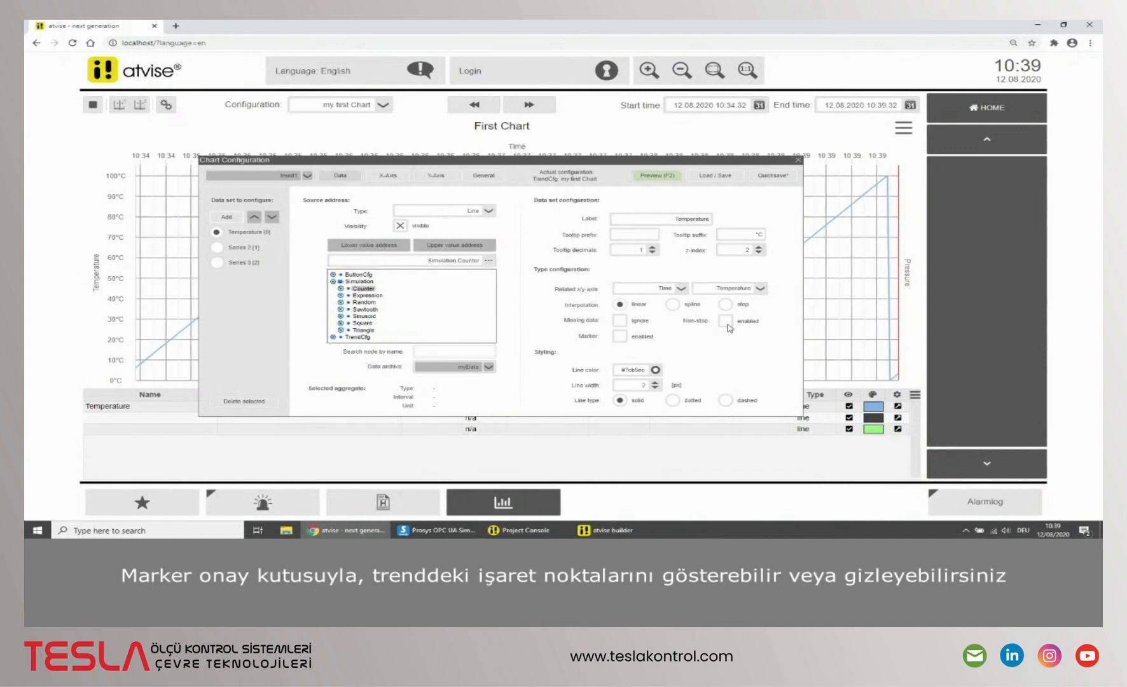
pyautogui.click(620, 337)
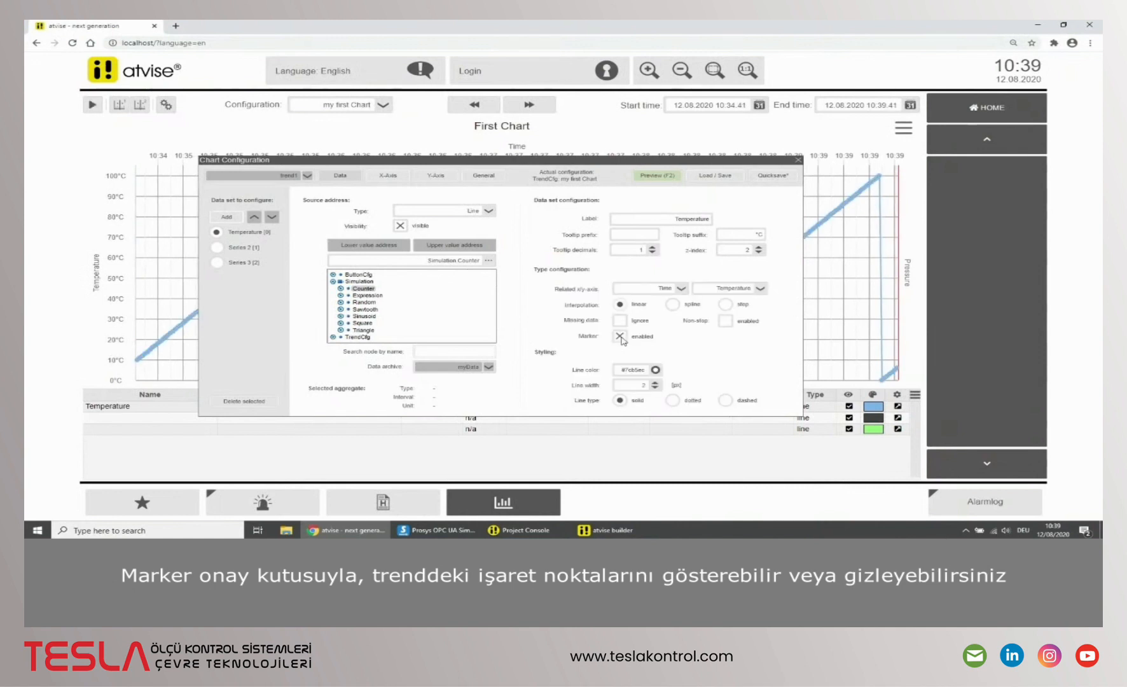
pyautogui.click(620, 337)
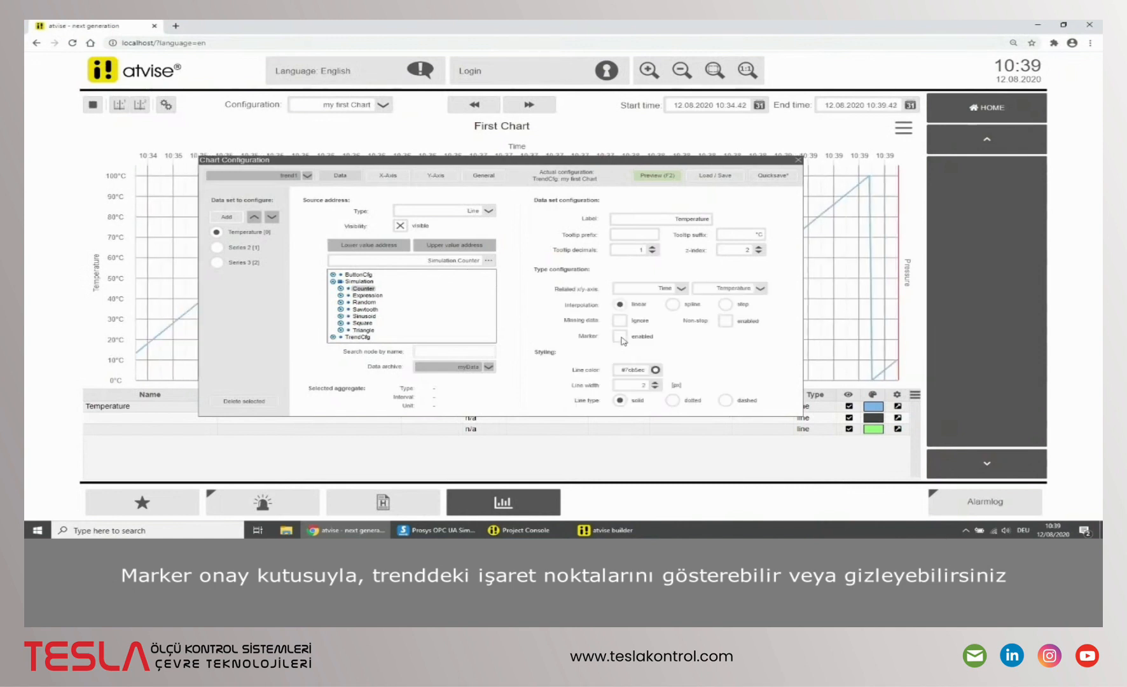
# Change the Temperature trend's line color to blue, #0391CE
pyautogui.click(653, 370)
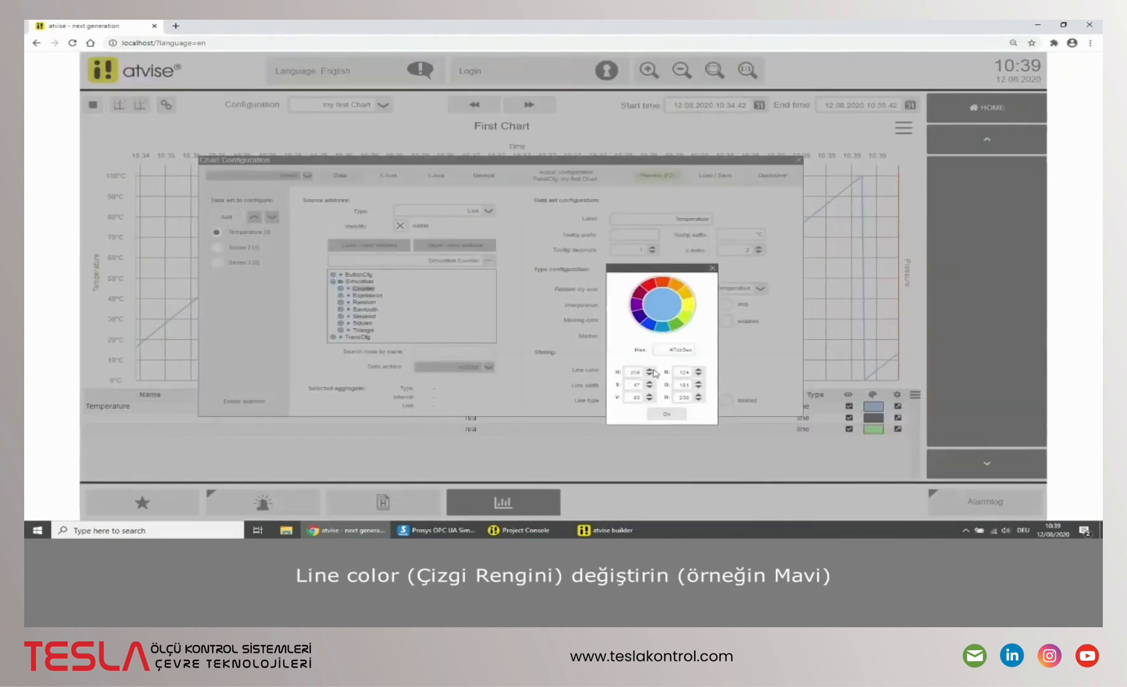
pyautogui.click(660, 331)
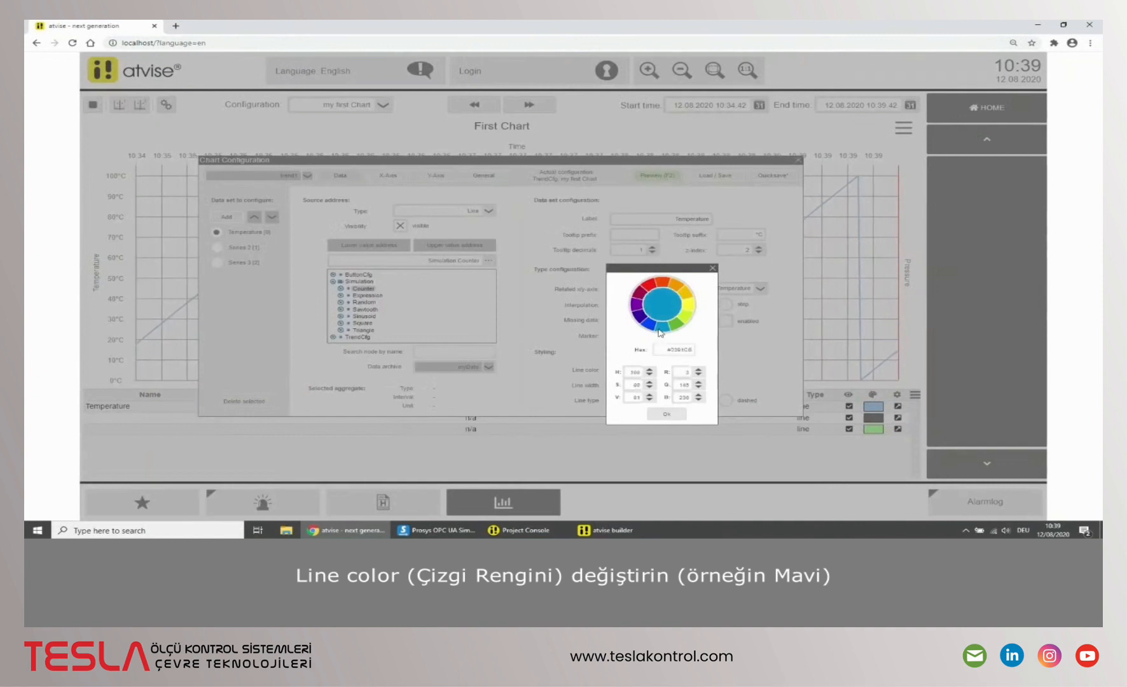
pyautogui.click(666, 414)
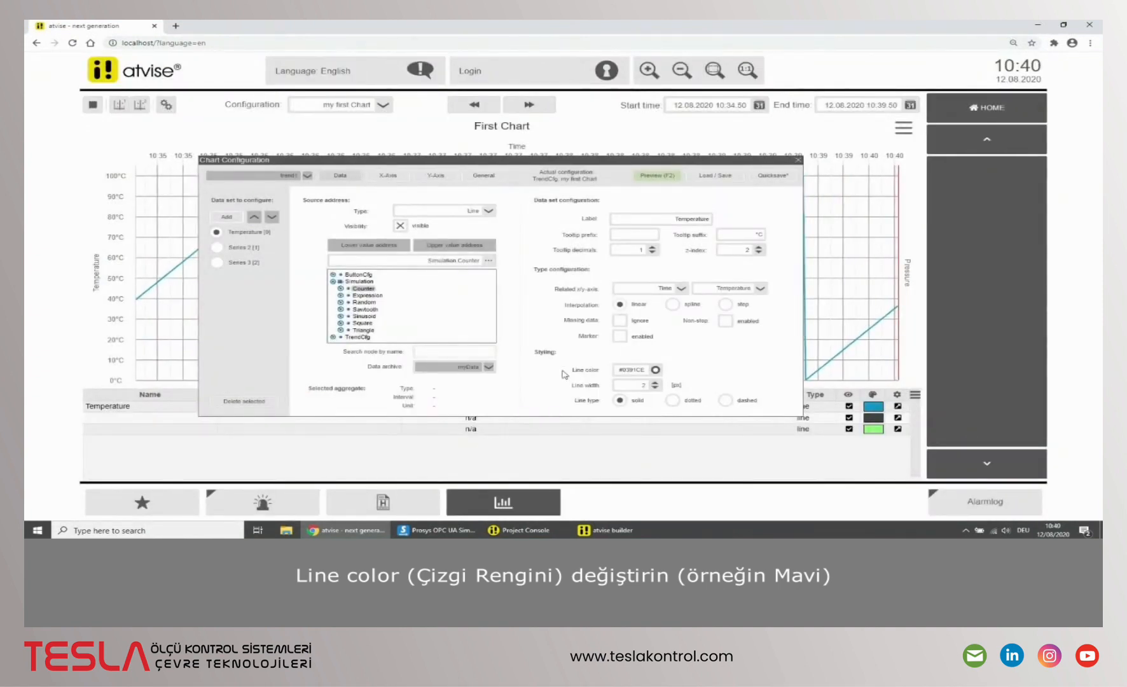
# Assign the average aggregate of the Simulation folder's Counter variable as the source address of Series 2
pyautogui.click(218, 247)
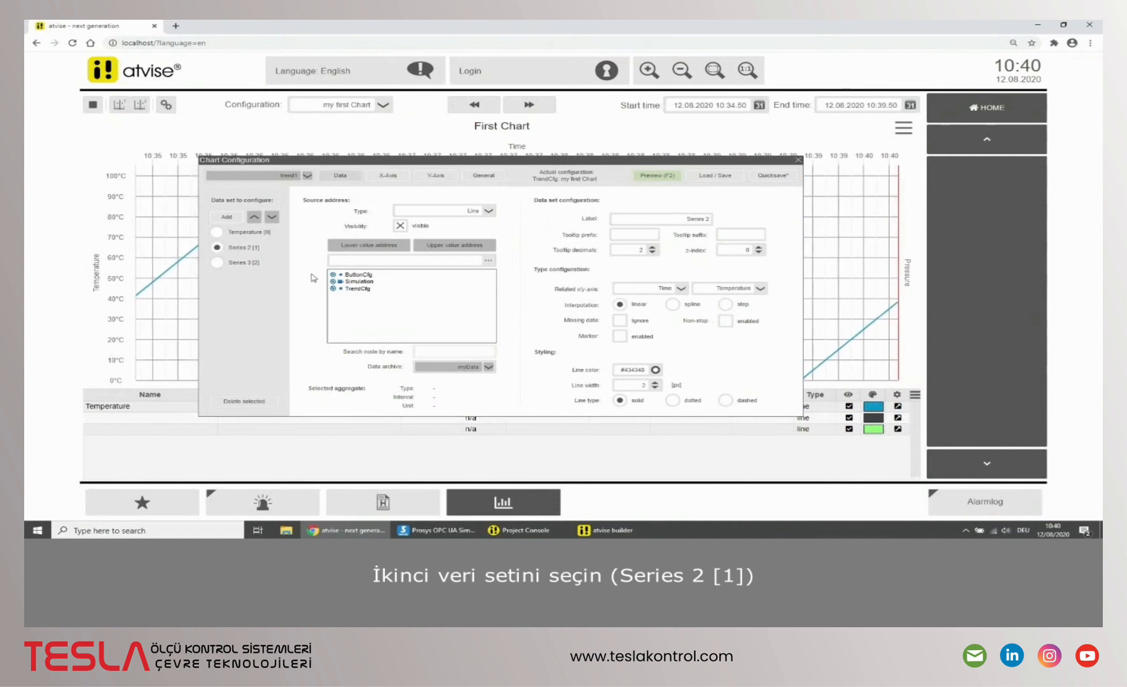
pyautogui.click(333, 282)
pyautogui.click(340, 288)
pyautogui.click(348, 295)
pyautogui.click(368, 303)
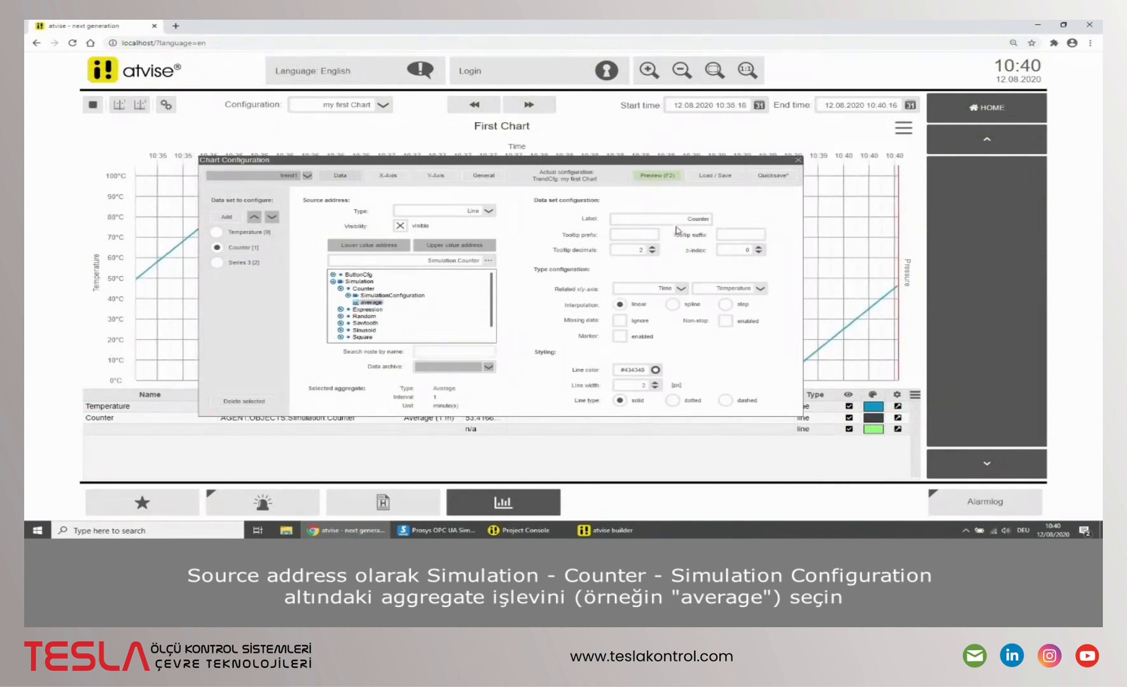
# Label the second data set Temperature Aggregate and set its tooltip suffix to °C
pyautogui.doubleClick(695, 218)
pyautogui.press('BackSpace')
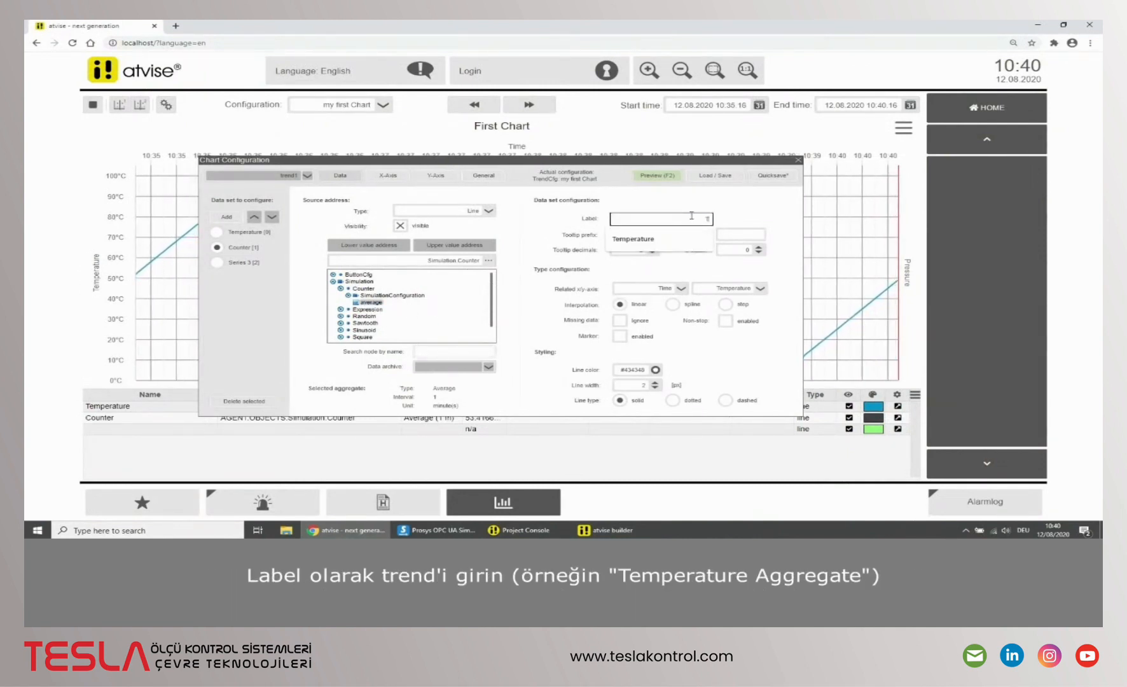
pyautogui.write('Temperature A')
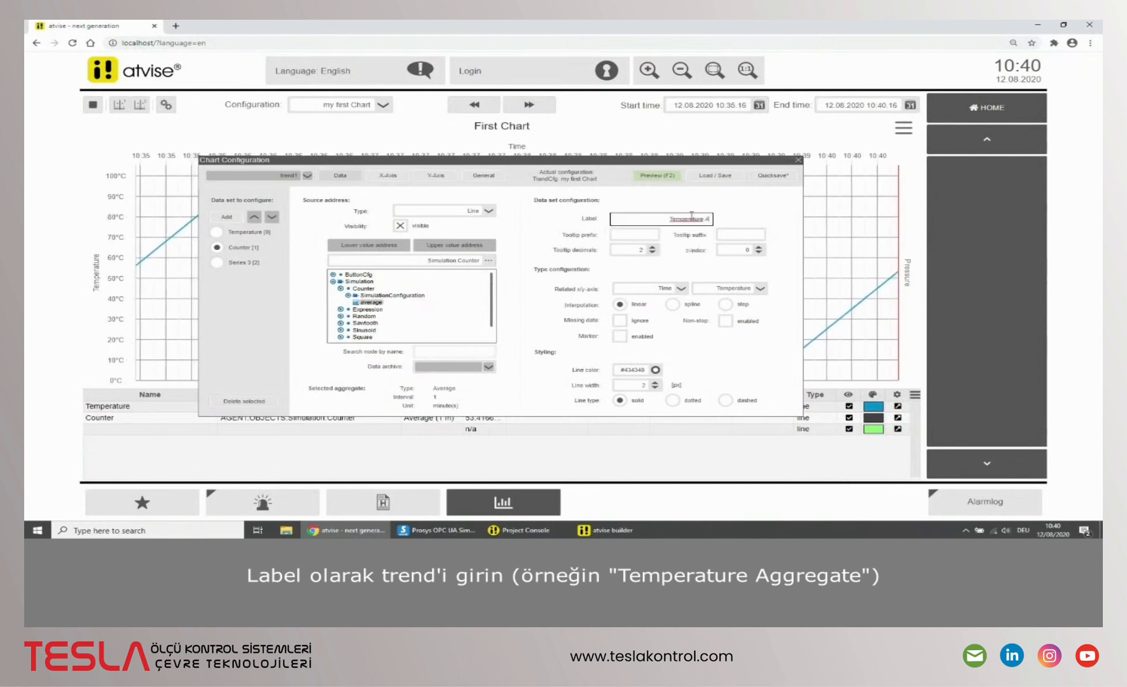
pyautogui.write('ggregate')
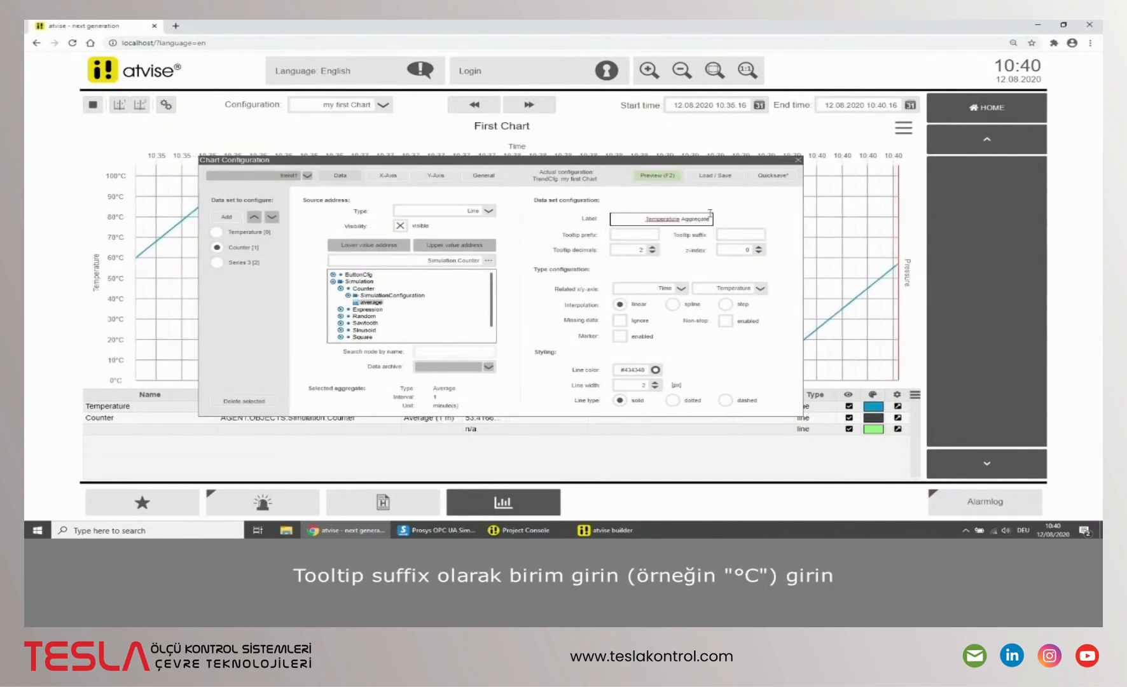
pyautogui.click(744, 236)
pyautogui.write('°C')
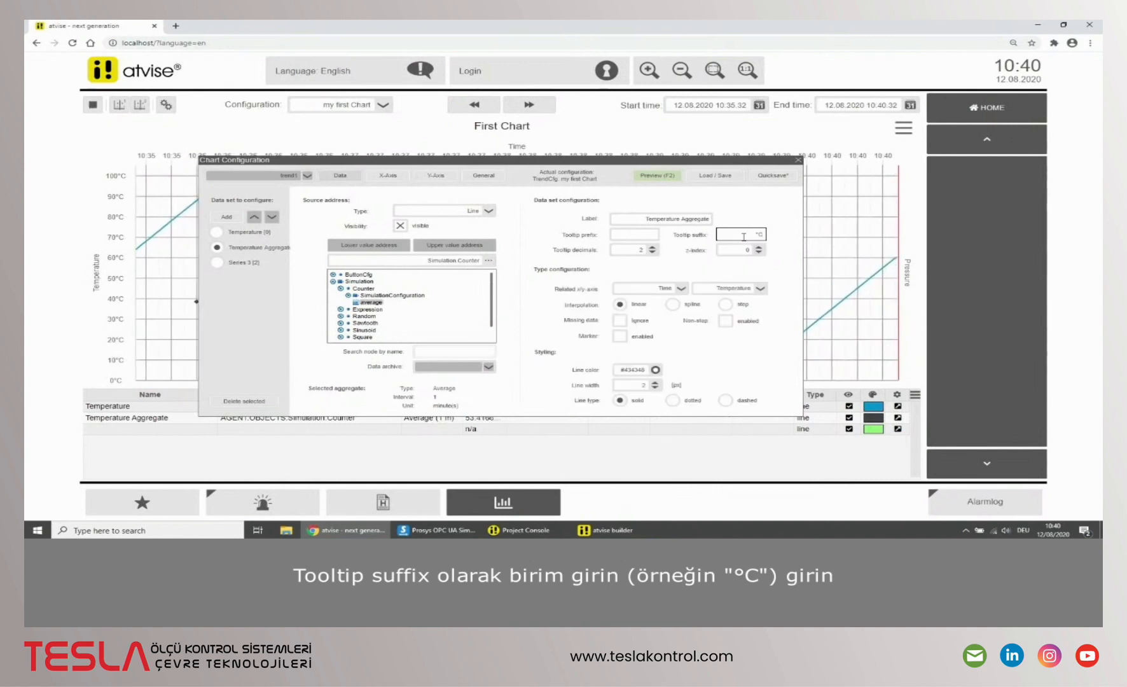
# Set the Temperature Aggregate data set to 1 tooltip decimal, z-index 2 and step interpolation
pyautogui.click(652, 253)
pyautogui.click(758, 247)
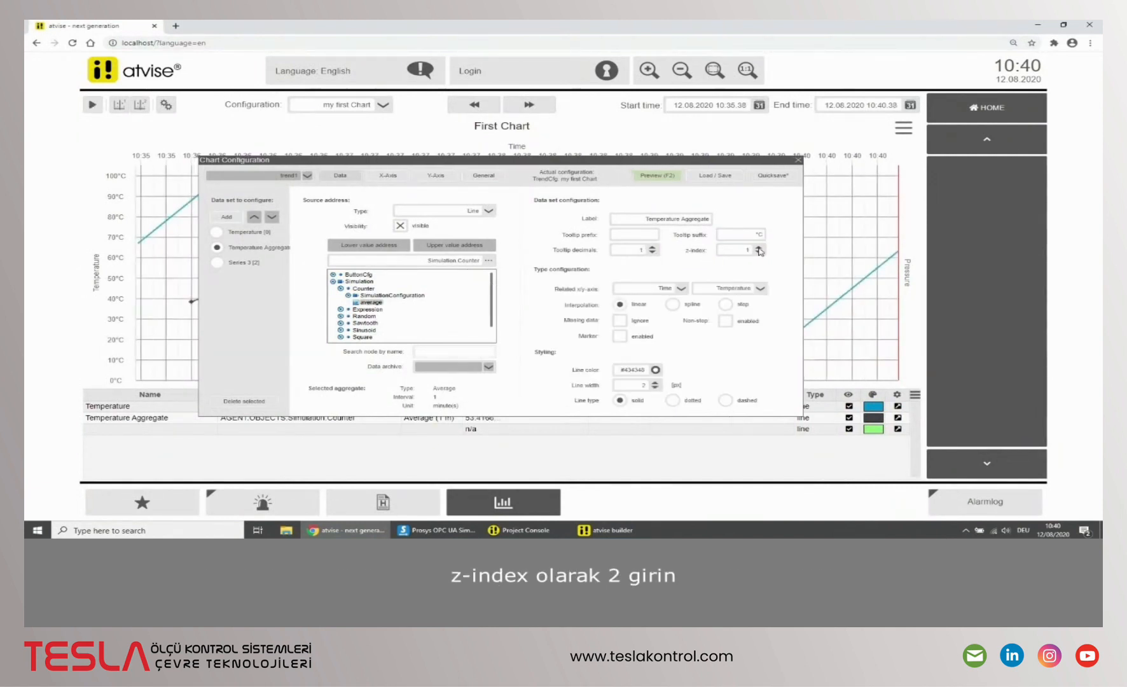
pyautogui.click(759, 248)
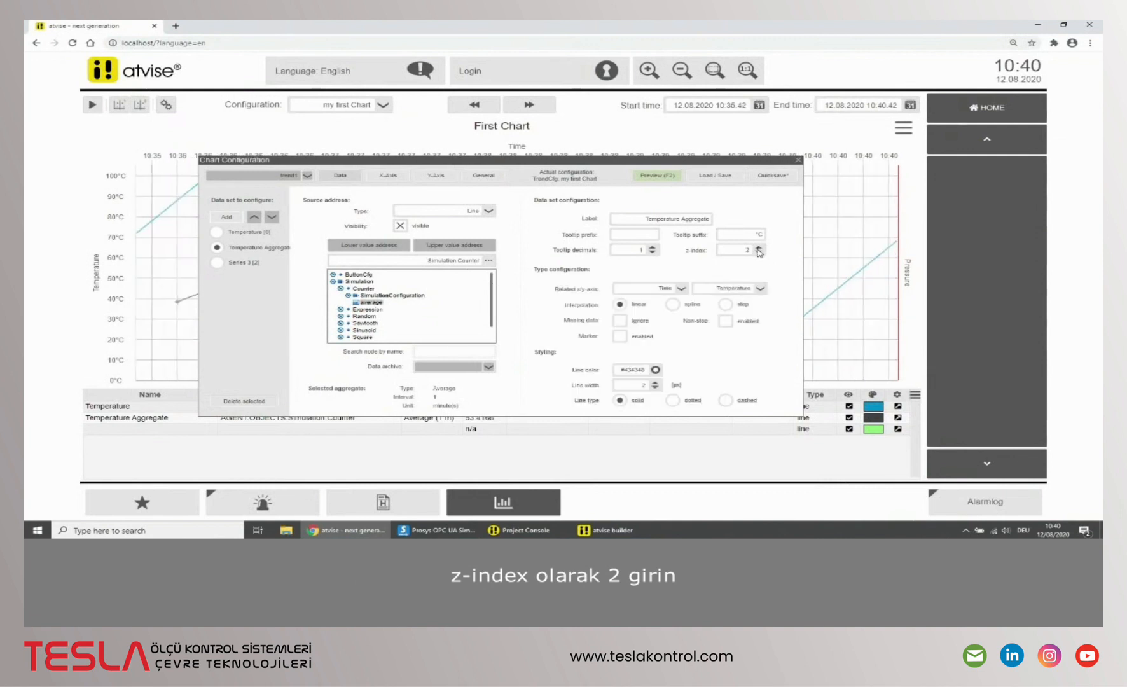
pyautogui.click(729, 306)
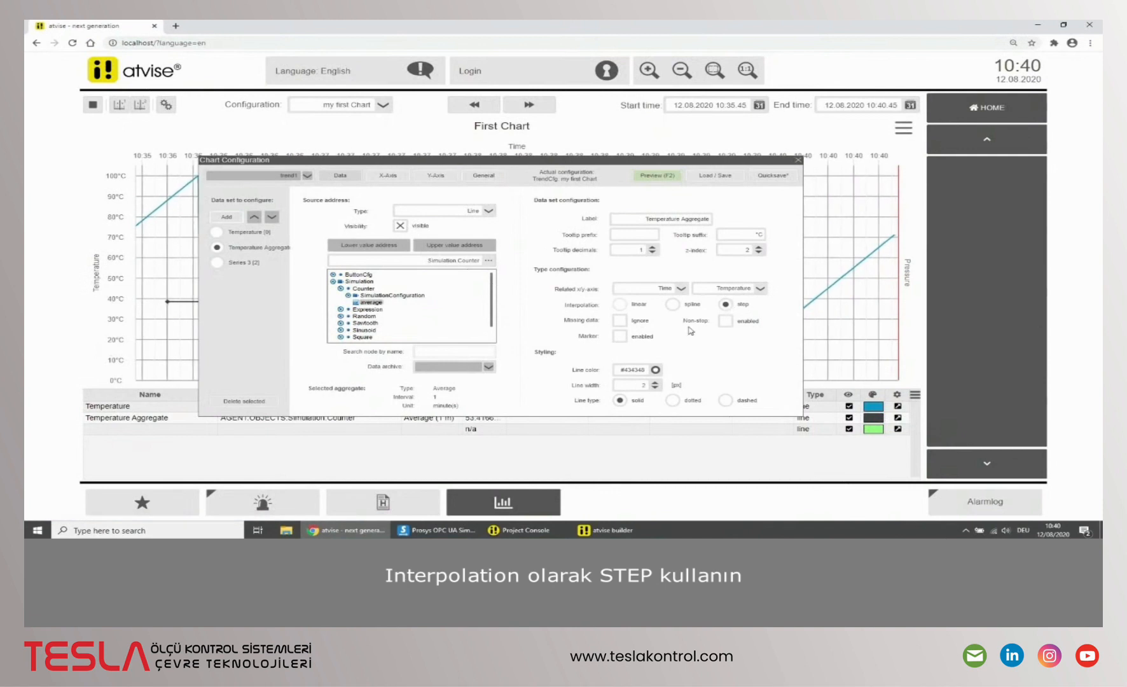
# Style the Temperature Aggregate trend as a dotted bright blue line, color #0247FE, with a width of 4 px
pyautogui.click(656, 371)
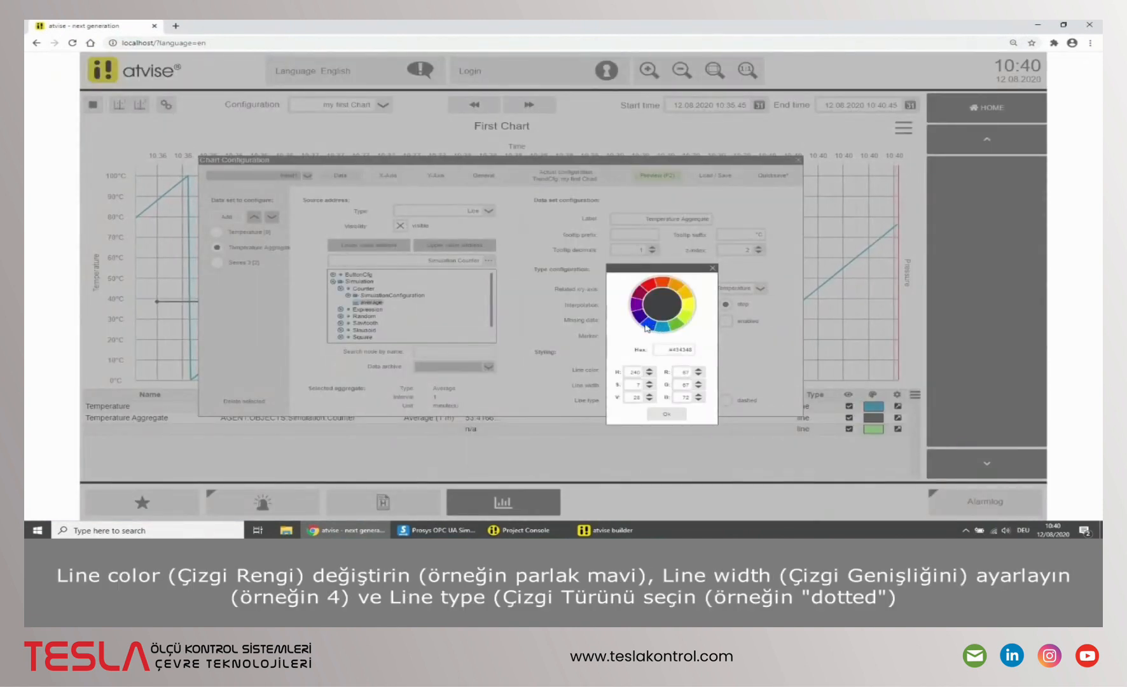
pyautogui.click(659, 414)
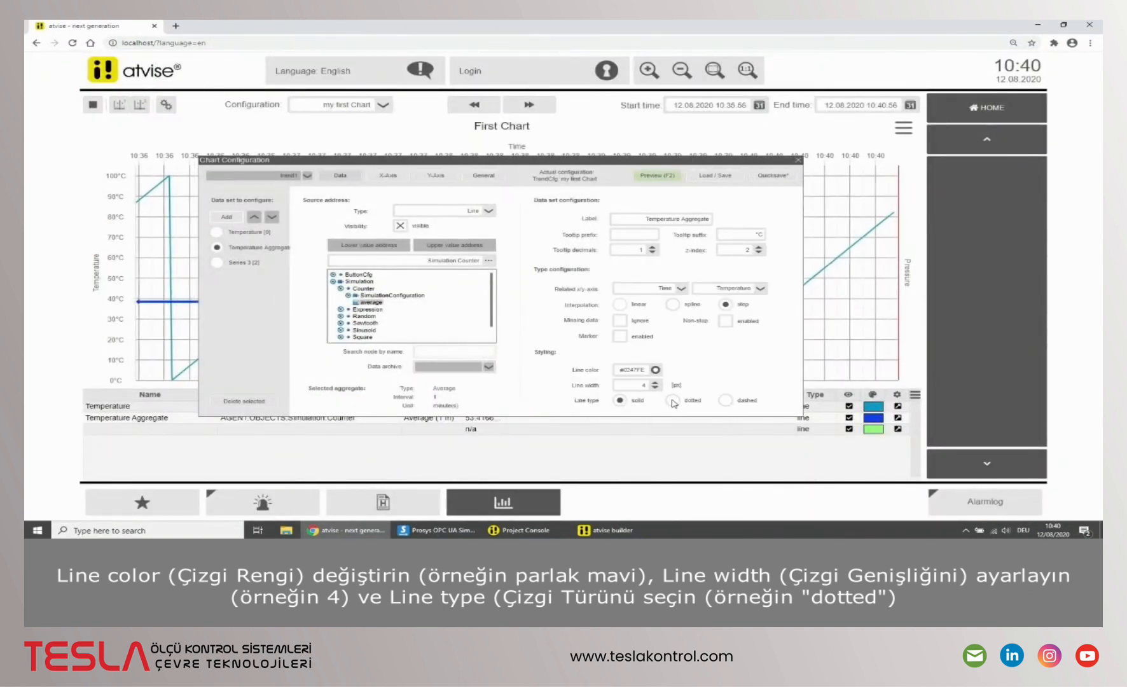
pyautogui.click(672, 400)
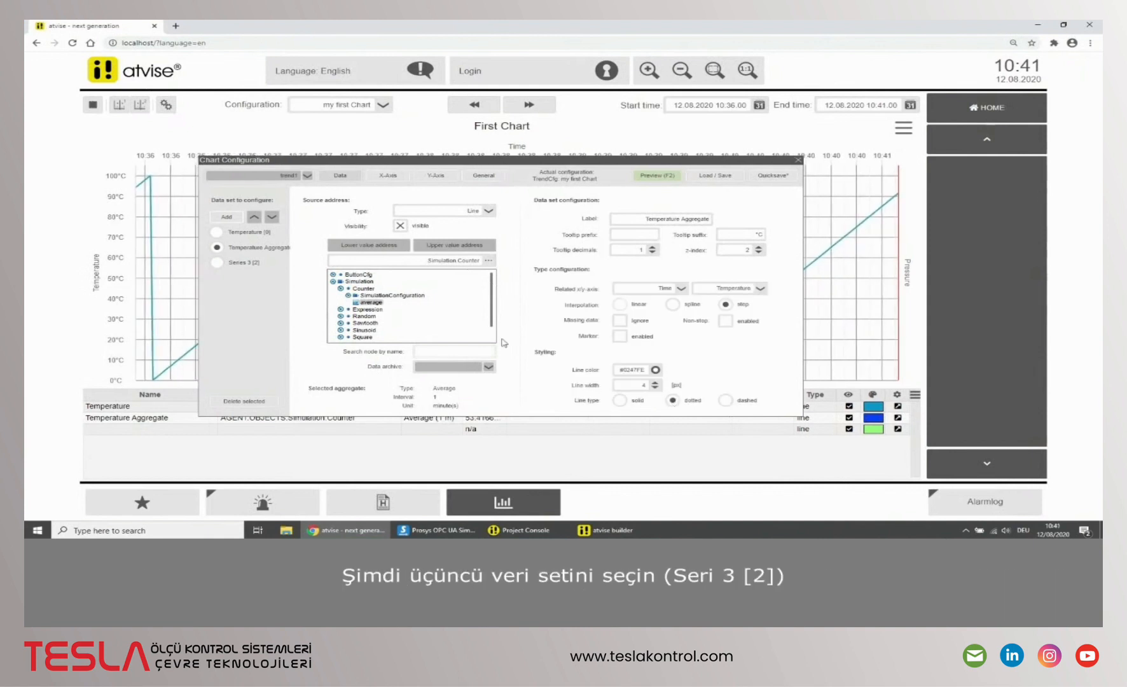
# Set Series 3 to the Area type and assign the Simulation folder's Expression variable as its source address
pyautogui.click(216, 263)
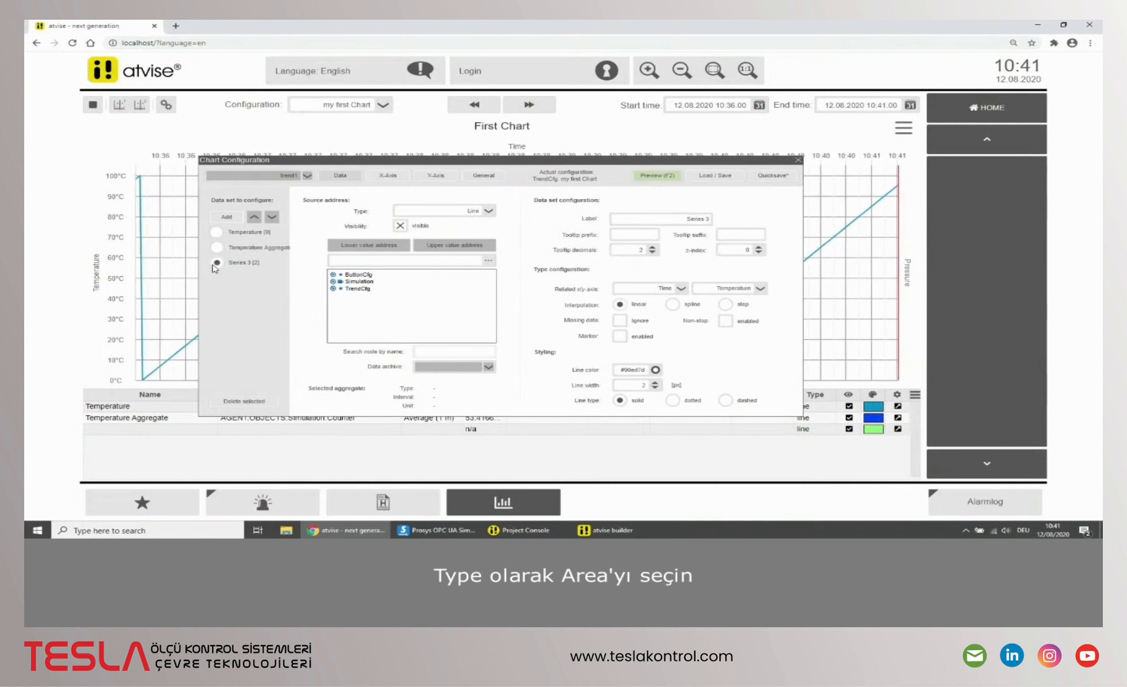
pyautogui.click(488, 211)
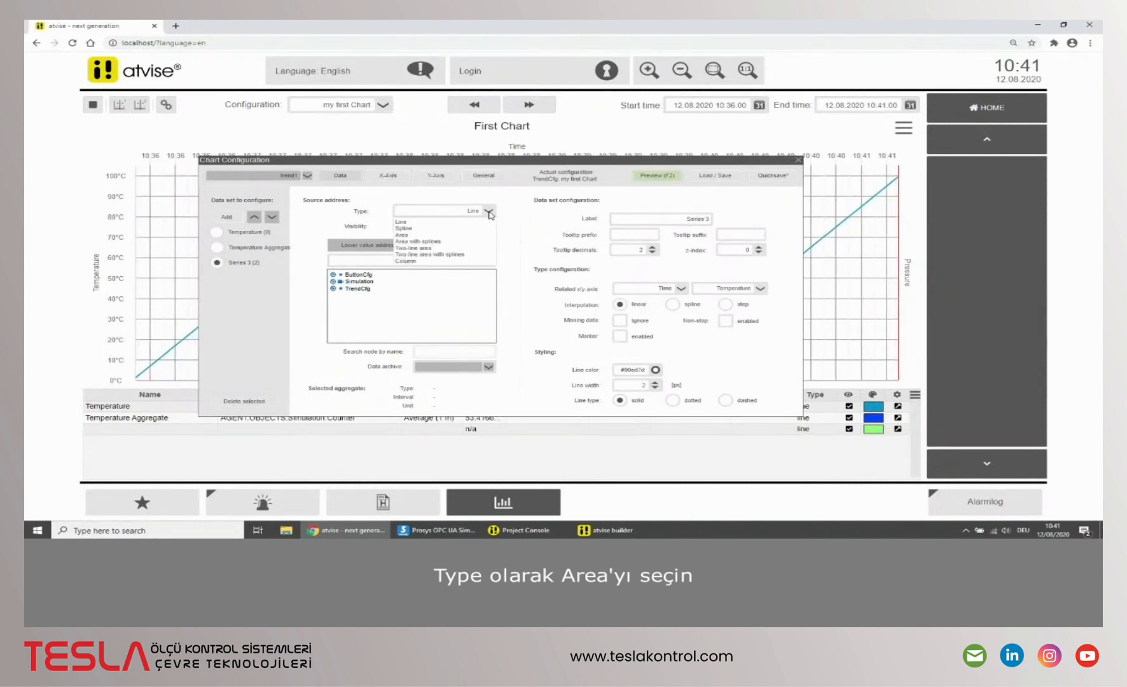
pyautogui.click(418, 235)
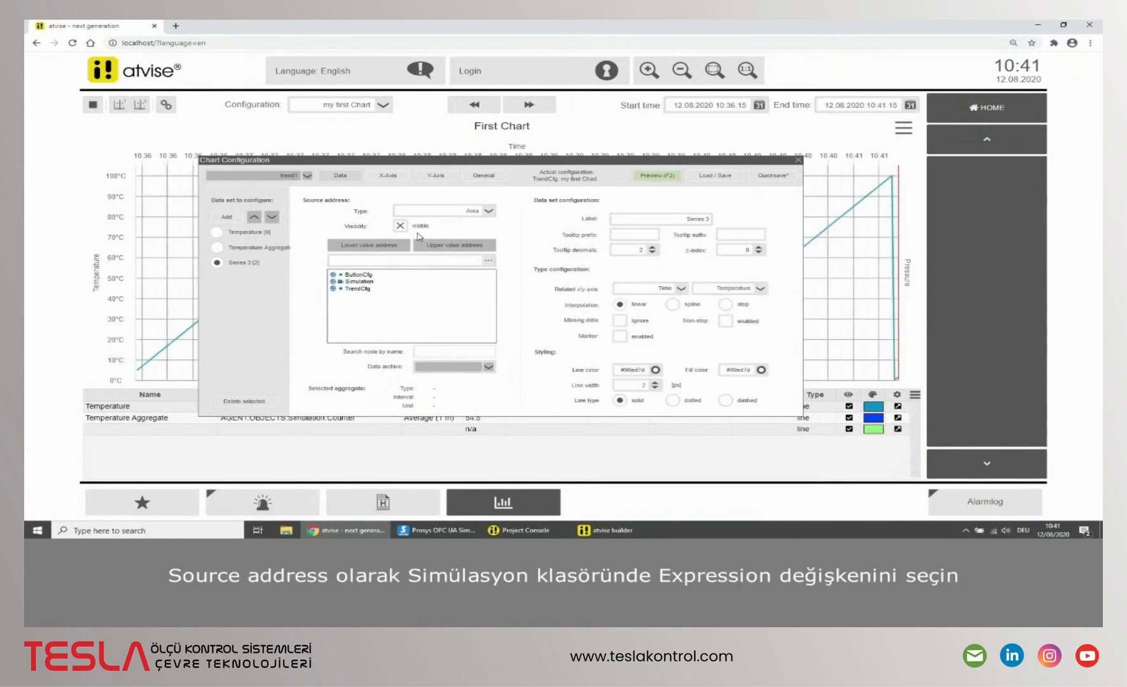
pyautogui.click(332, 281)
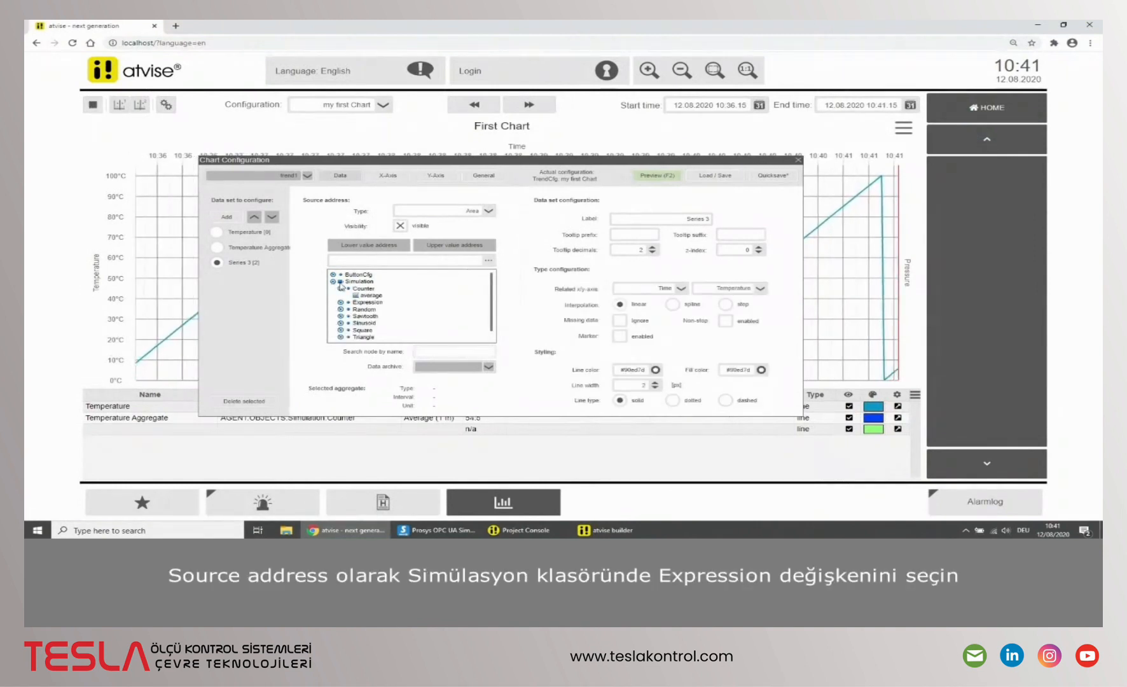
pyautogui.click(367, 302)
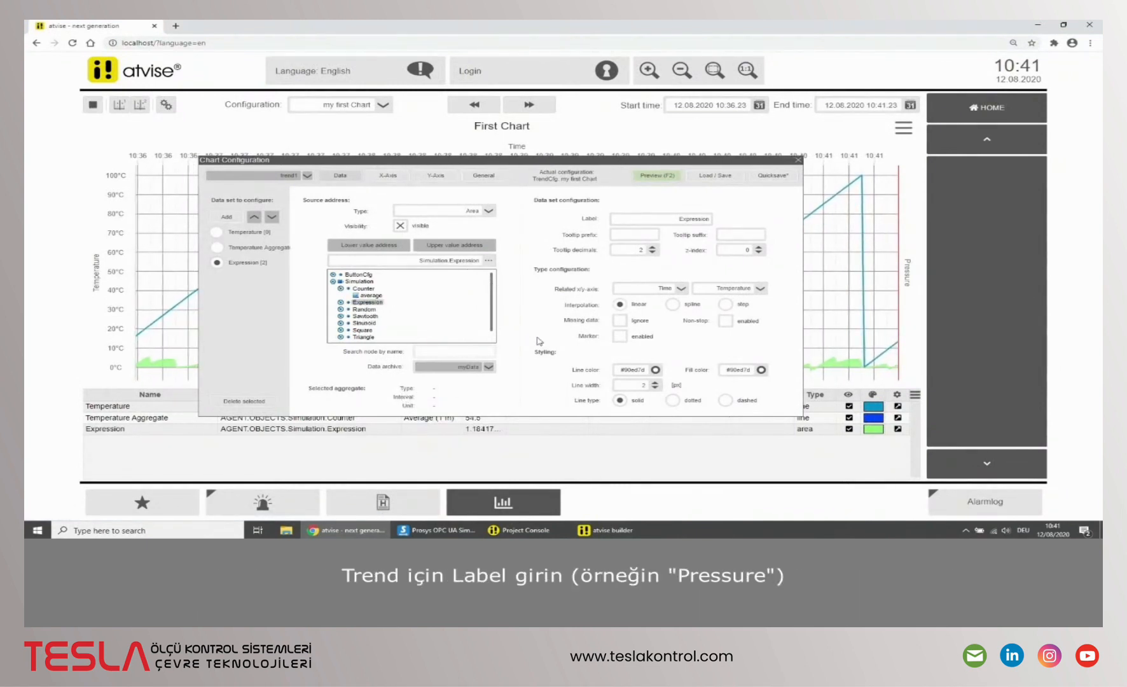
# Label the third data set Pressure and set its tooltip suffix to kPa
pyautogui.doubleClick(697, 223)
pyautogui.press('BackSpace')
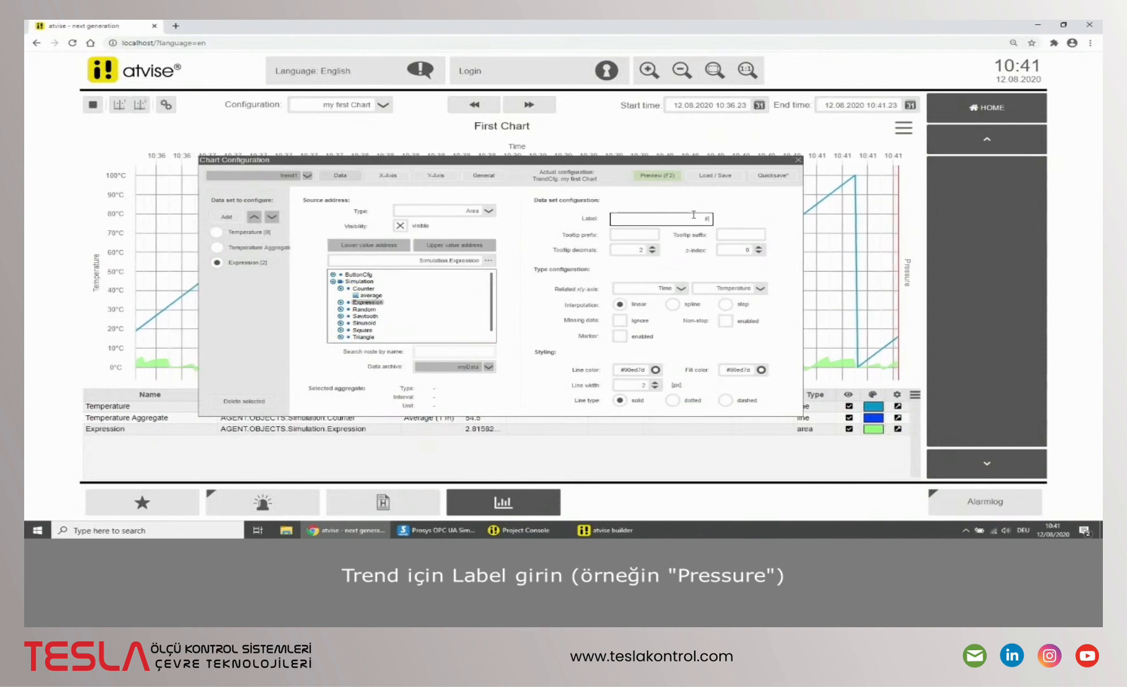
pyautogui.click(723, 235)
pyautogui.write('kPa')
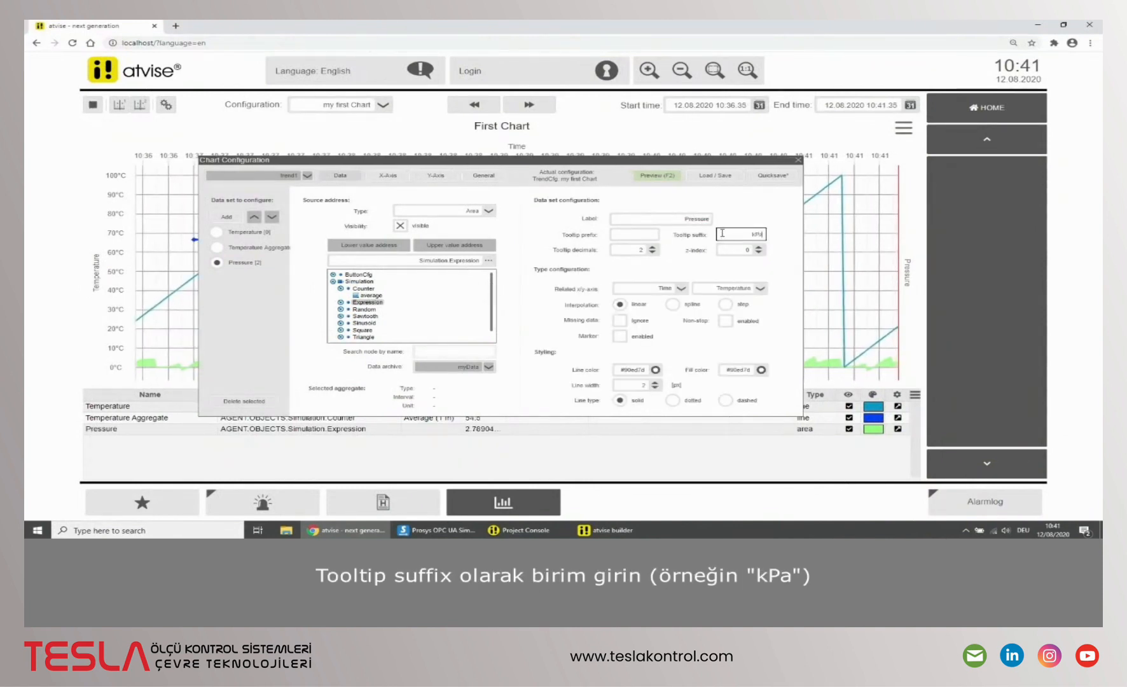
# Set the Pressure data set's z-index to 1 and relate it to the Pressure Y-axis
pyautogui.click(680, 262)
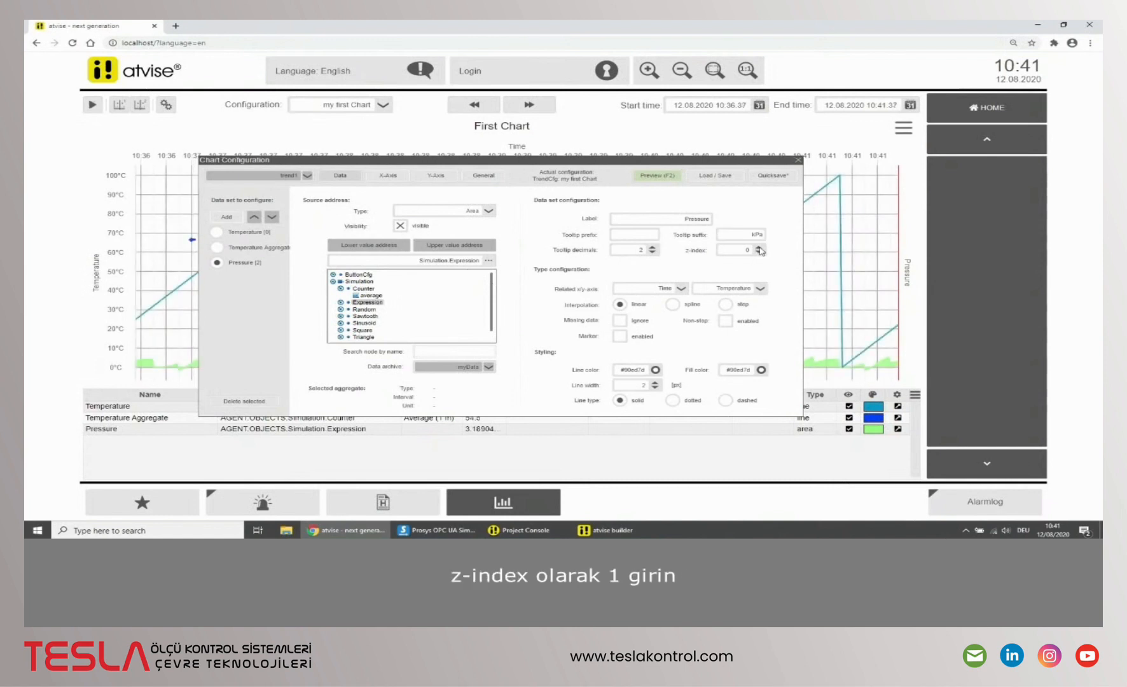
pyautogui.click(759, 288)
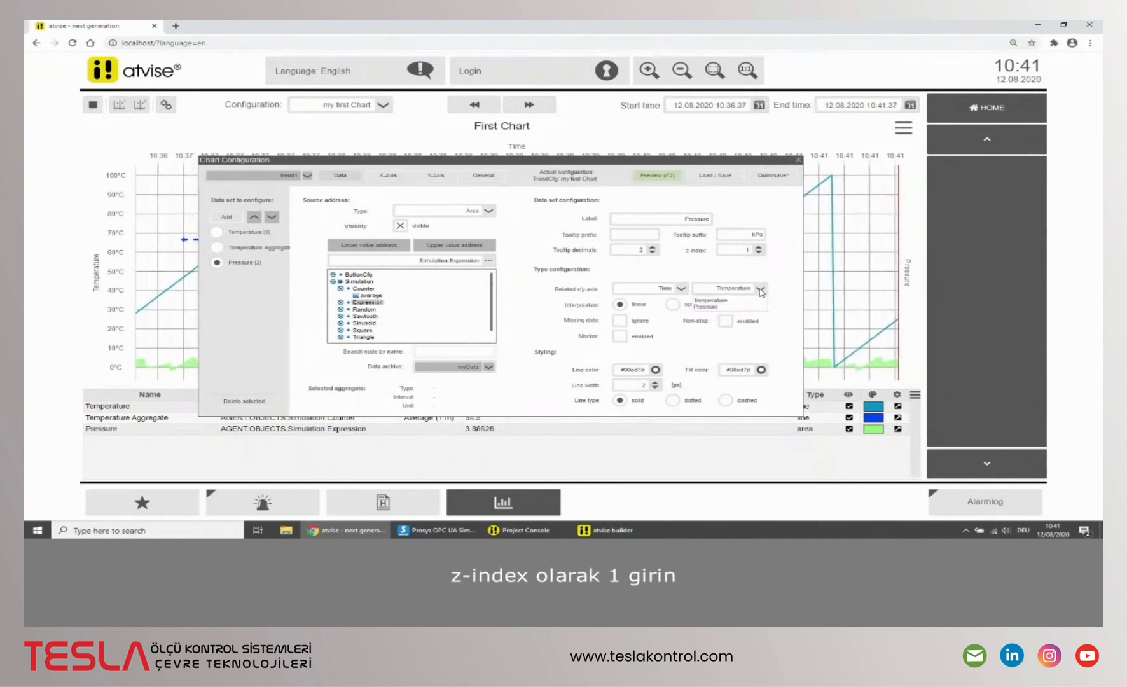
pyautogui.click(751, 307)
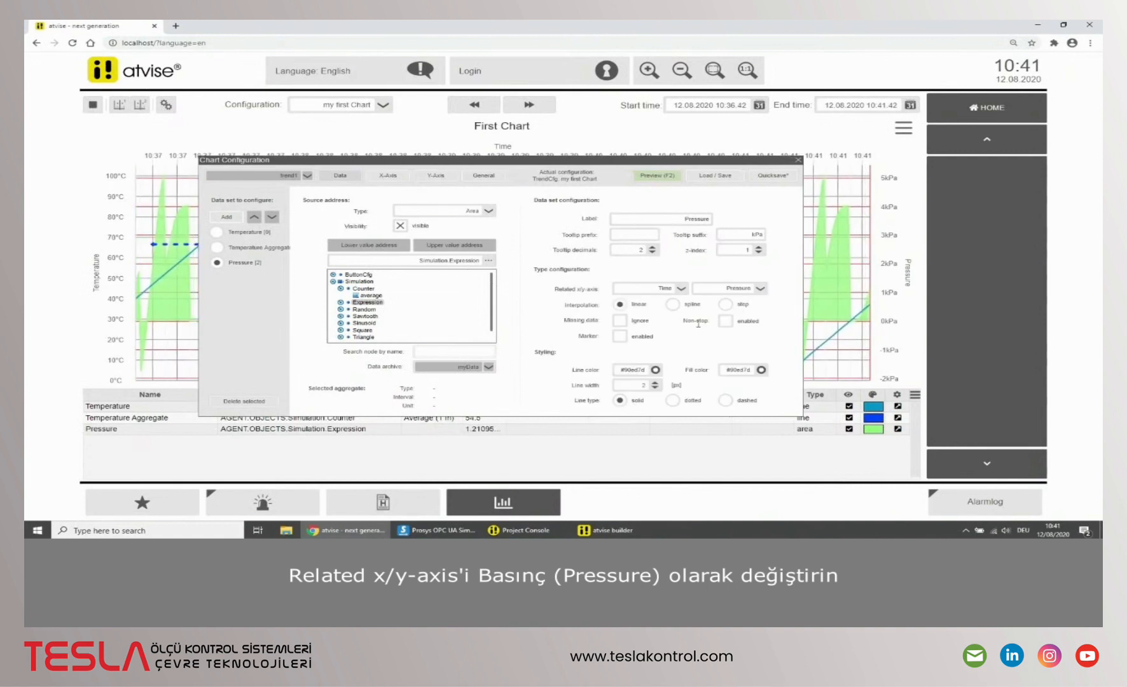
# Color the Pressure data set's line and fill red, #FE2712, and close the chart configuration
pyautogui.click(655, 369)
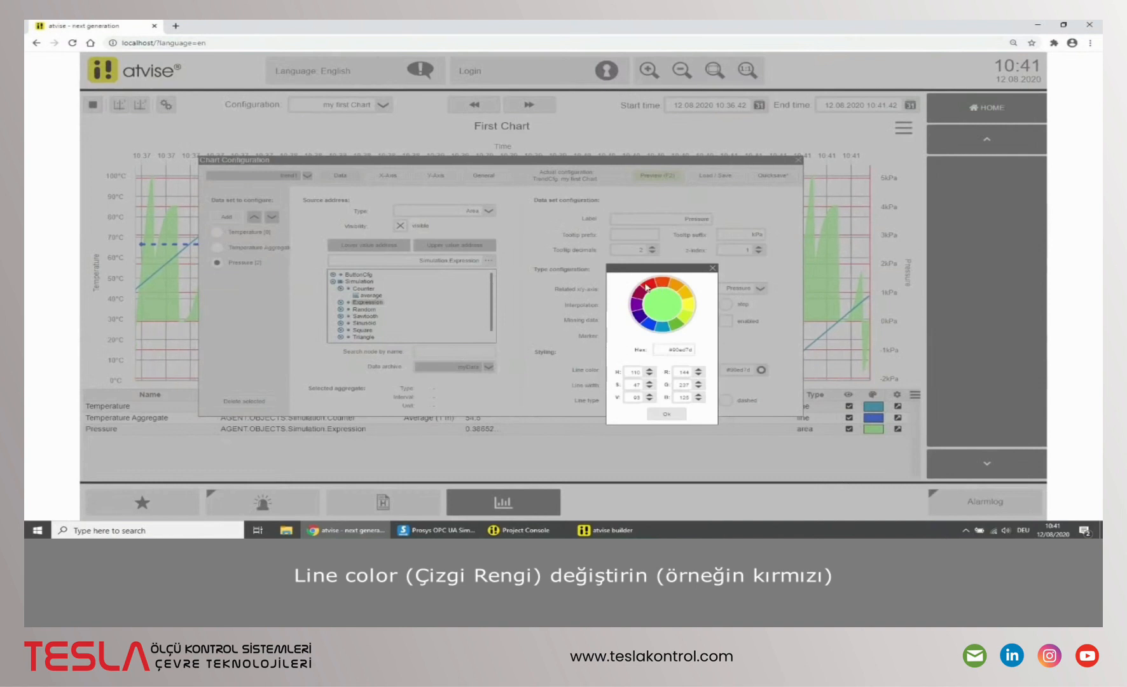
pyautogui.click(660, 289)
pyautogui.click(667, 414)
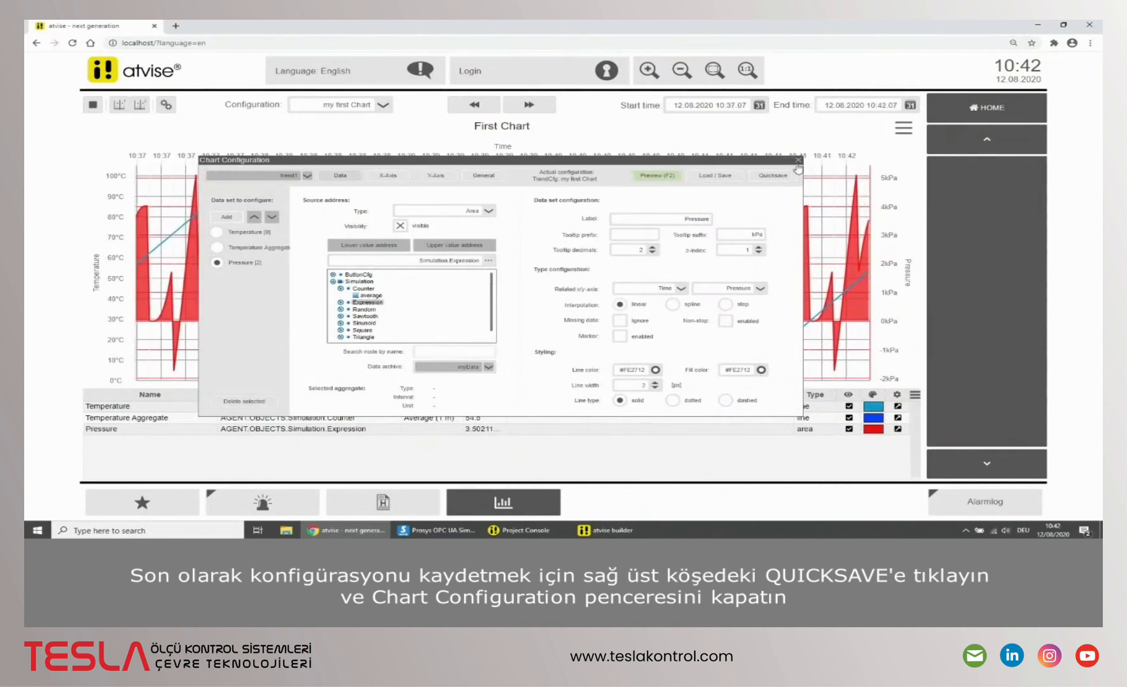
pyautogui.click(797, 165)
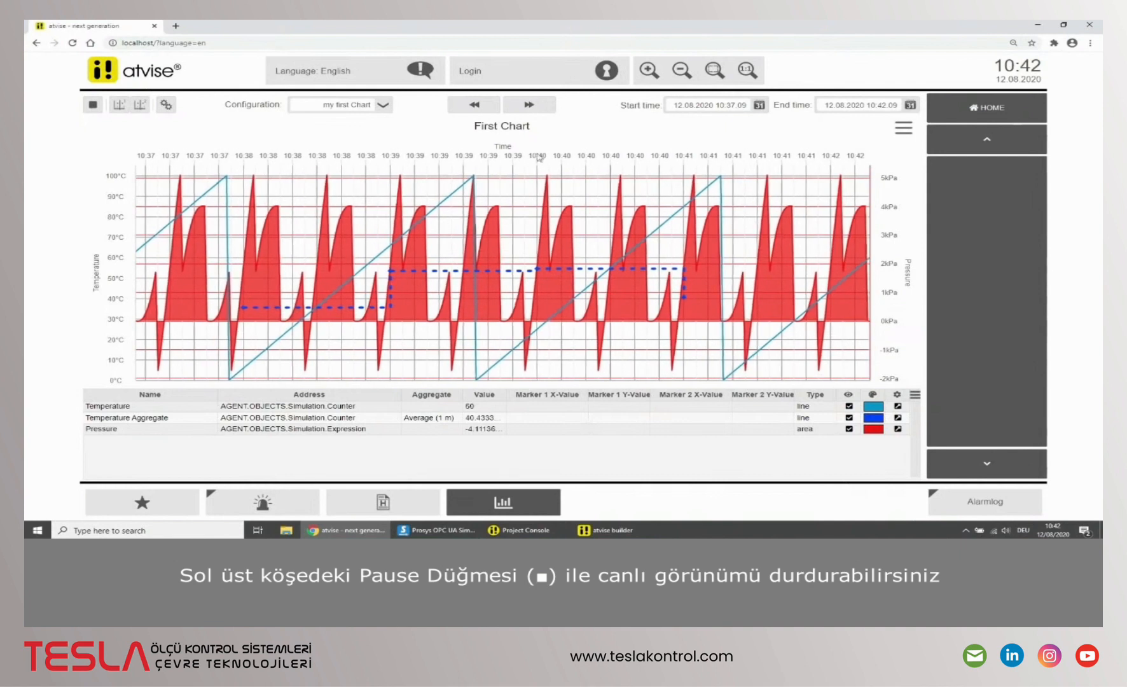
# Pause the live view, show both chart markers and move them to about 10:38:05 and 10:41:29
pyautogui.click(91, 106)
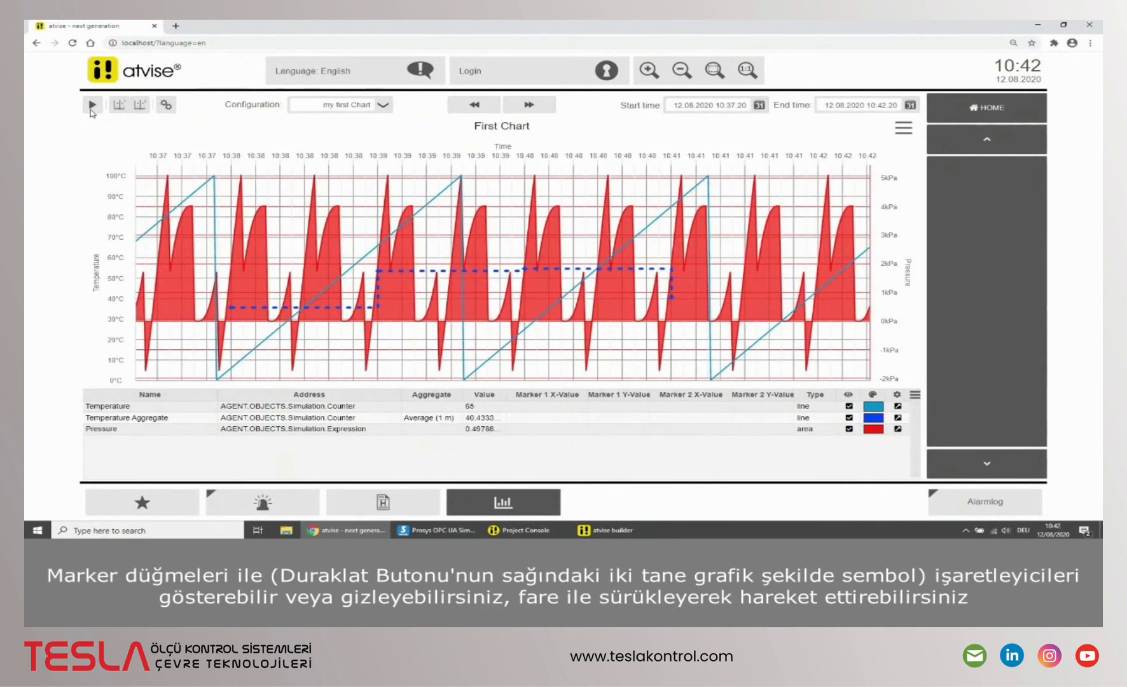
pyautogui.click(125, 111)
pyautogui.click(137, 110)
pyautogui.moveTo(283, 176)
pyautogui.mouseDown()
pyautogui.moveTo(309, 176)
pyautogui.moveTo(243, 176)
pyautogui.mouseUp()
pyautogui.moveTo(719, 177); pyautogui.dragTo(743, 177)
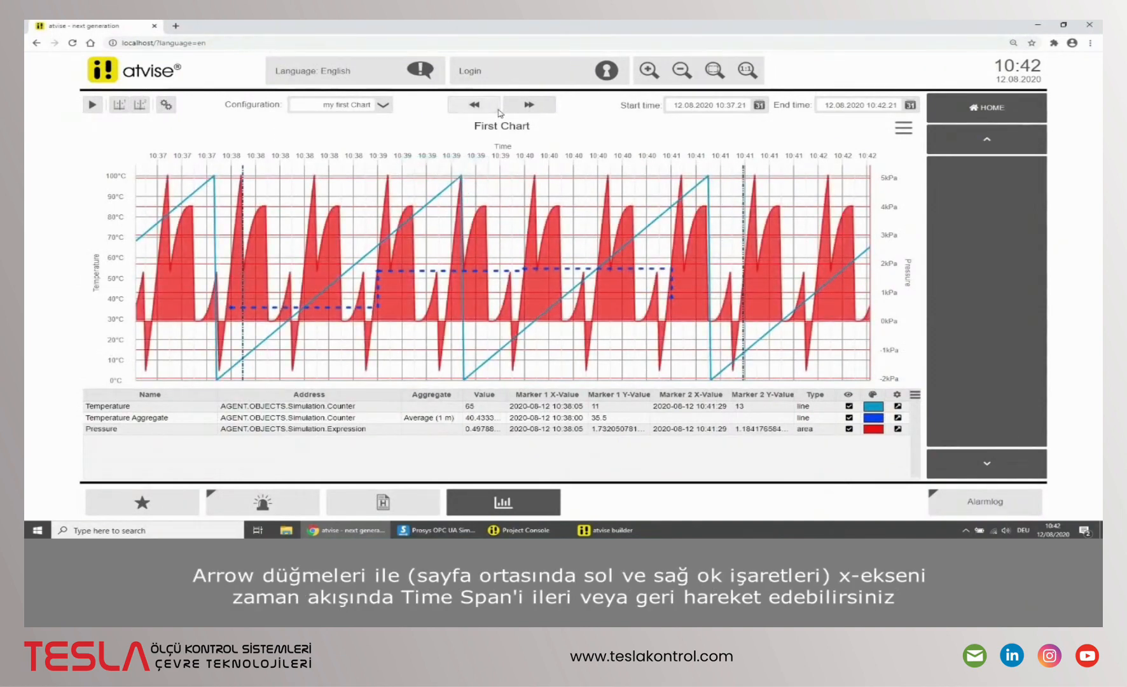
# Shift the chart's time span two steps back and two steps forward again
pyautogui.click(497, 106)
pyautogui.click(485, 107)
pyautogui.click(526, 107)
pyautogui.click(533, 108)
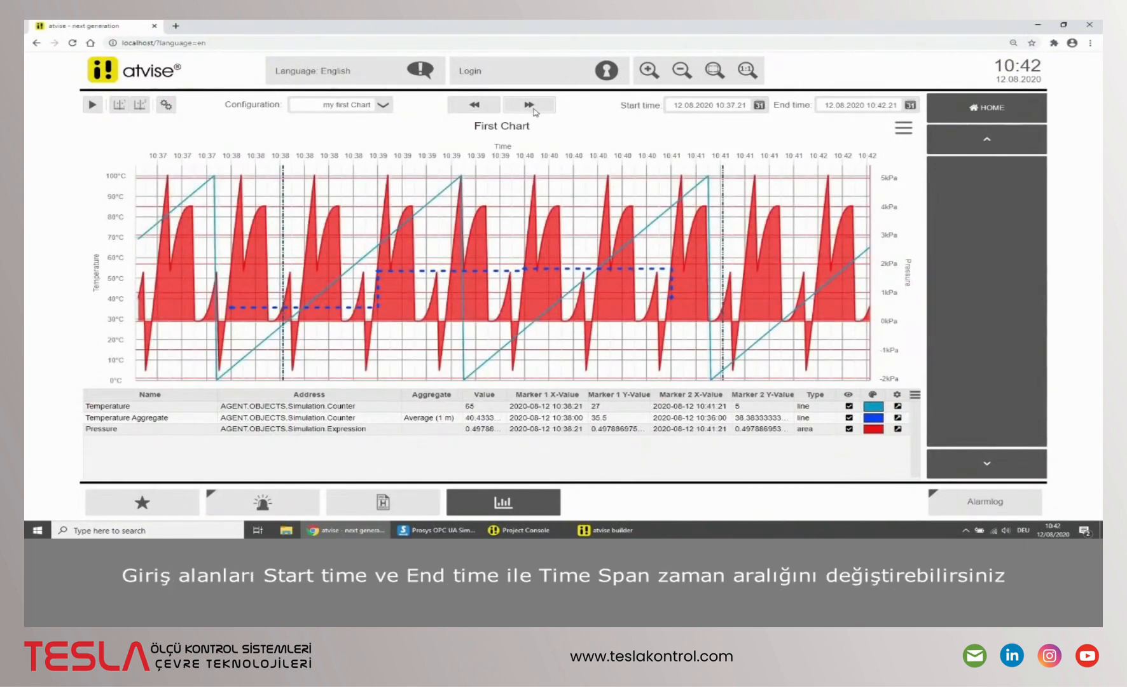
# Set the chart's time span from 10:39.50 to 10:42.46 on 12.08.2020 and open the chart's download and export menu
pyautogui.click(911, 105)
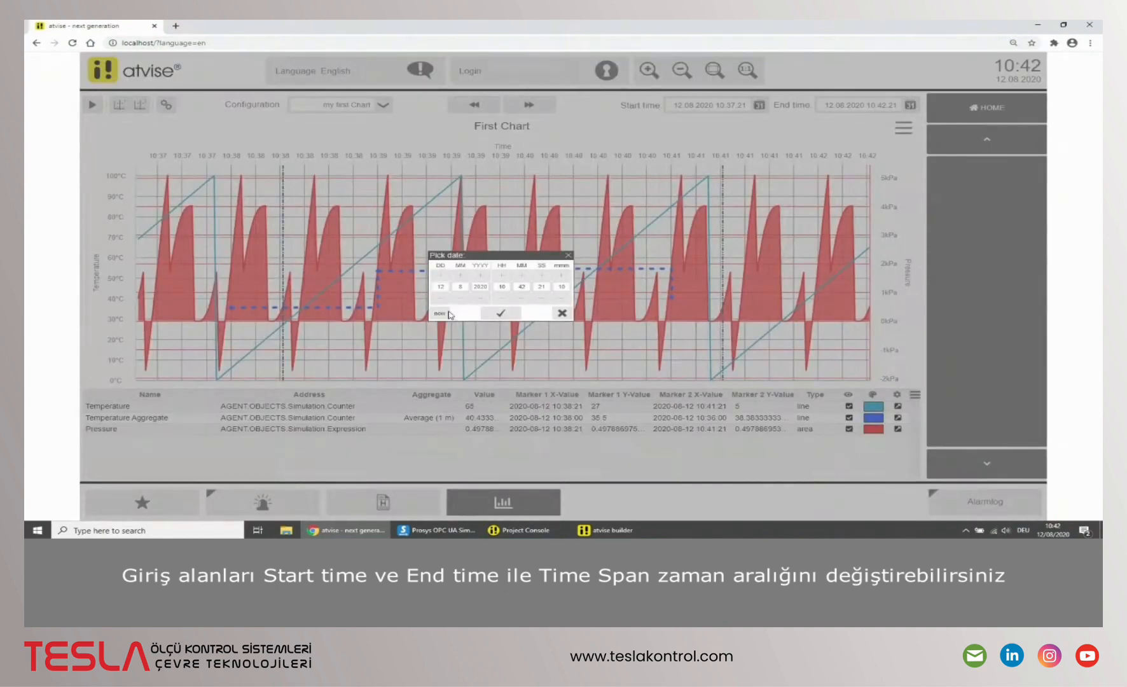
pyautogui.click(500, 313)
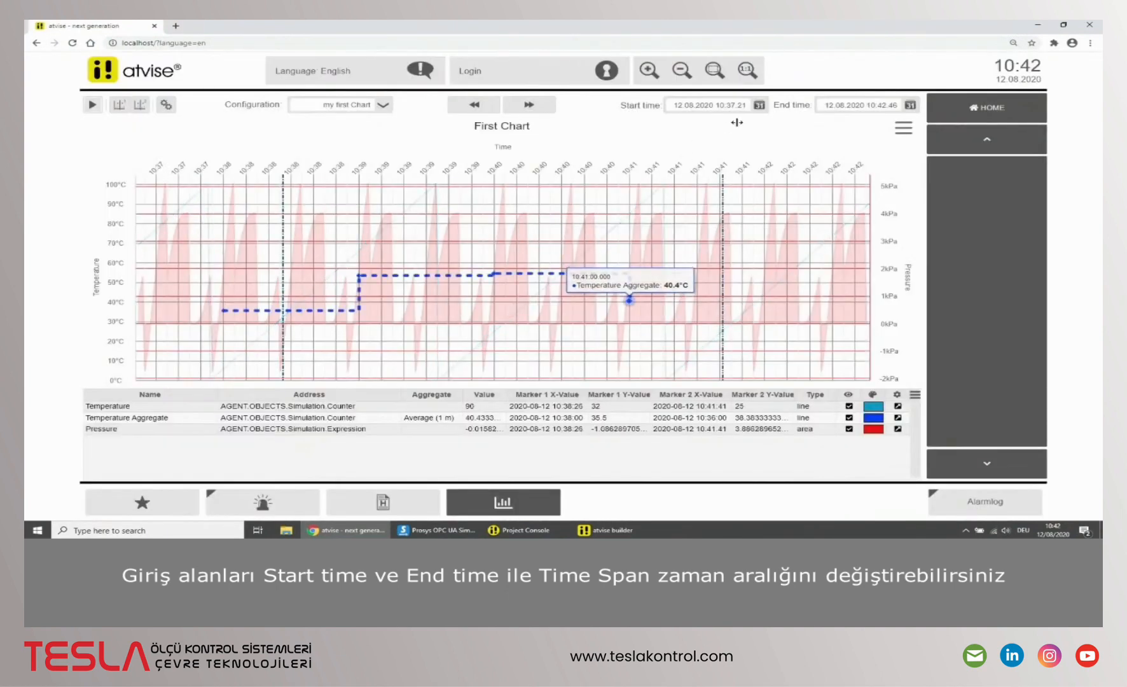
pyautogui.click(722, 107)
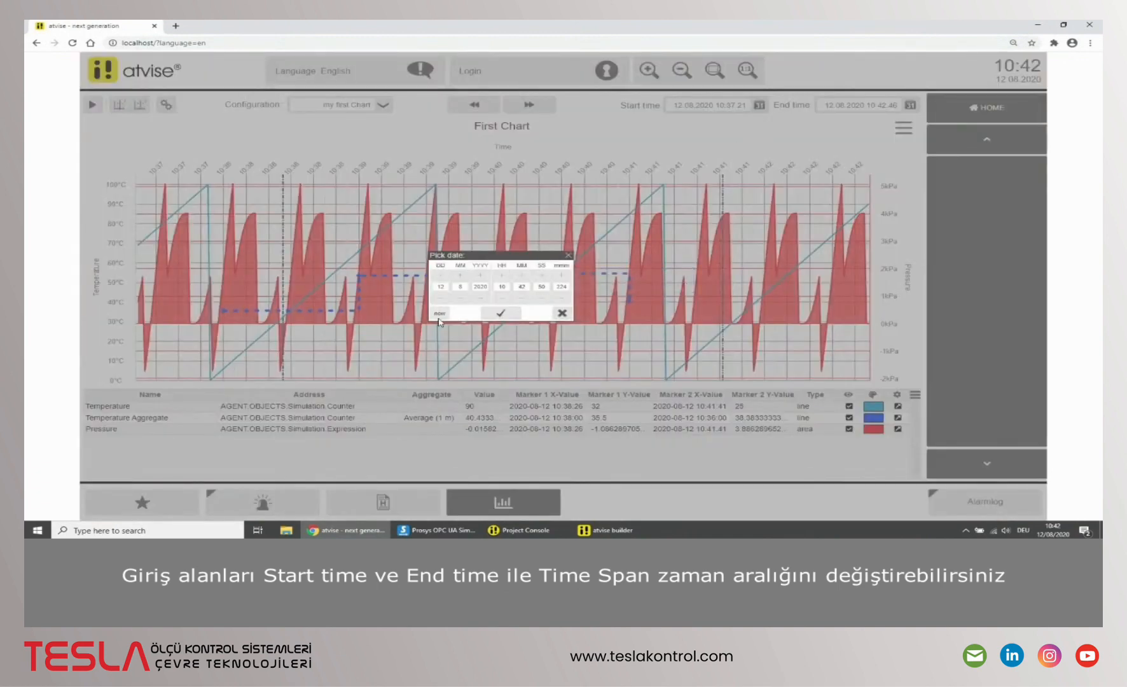
pyautogui.click(522, 301)
pyautogui.click(507, 315)
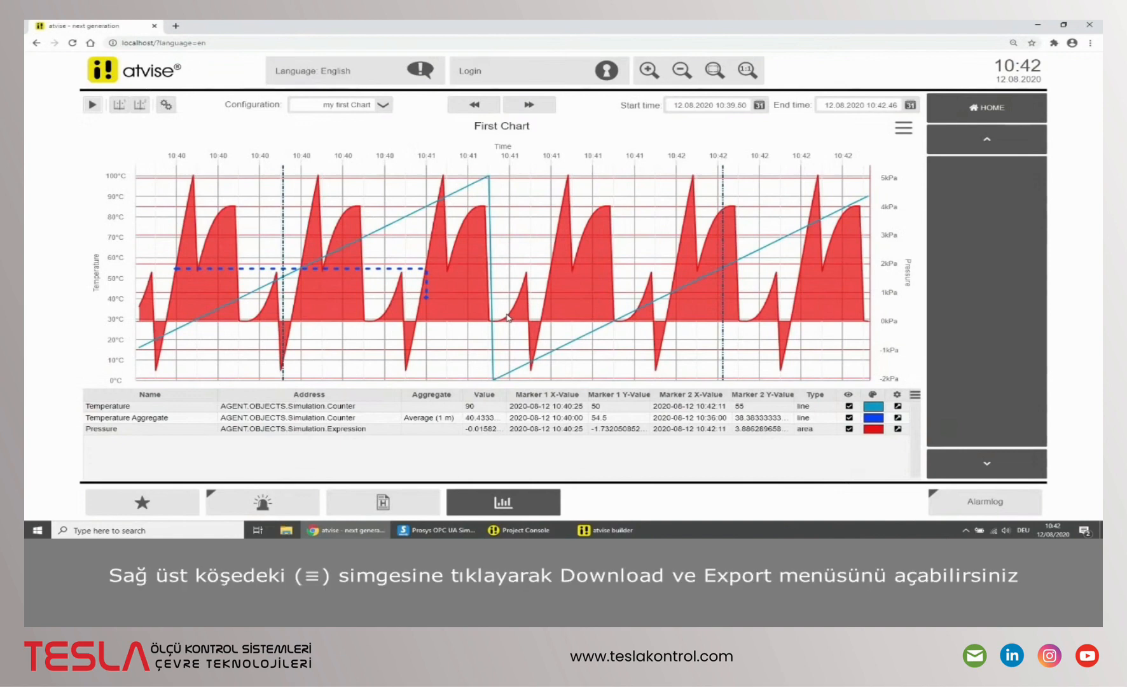
pyautogui.click(910, 130)
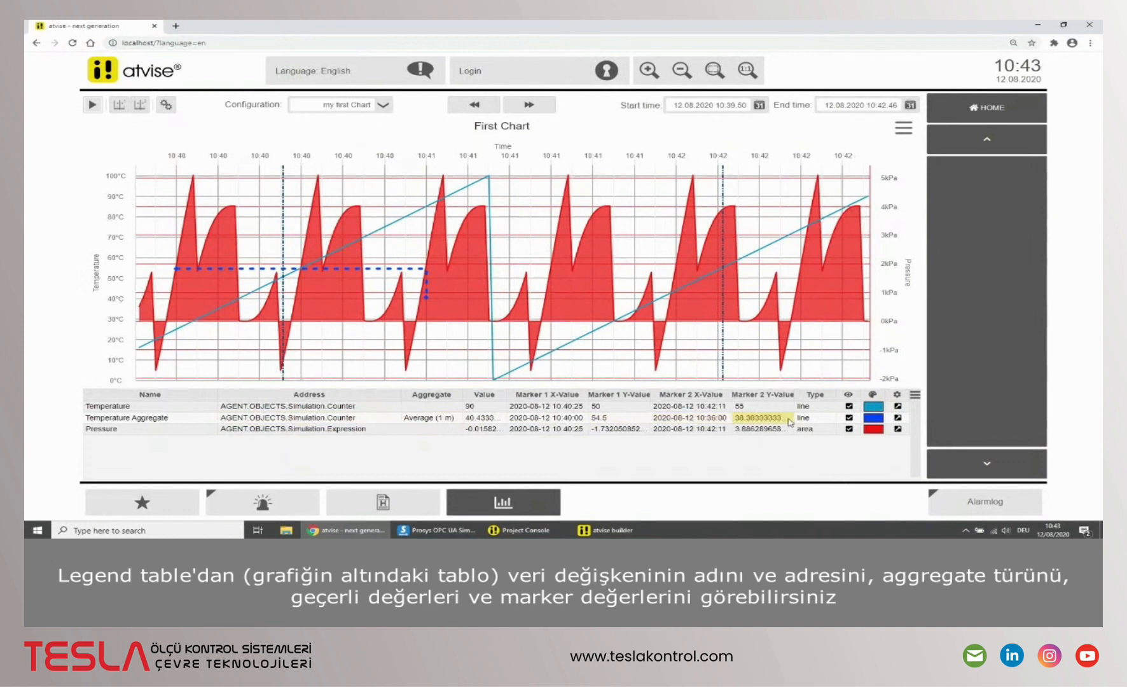
# Recolor the Temperature Aggregate and Temperature trends green from the legend table, and hide both chart markers
pyautogui.click(875, 418)
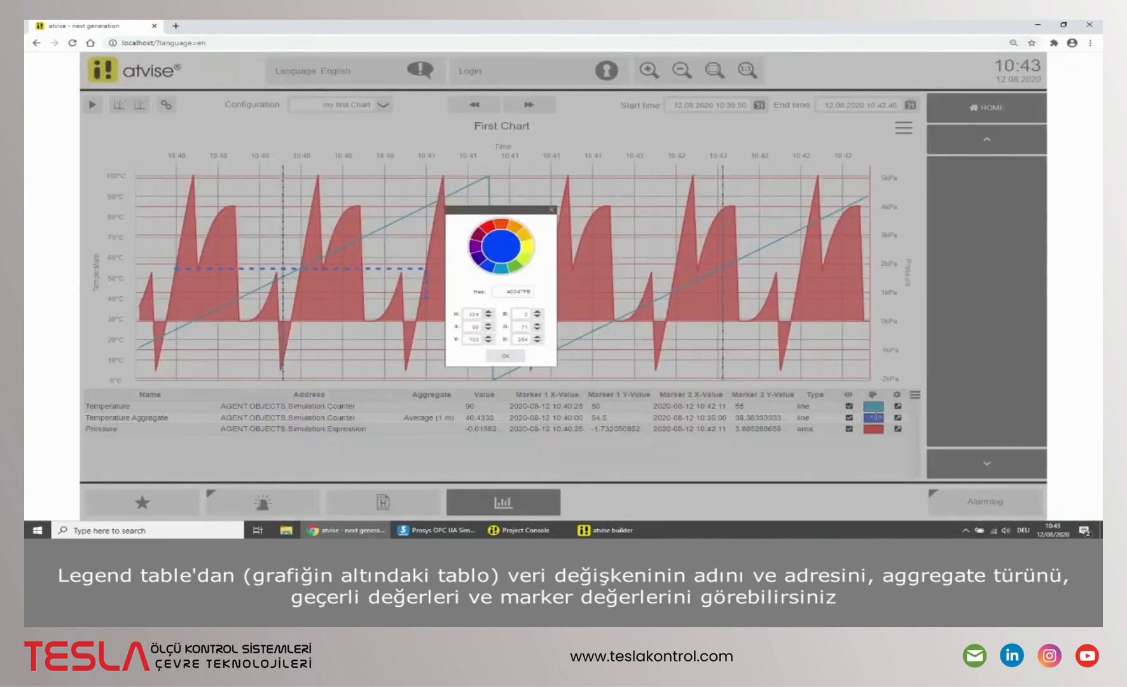
pyautogui.click(516, 266)
pyautogui.click(515, 358)
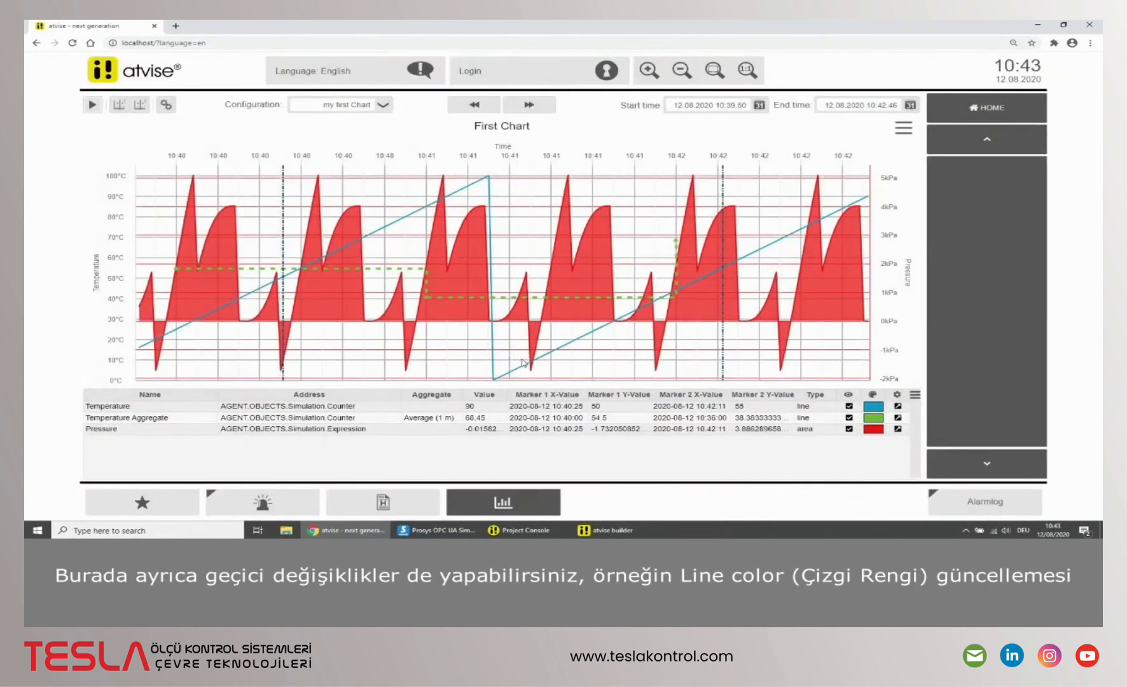
pyautogui.click(871, 406)
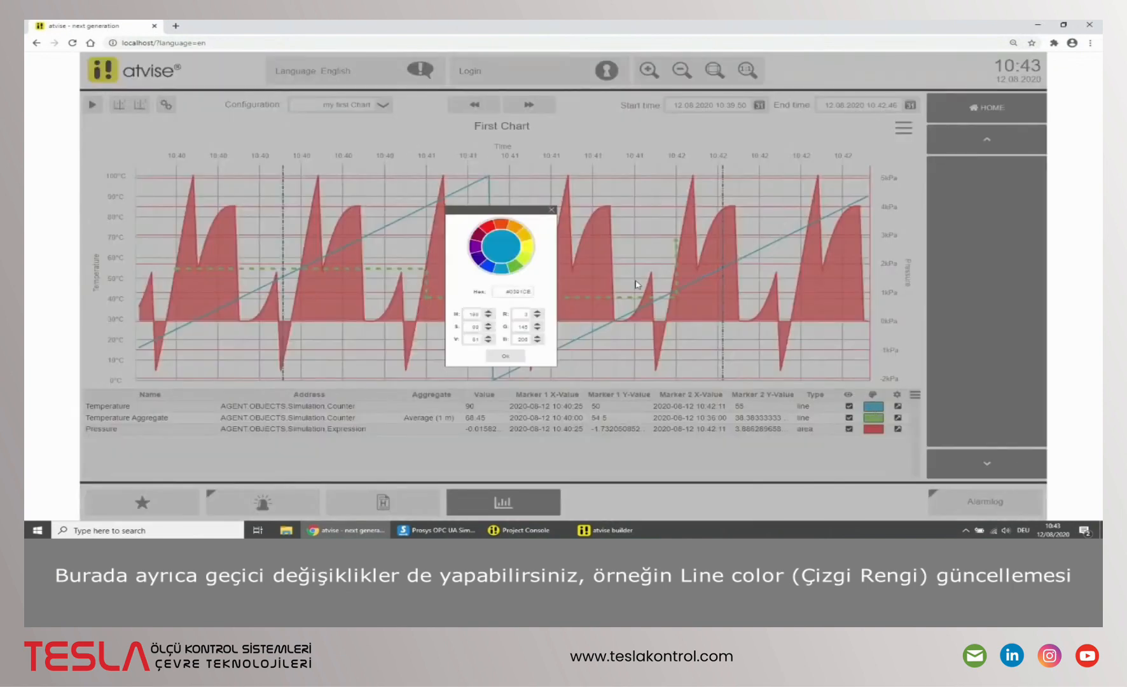
pyautogui.click(516, 271)
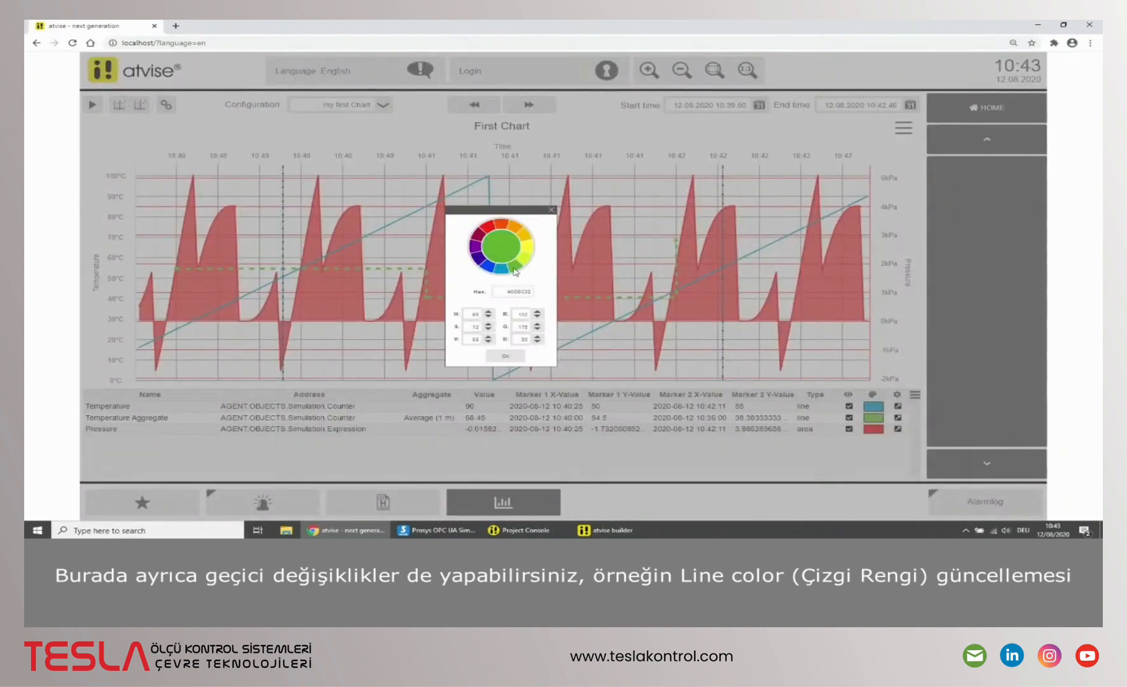
pyautogui.click(513, 357)
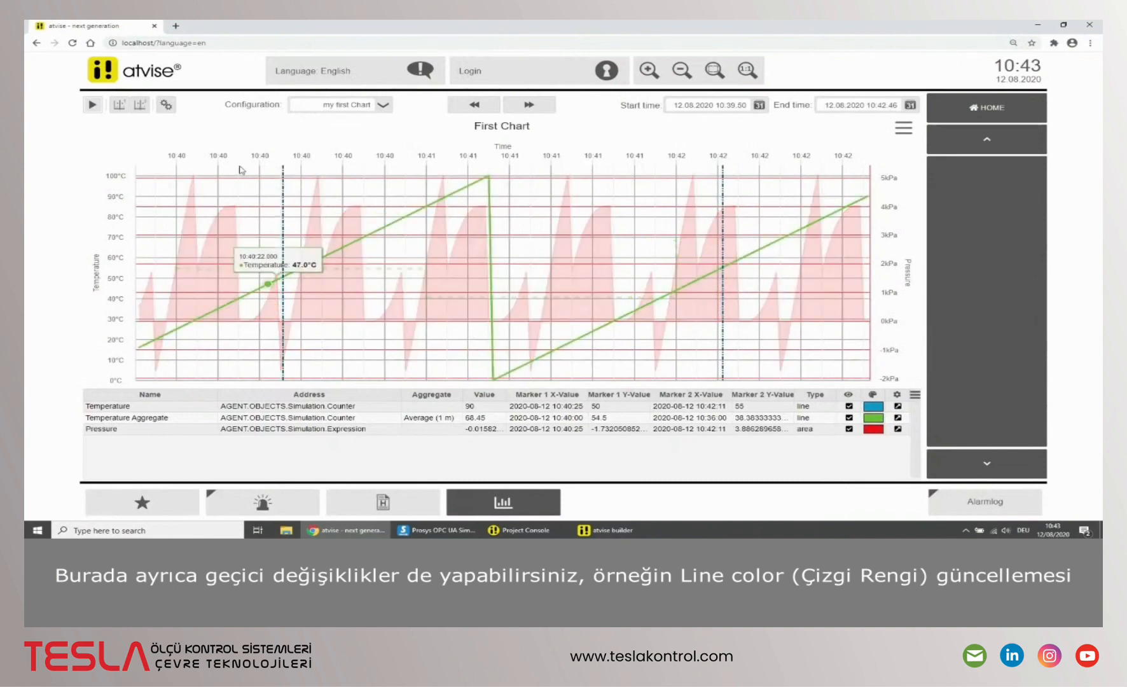
pyautogui.click(123, 105)
pyautogui.click(136, 106)
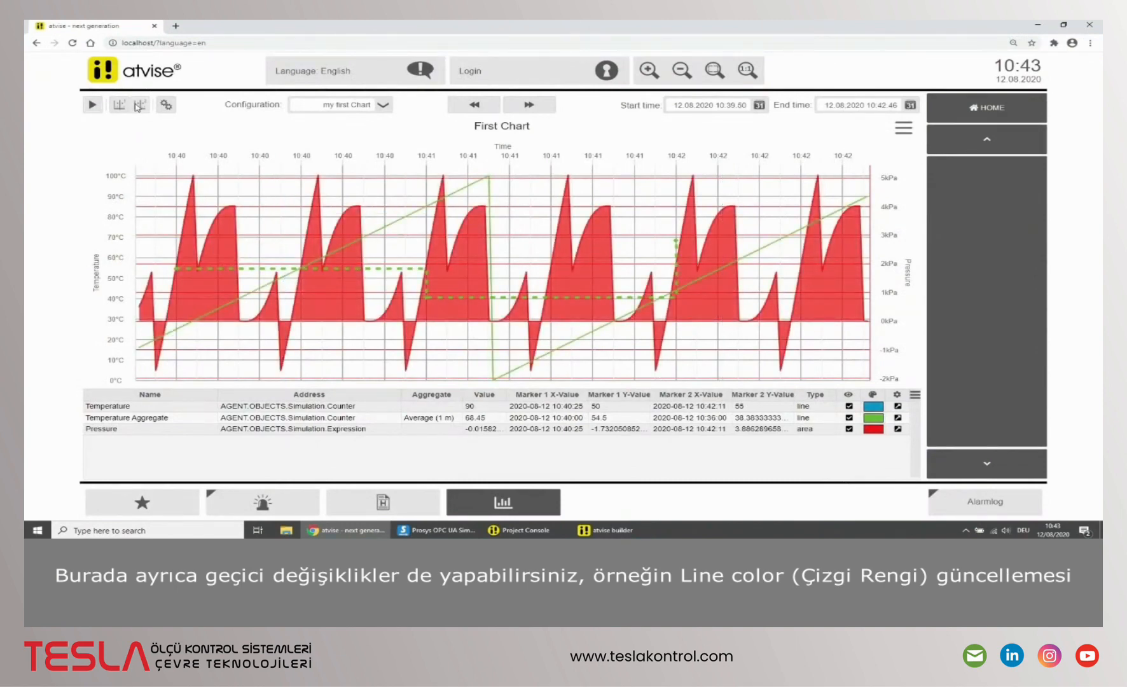
# Switch the displayed chart to the simple configuration and back to my first Chart
pyautogui.click(346, 112)
pyautogui.click(367, 133)
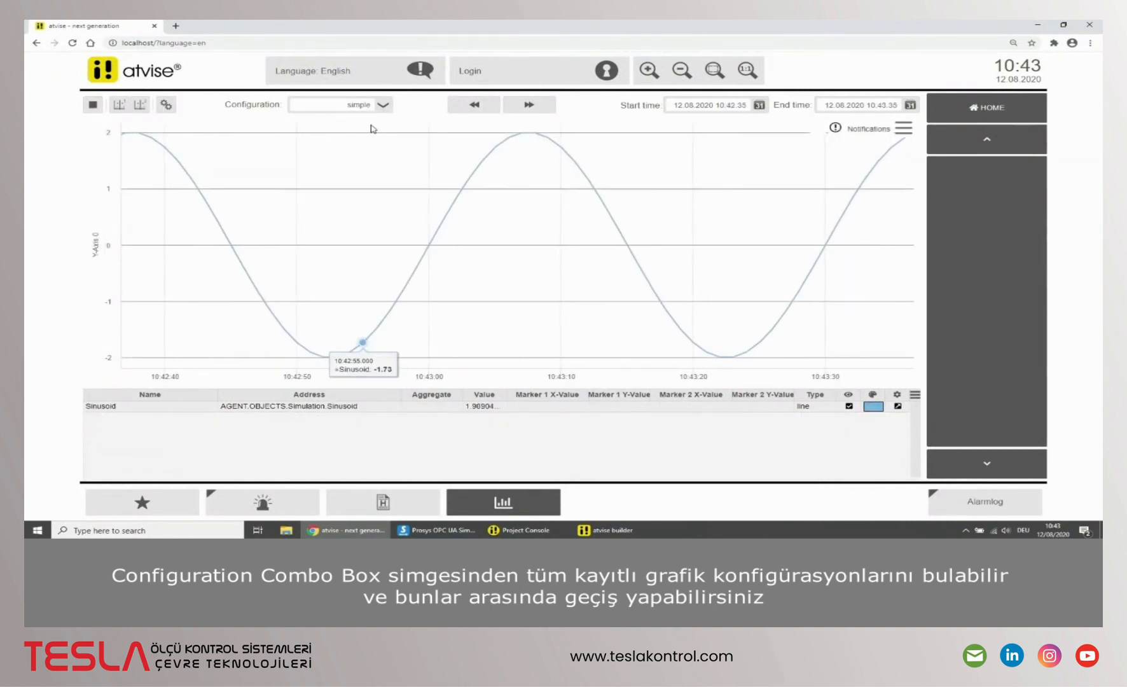
pyautogui.click(372, 105)
pyautogui.click(361, 135)
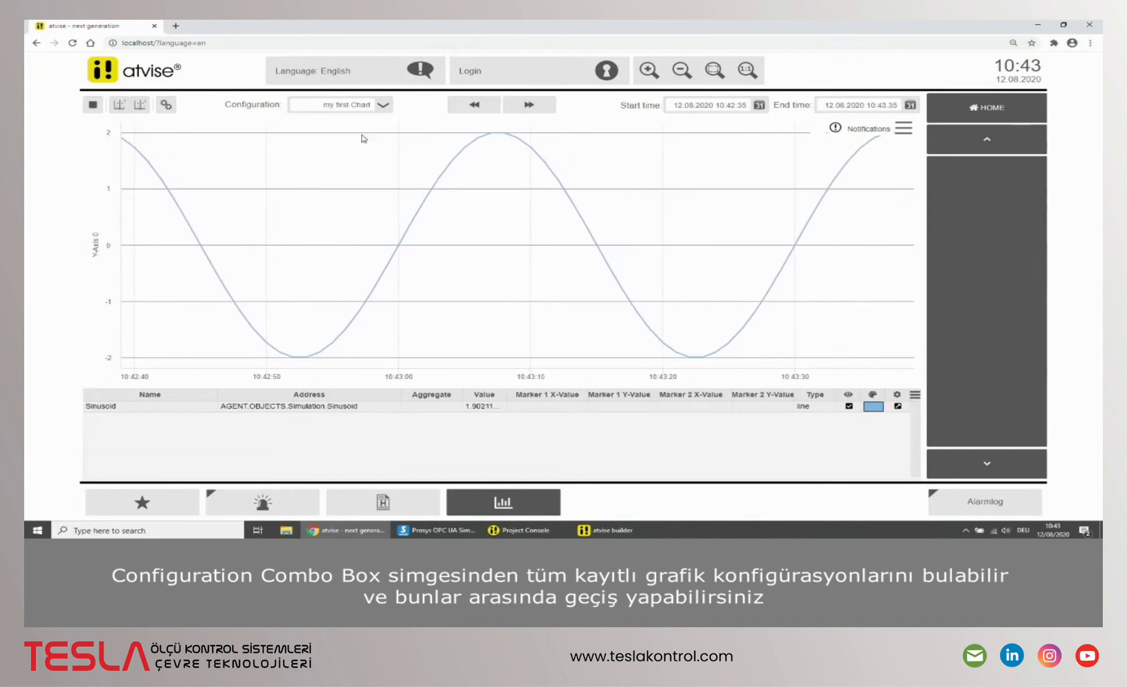